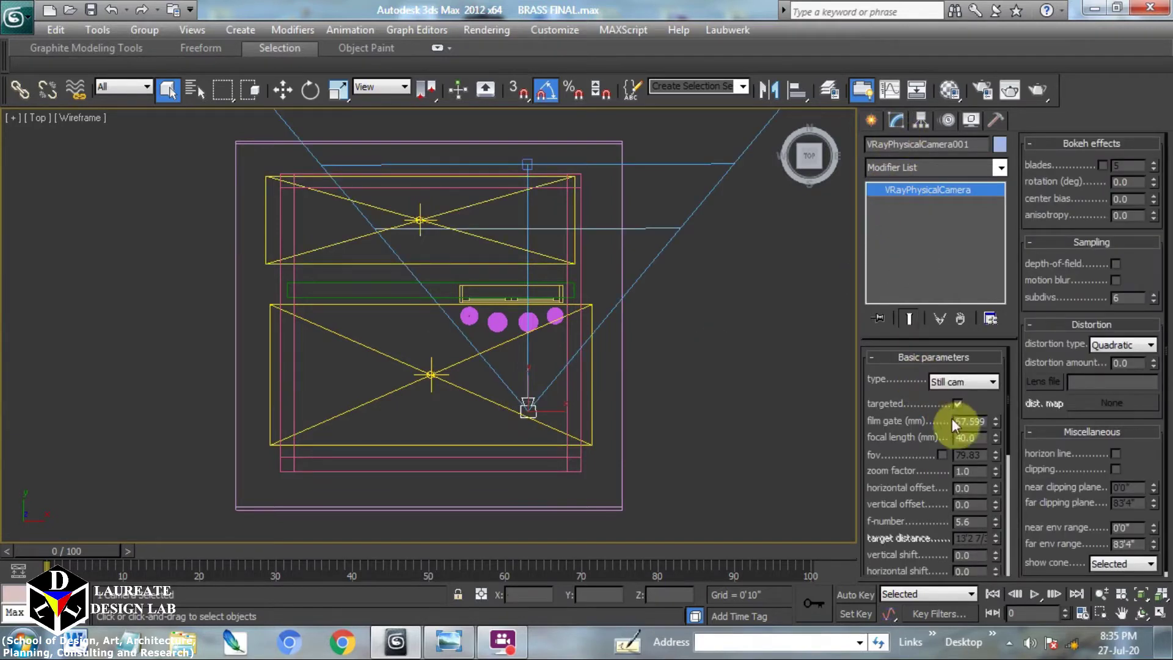
# Review the V-Ray physical camera's basic parameters, including its exposure, white balance, shutter speed and film speed settings
pyautogui.moveTo(978, 521); pyautogui.dragTo(947, 306)
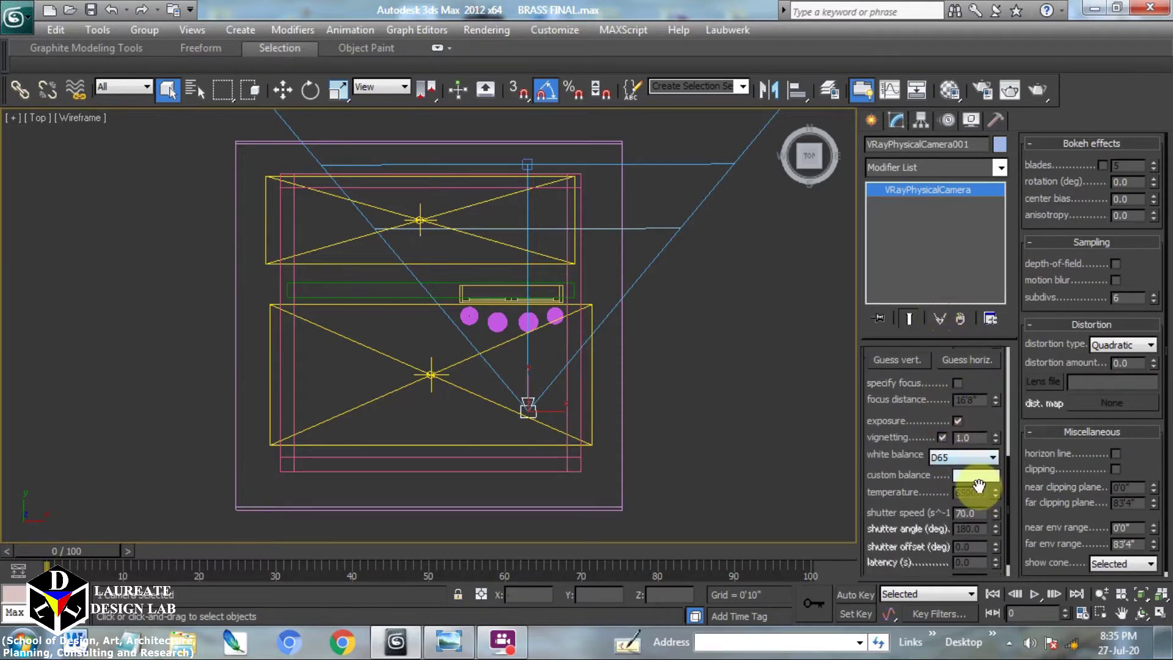
pyautogui.moveTo(934, 492); pyautogui.dragTo(941, 397)
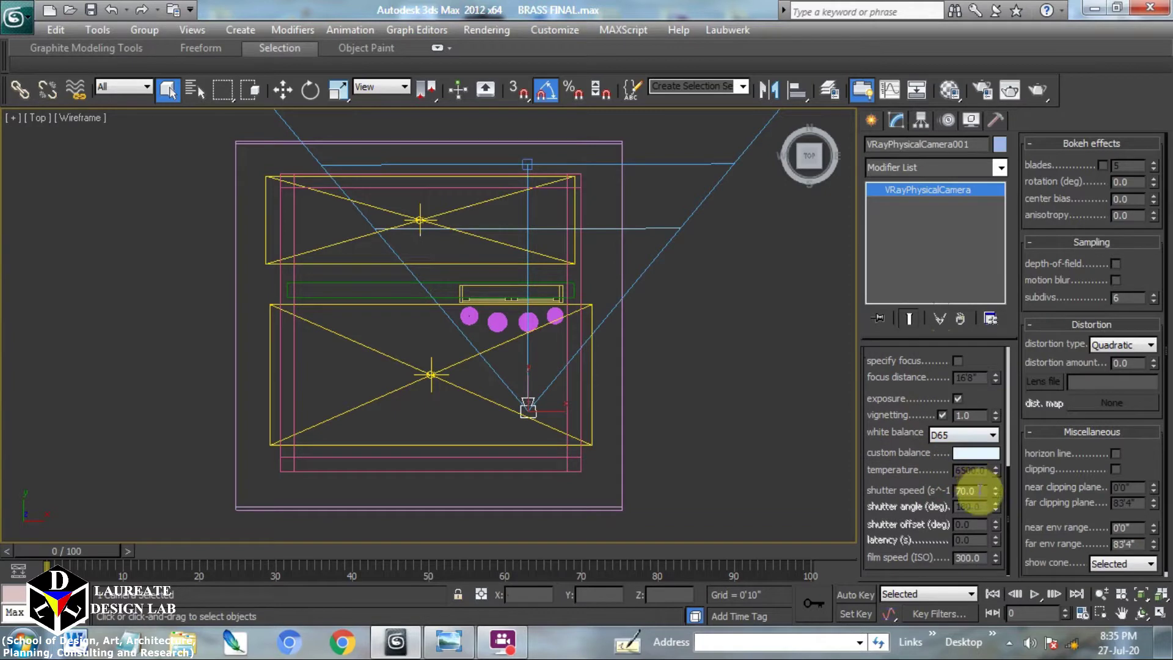
pyautogui.doubleClick(977, 557)
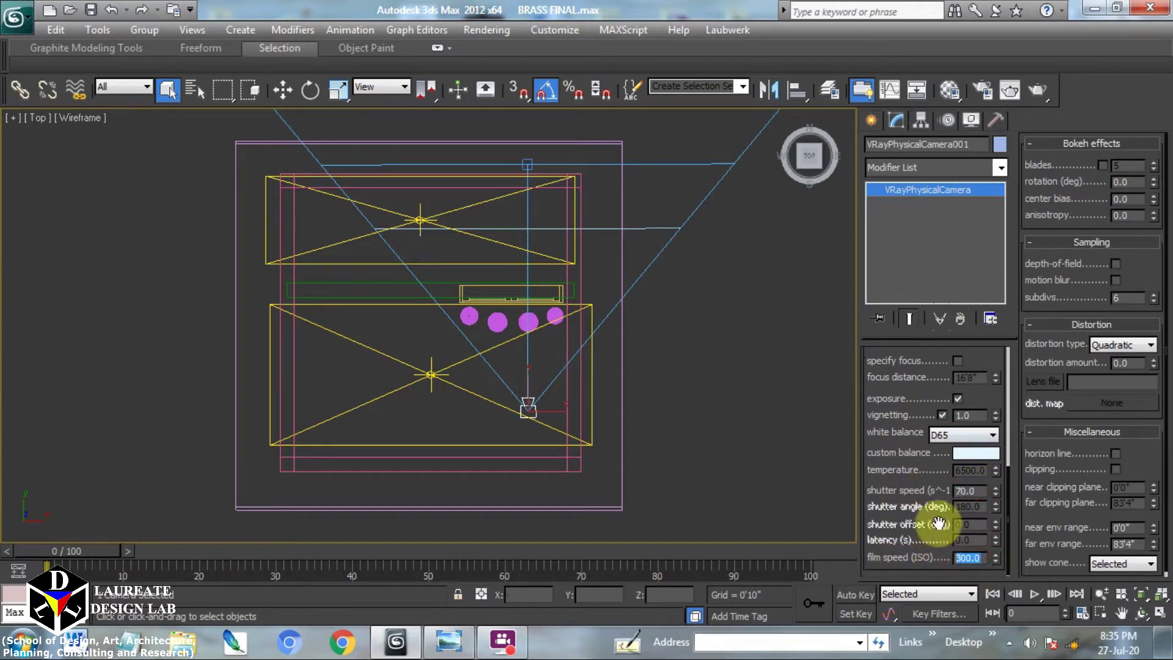
pyautogui.moveTo(913, 387); pyautogui.dragTo(924, 646)
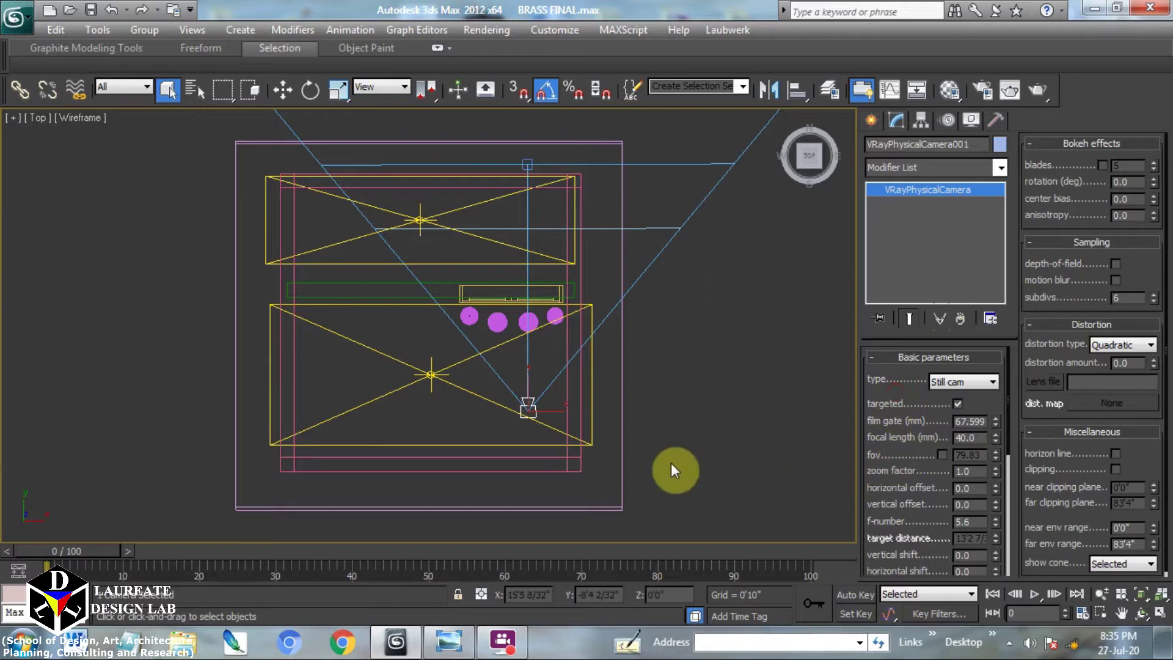
# Inspect the parameters of the partition wall, the outer walls and the floor plane
pyautogui.click(349, 296)
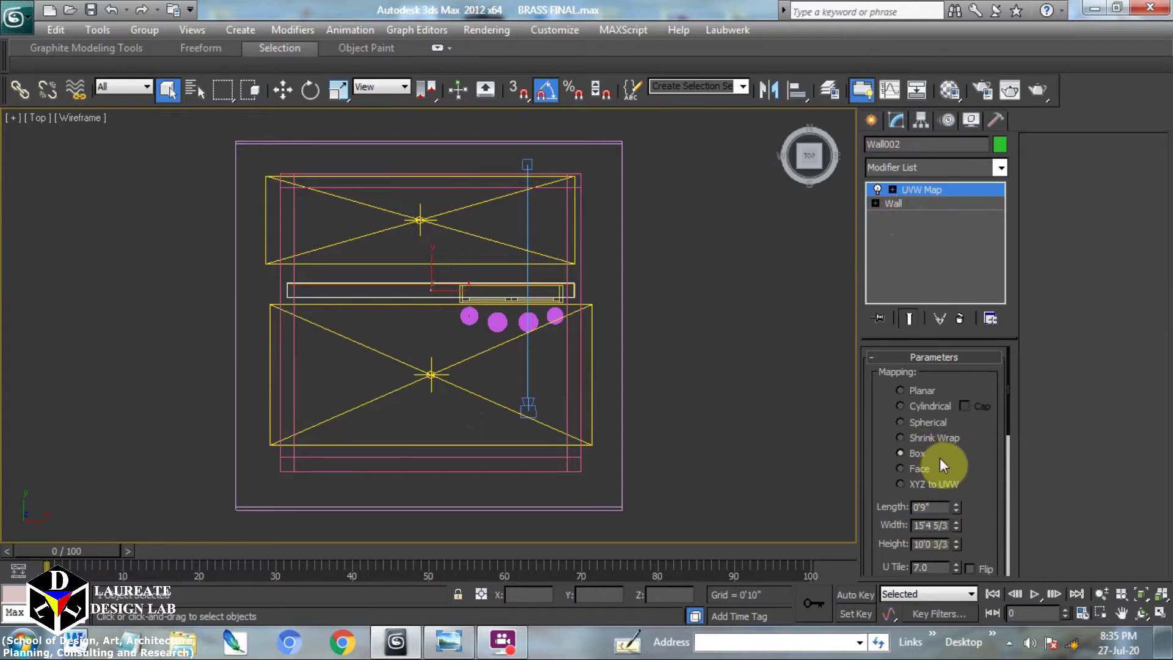
pyautogui.click(457, 187)
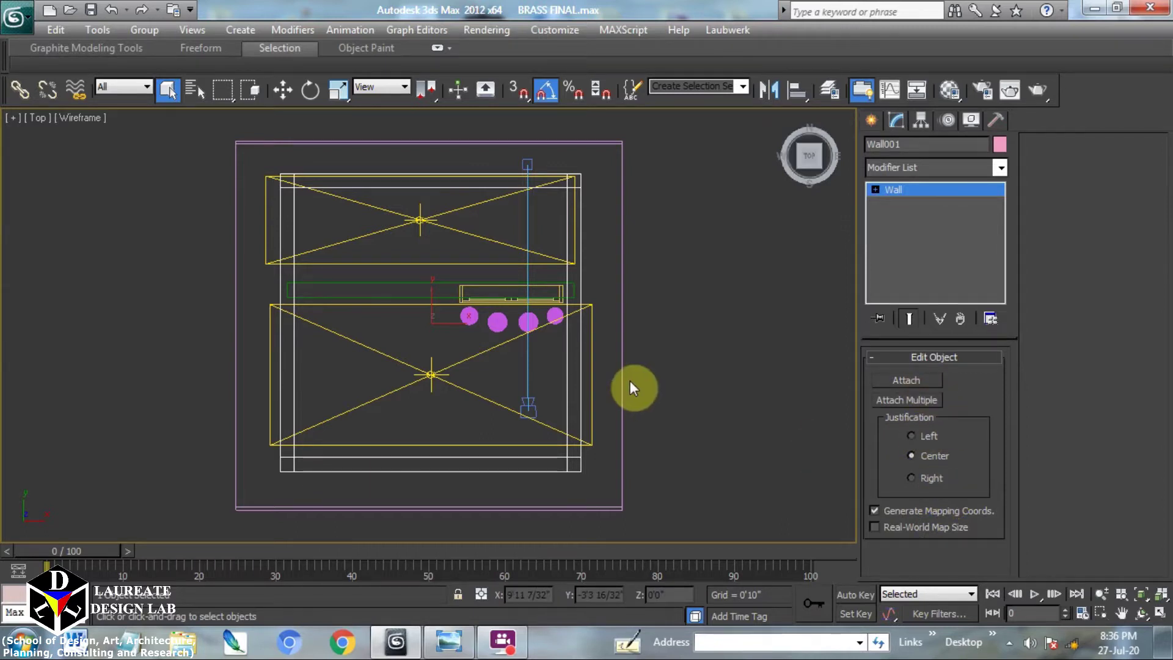
pyautogui.press('f')
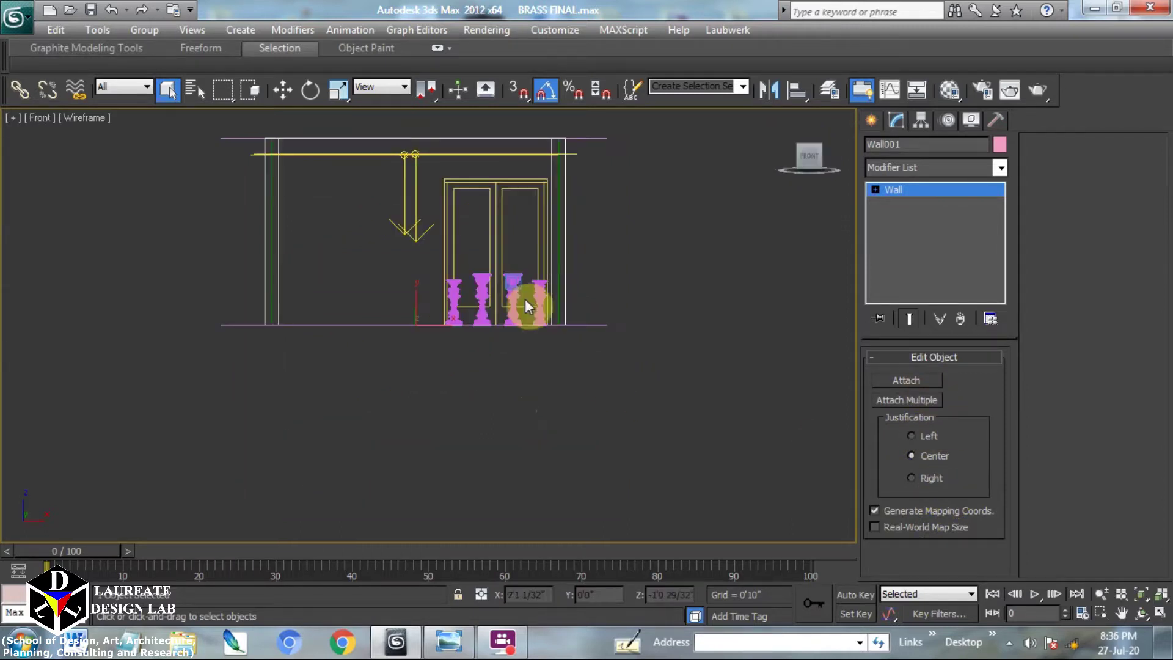
pyautogui.click(593, 315)
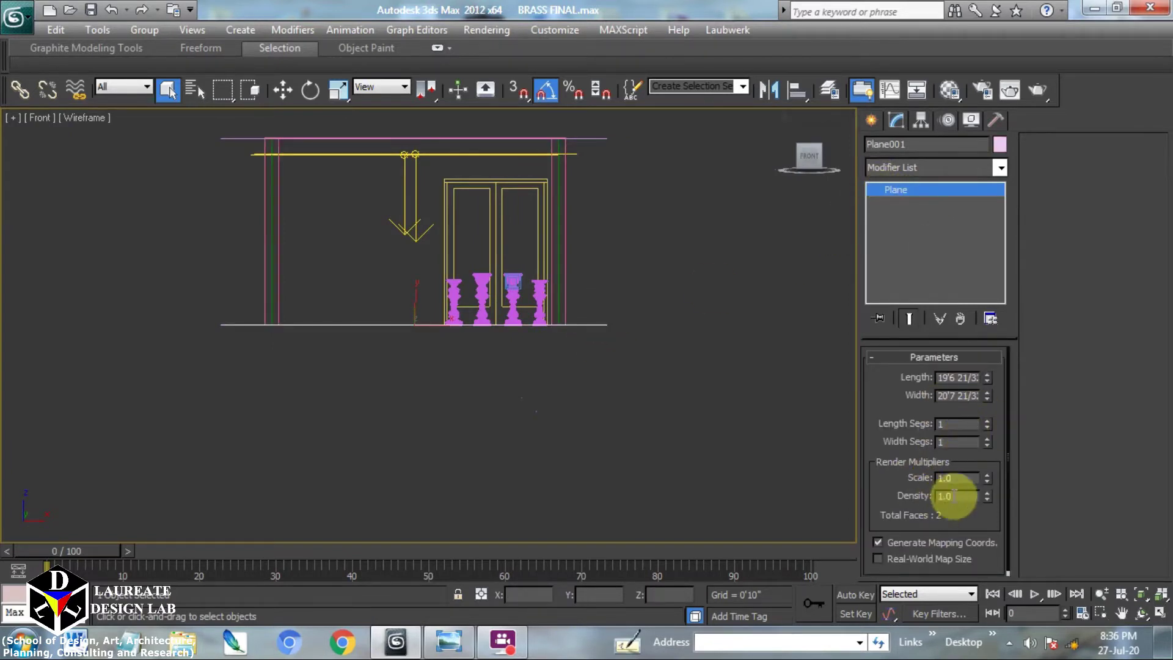
pyautogui.keyDown('alt'); pyautogui.moveTo(607, 385); pyautogui.dragTo(607, 408, button='middle'); pyautogui.keyUp('alt')
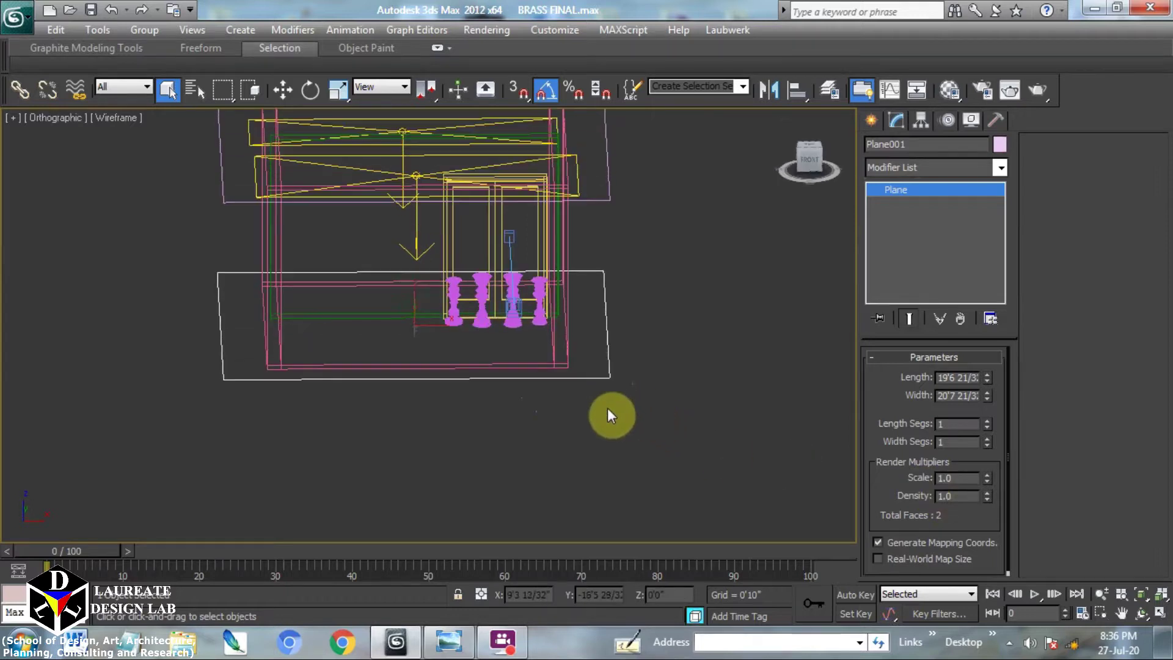
# Inspect the ceiling plane's parameters and its position above the walls
pyautogui.press('f')
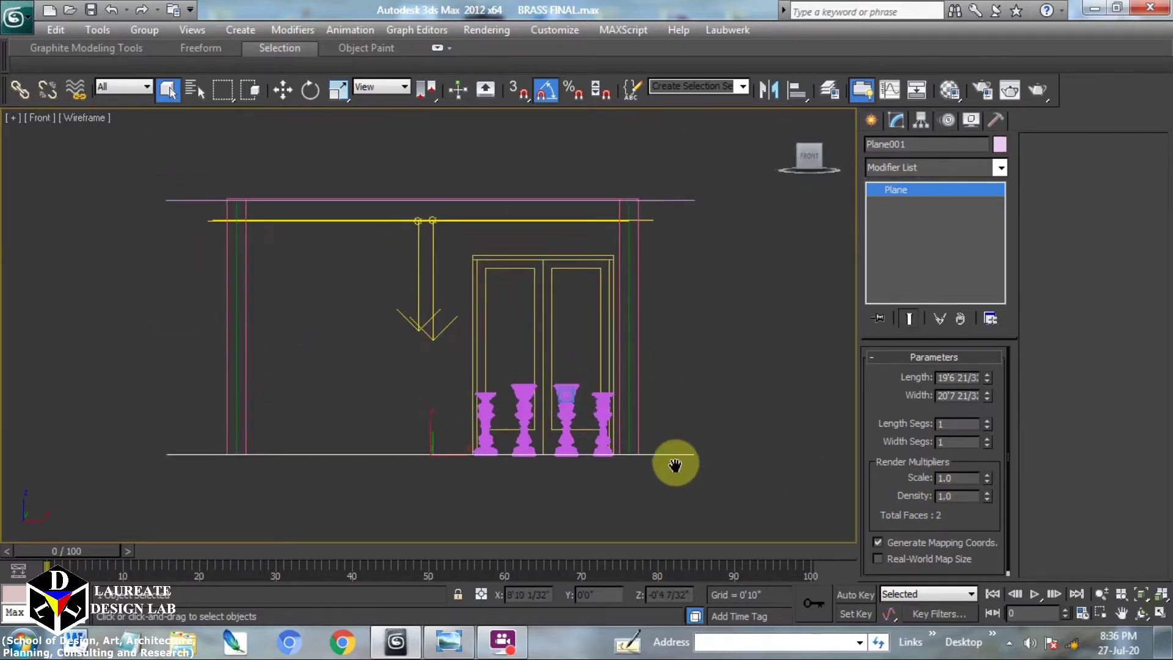
pyautogui.click(712, 292)
pyautogui.moveTo(721, 303); pyautogui.dragTo(688, 194)
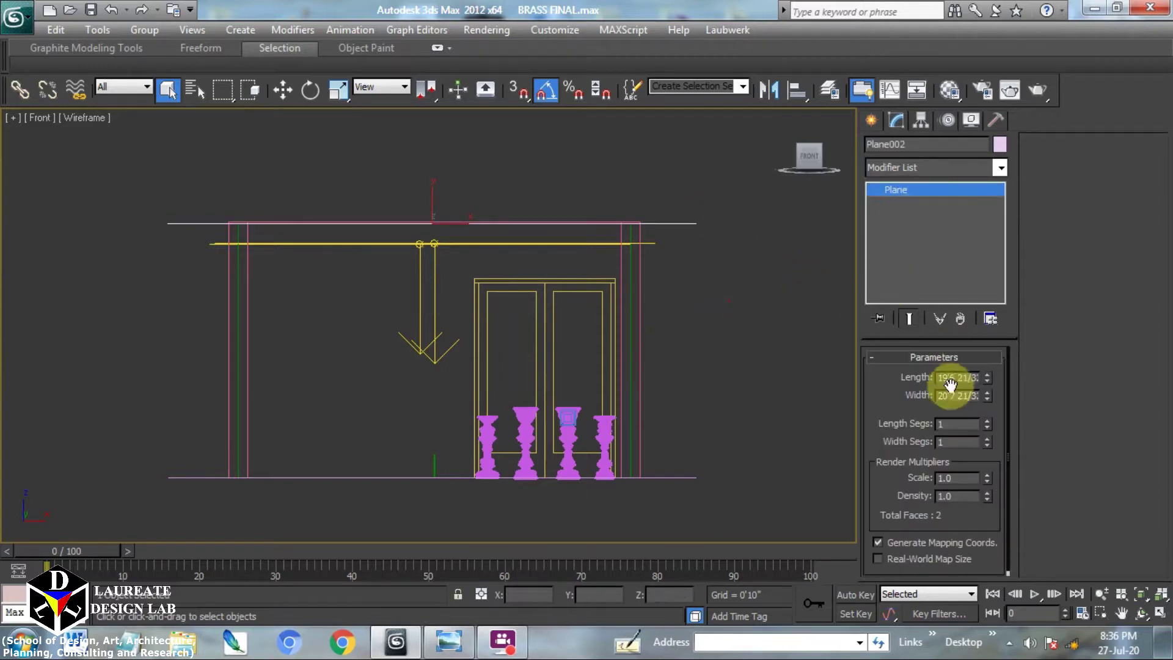
pyautogui.keyDown('alt'); pyautogui.moveTo(650, 367); pyautogui.dragTo(681, 209, button='middle'); pyautogui.keyUp('alt')
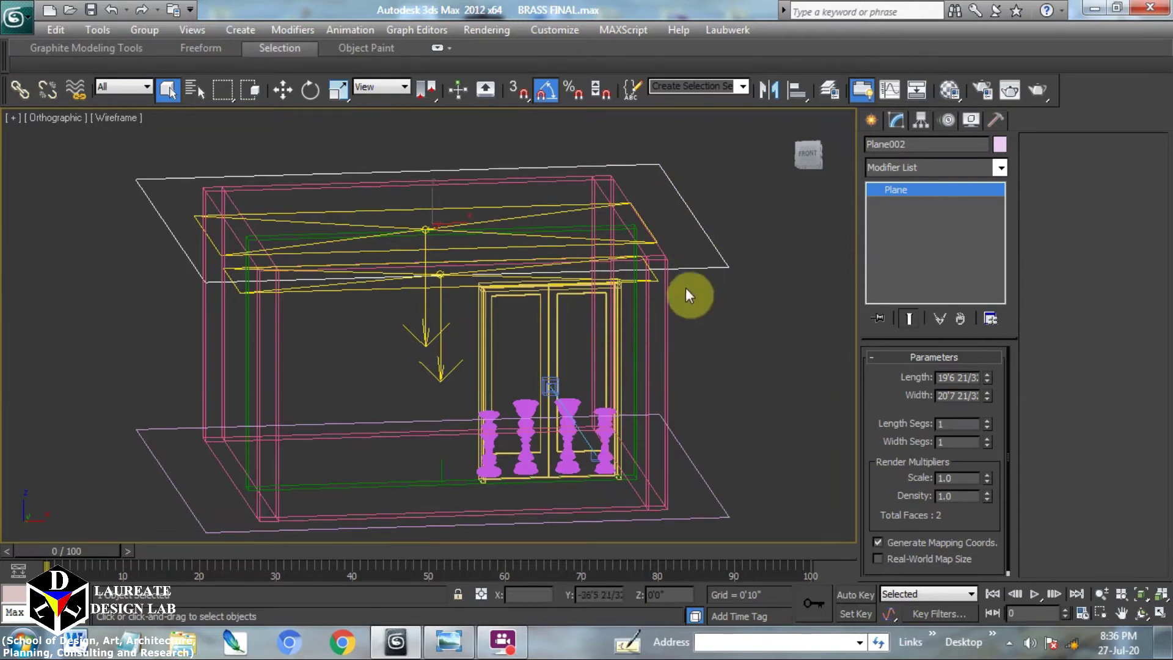
# Select the first vase in the top view and examine the BRASS 1 material's reflection settings and reflect Noise map
pyautogui.press('t')
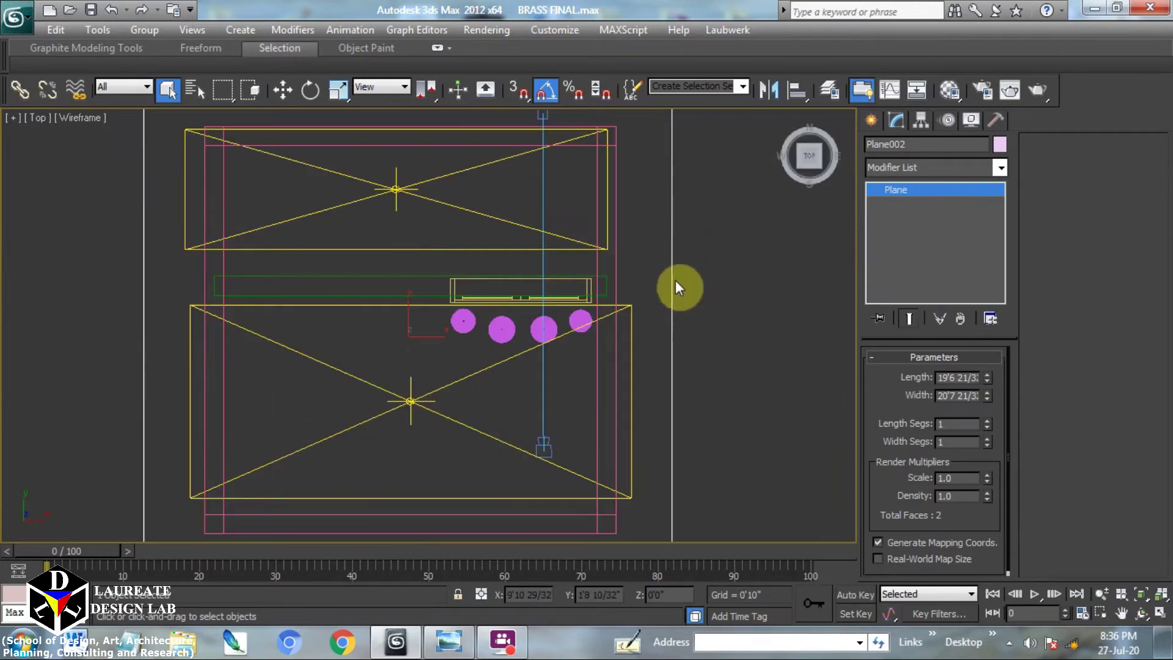
pyautogui.click(467, 327)
pyautogui.scroll(2, 483, 336)
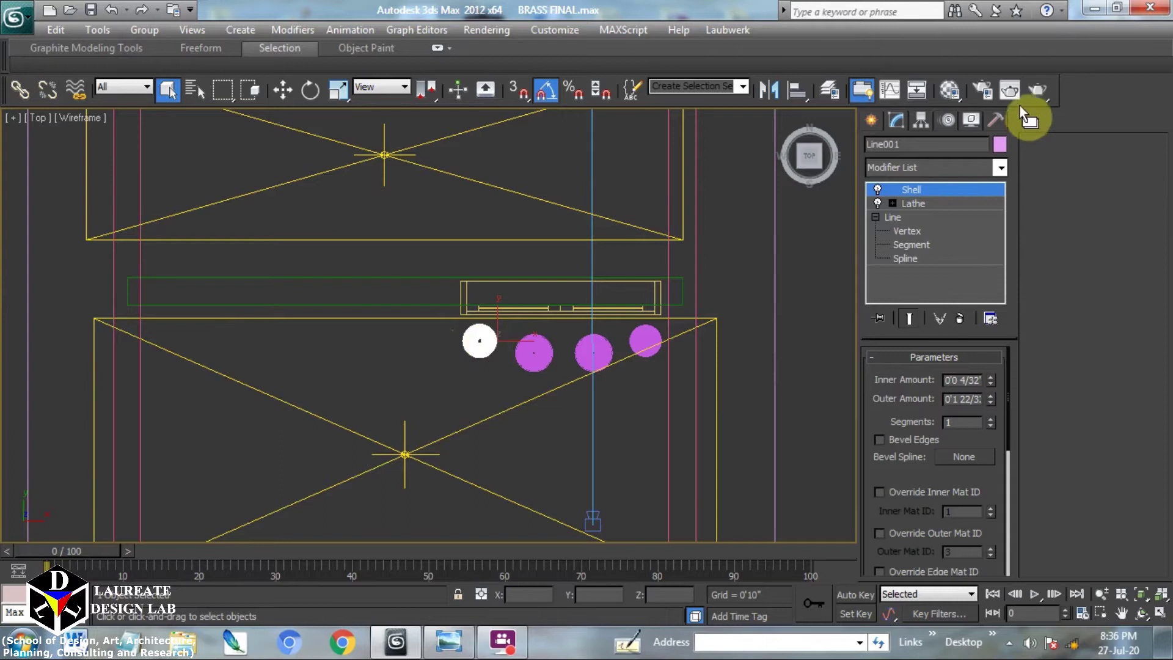
pyautogui.click(950, 89)
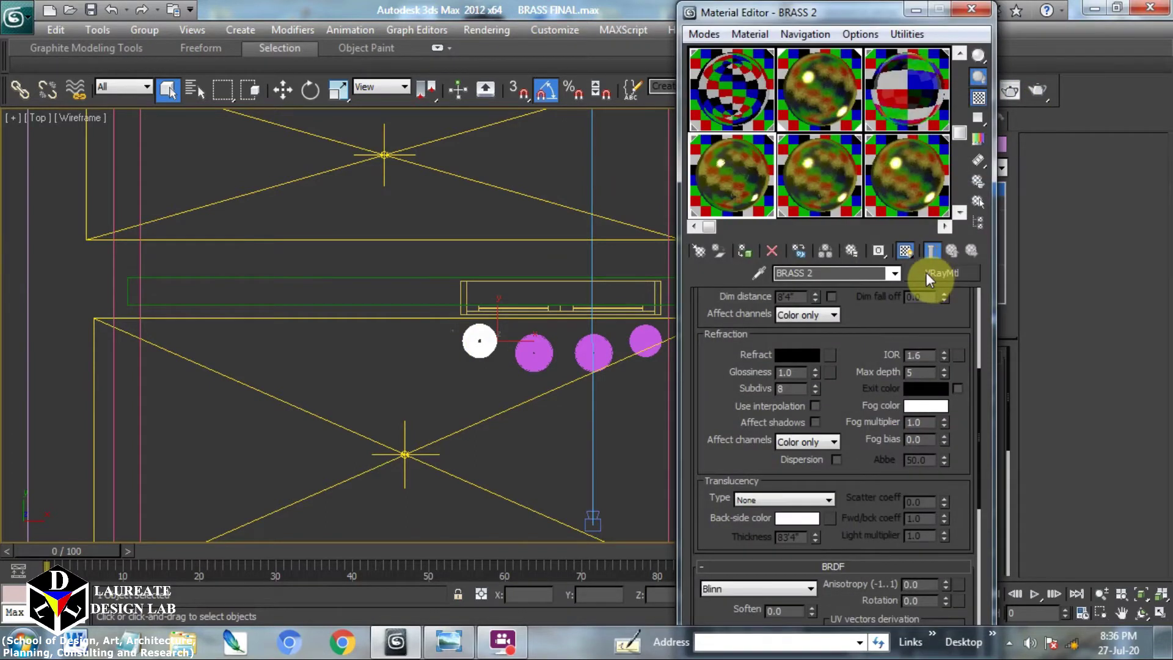
pyautogui.click(816, 74)
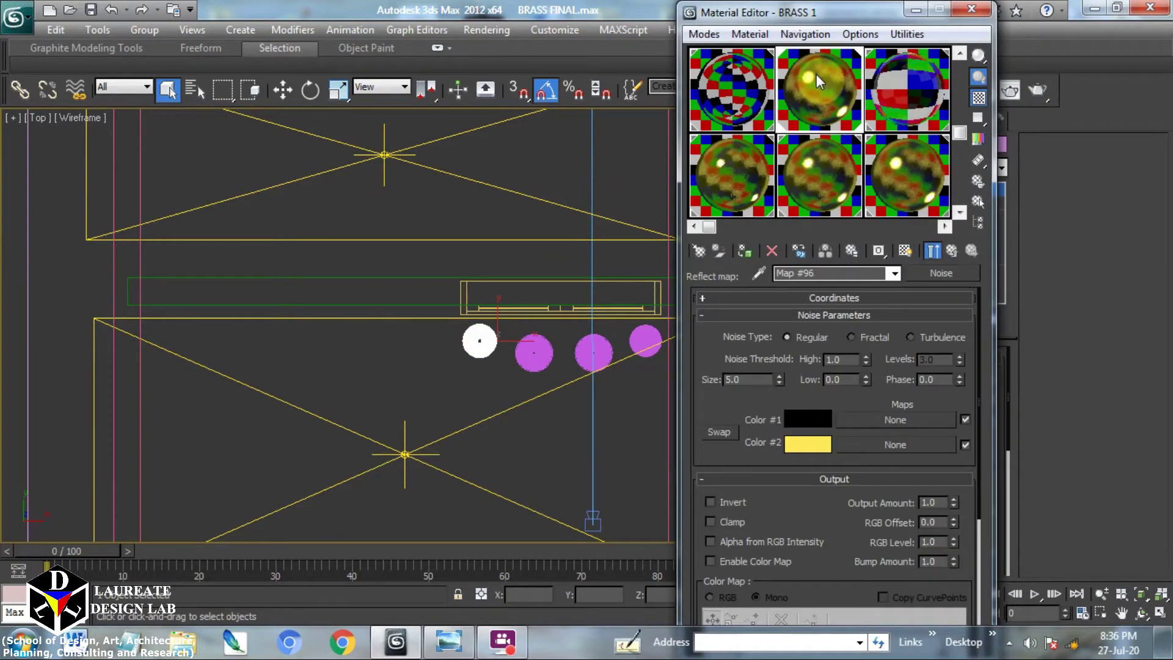
pyautogui.moveTo(808, 18); pyautogui.dragTo(829, 19)
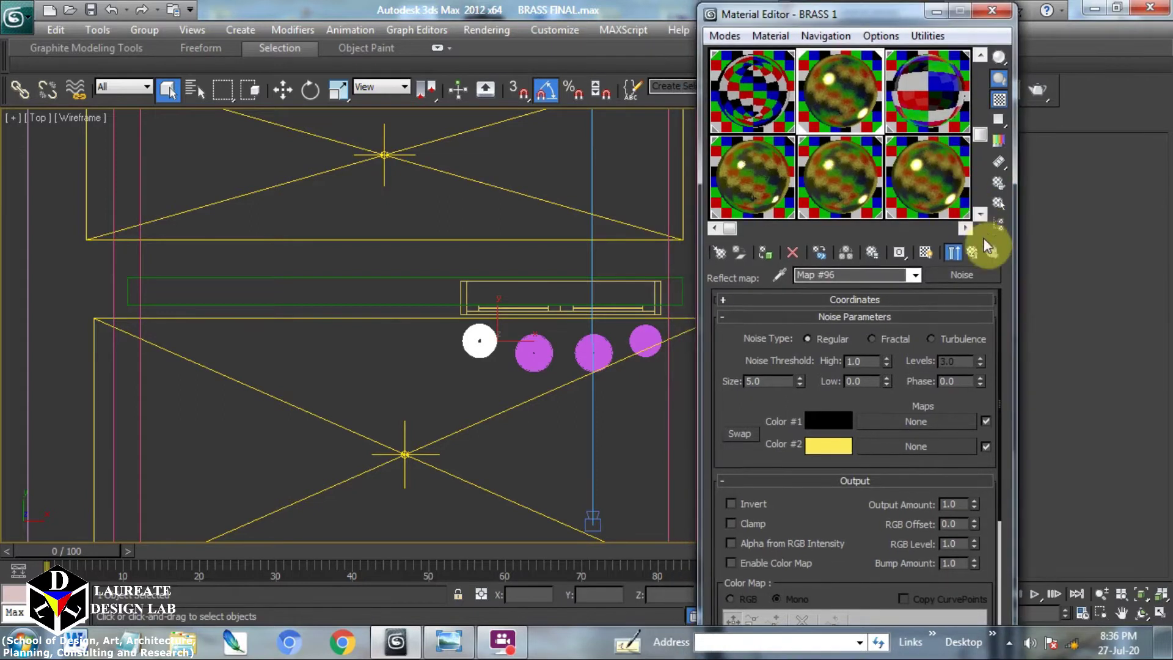
pyautogui.click(953, 249)
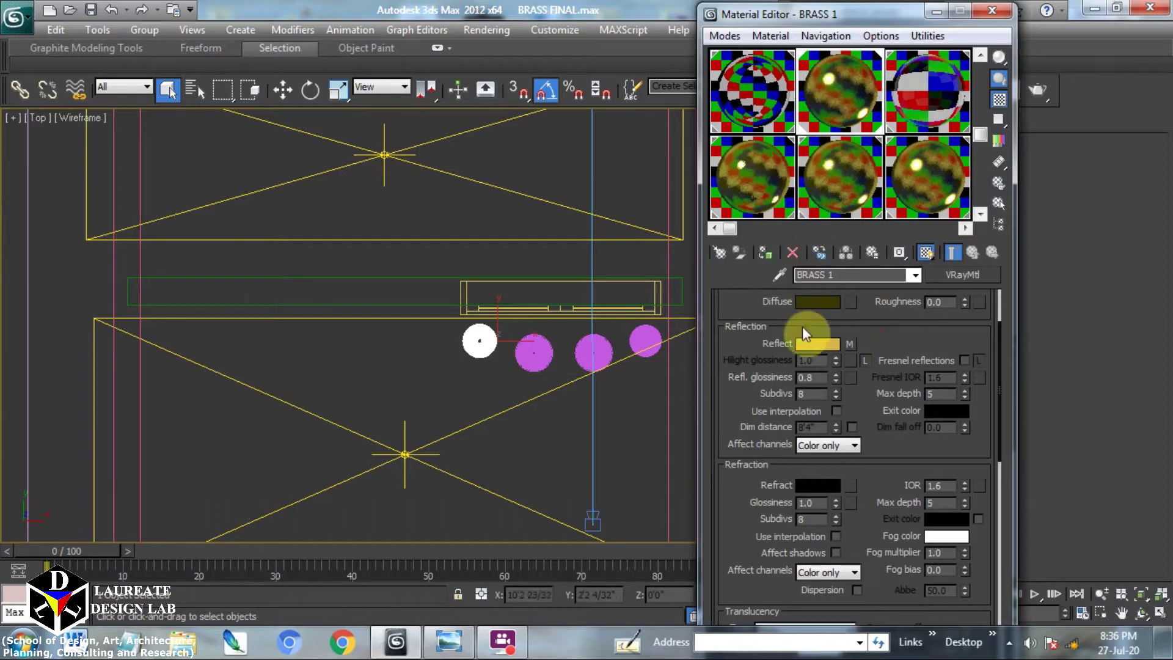
pyautogui.click(849, 343)
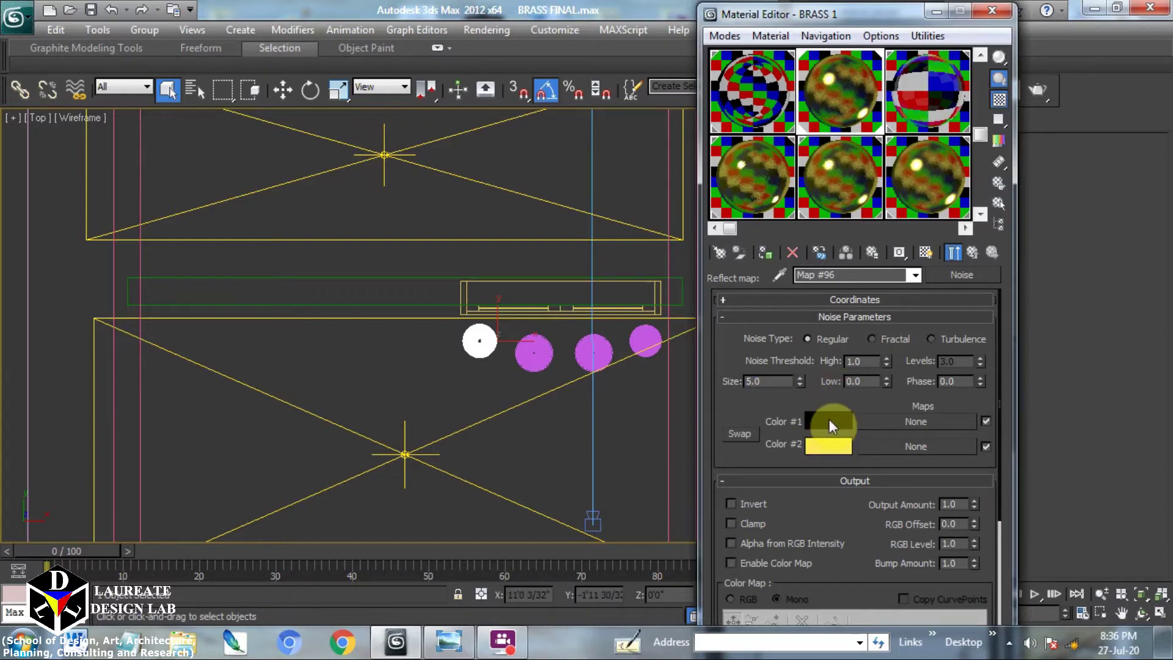
# Select the second vase and examine the BRASS 2 material's basic parameters and the Noise map in its Reflect slot
pyautogui.click(523, 361)
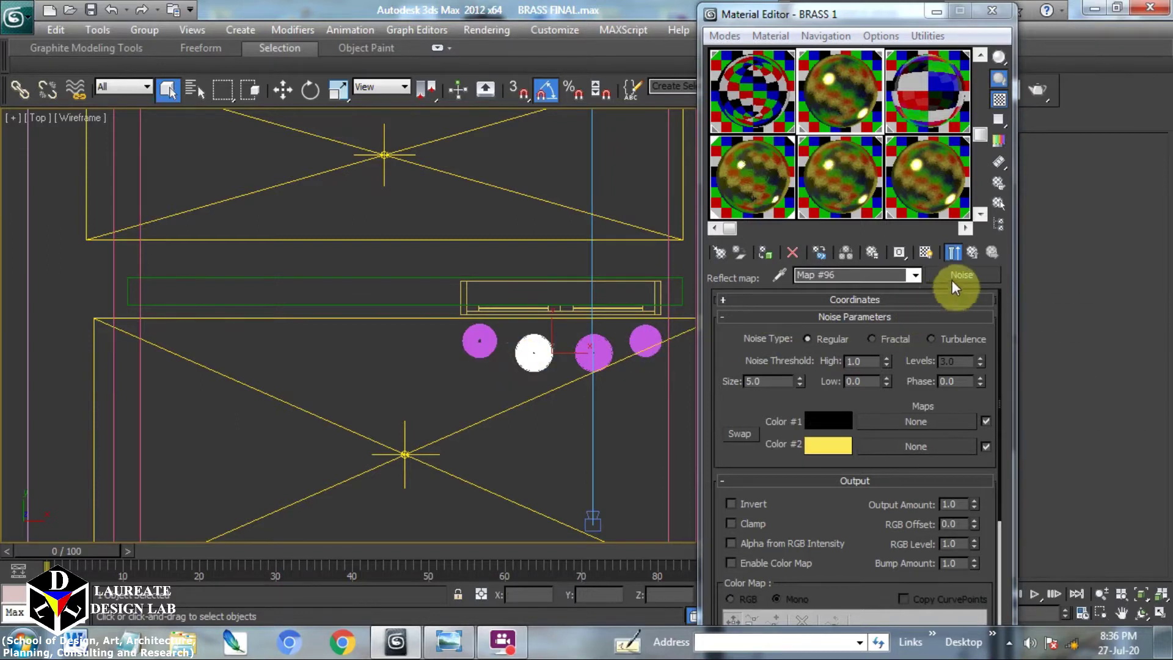
pyautogui.click(739, 196)
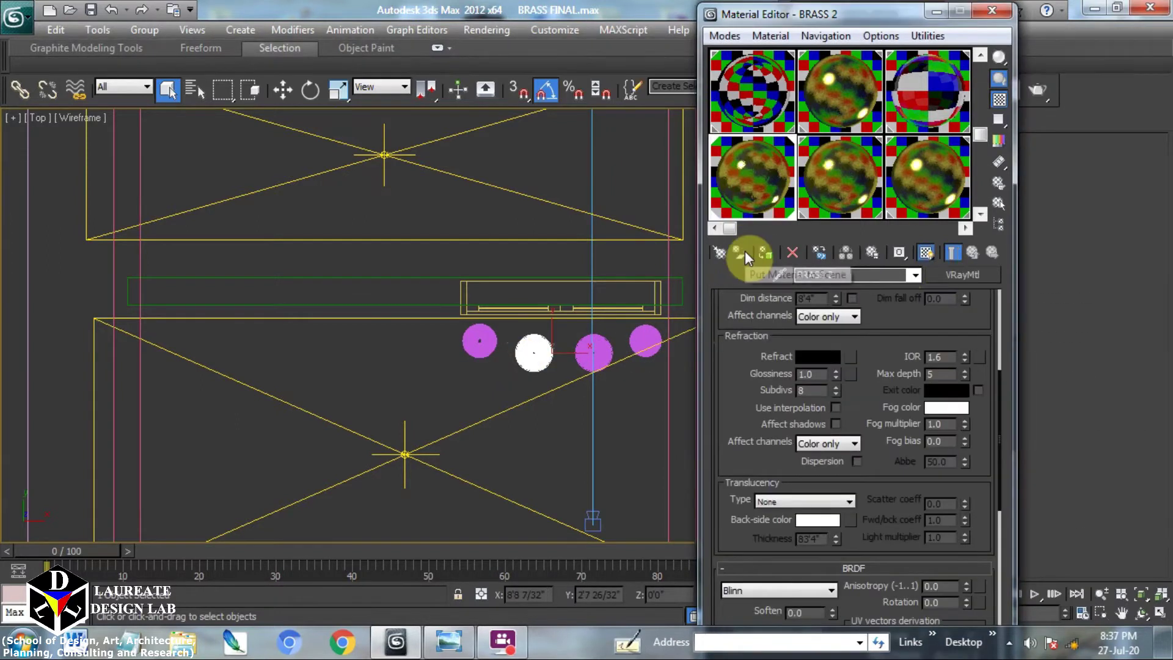
pyautogui.click(740, 253)
pyautogui.moveTo(896, 332); pyautogui.dragTo(871, 542)
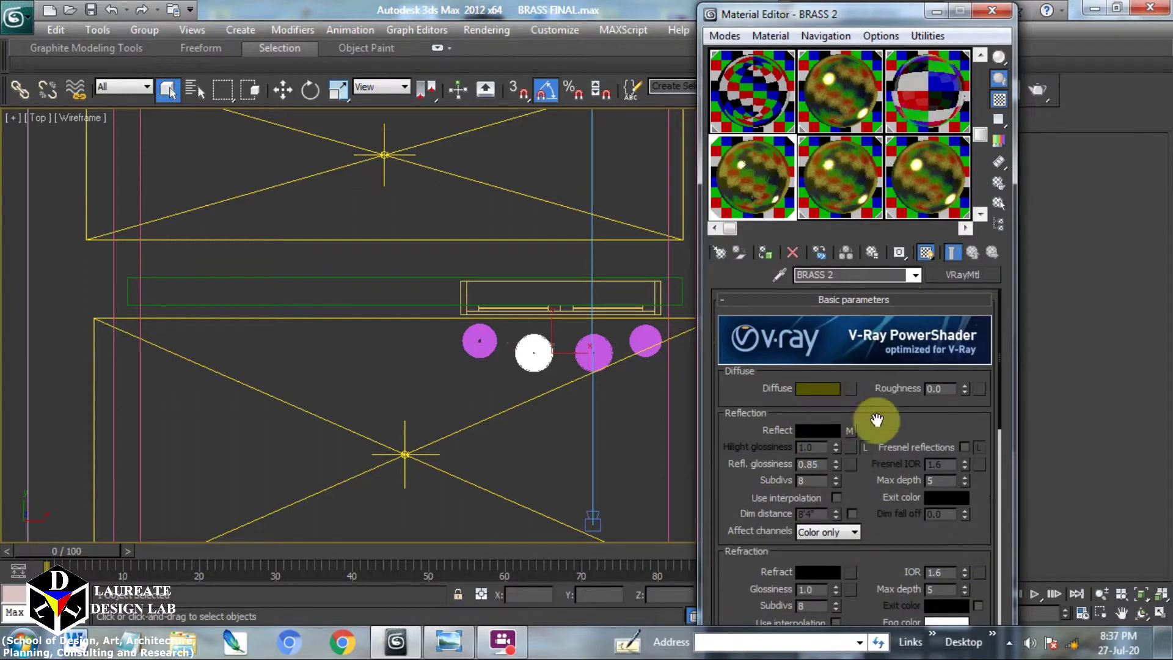
pyautogui.moveTo(870, 491); pyautogui.dragTo(882, 21)
pyautogui.scroll(-4, 792, 405)
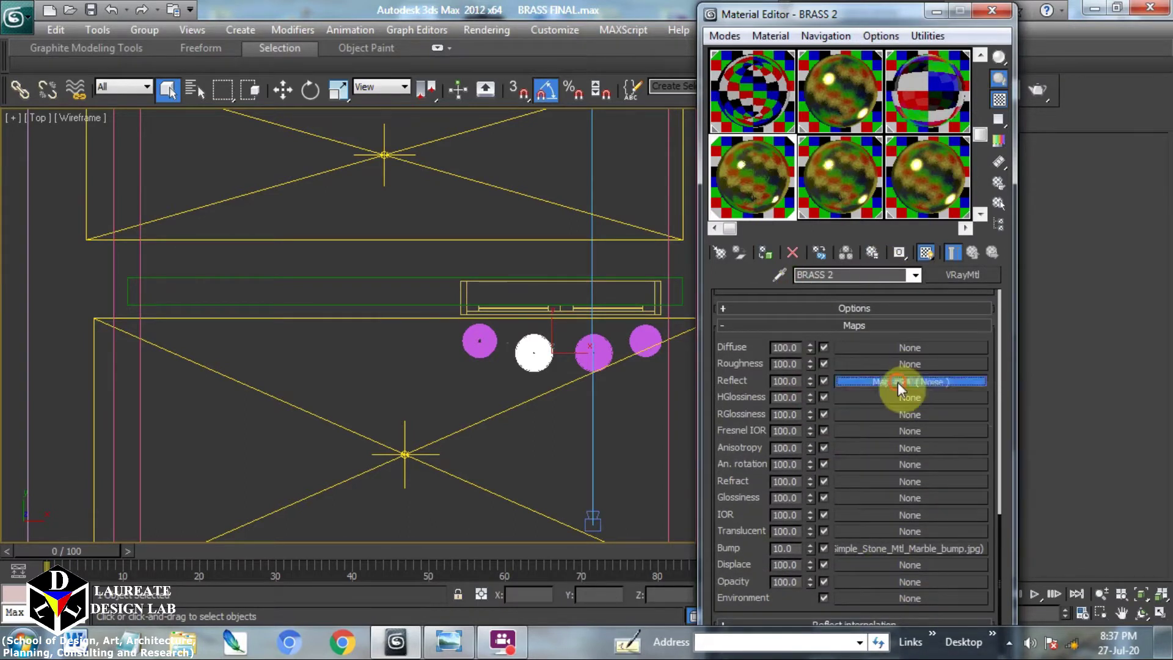
pyautogui.click(896, 381)
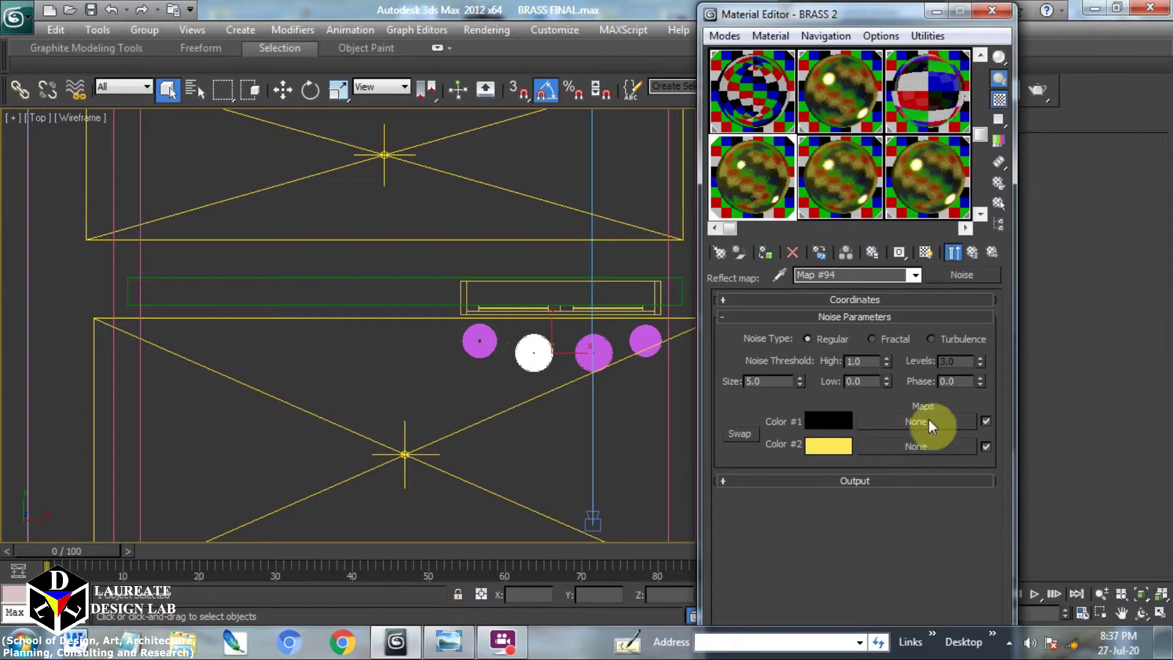
pyautogui.click(972, 253)
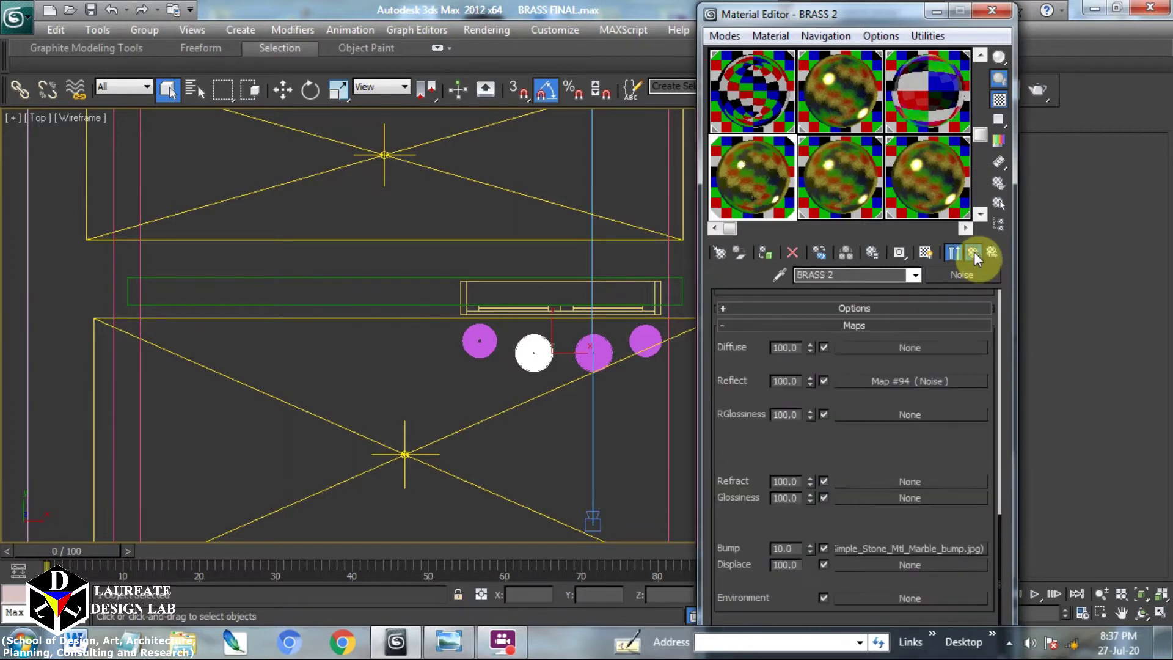
# Open the BRASS 2 bump bitmap Simple_Stone_Mtl_Marble_bump.jpg and view its image
pyautogui.click(902, 552)
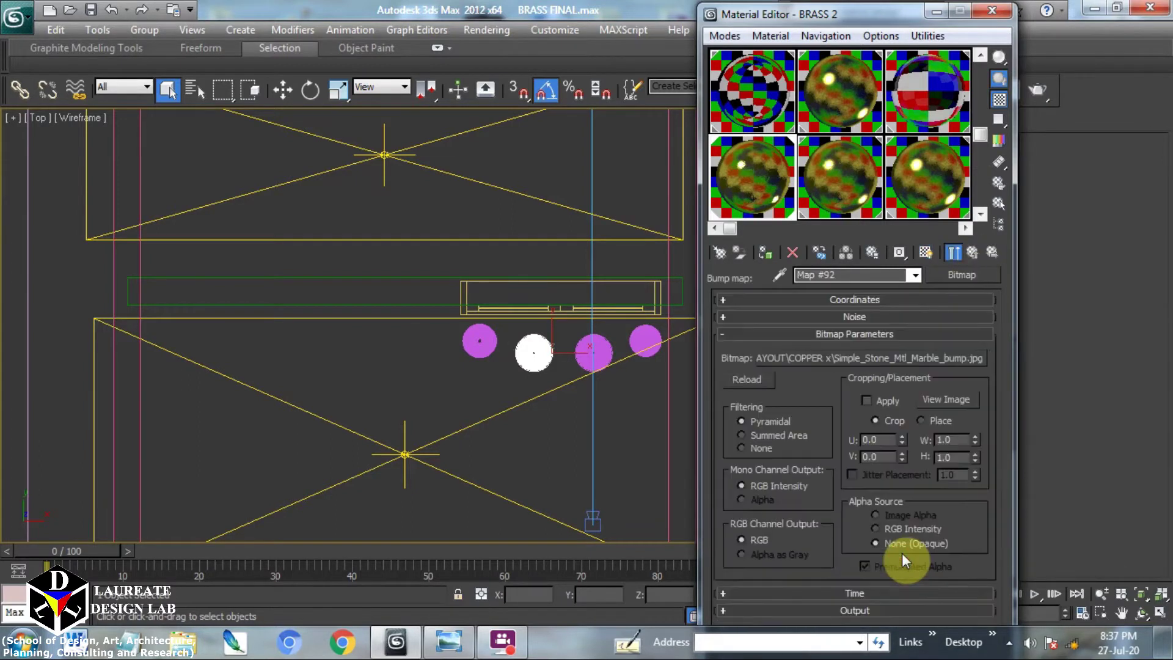
pyautogui.click(948, 400)
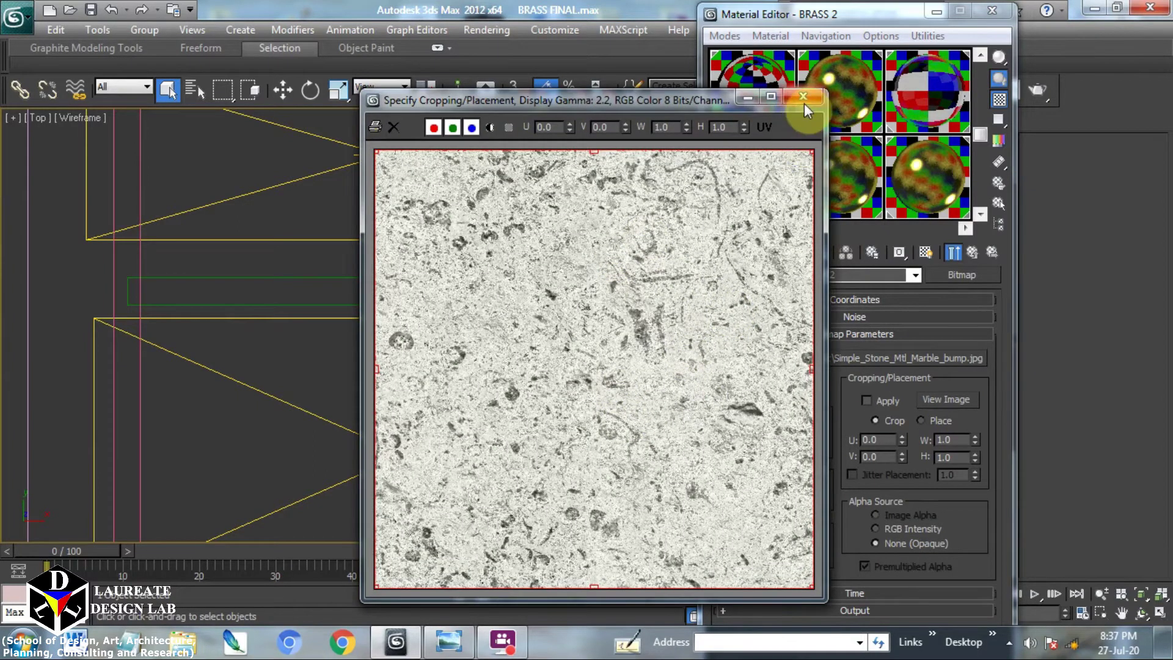
pyautogui.click(804, 103)
# Select the third vase, examine the BRASS 3 blend material, and view the bitmap used as its first blend amount
pyautogui.click(593, 349)
pyautogui.click(844, 181)
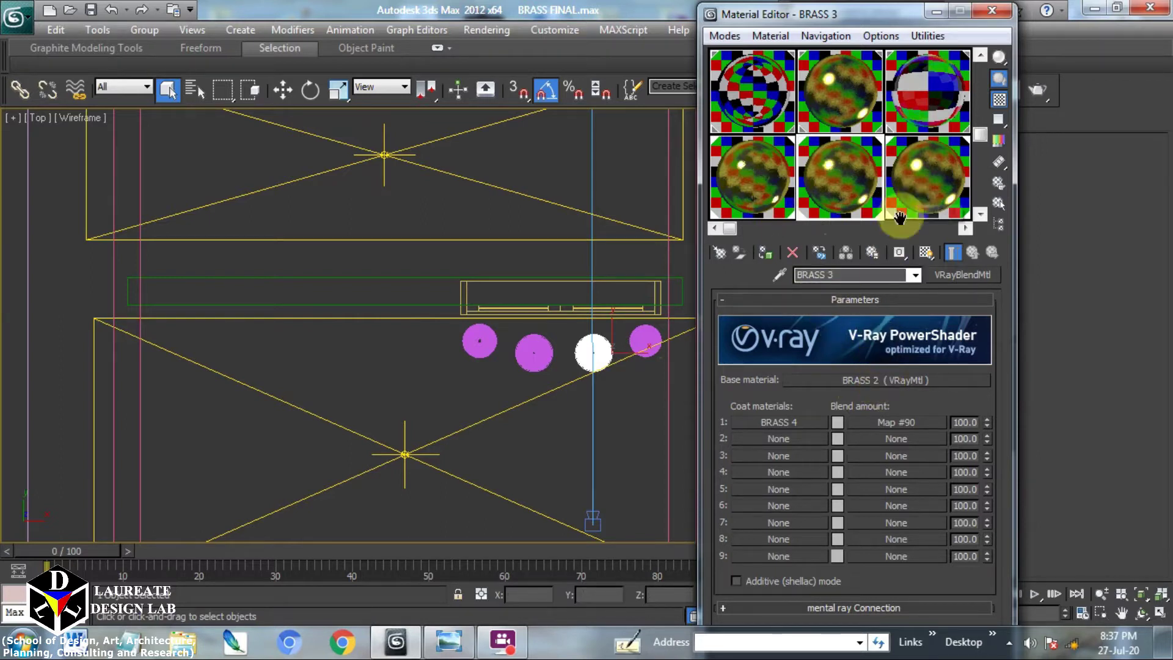
pyautogui.click(892, 423)
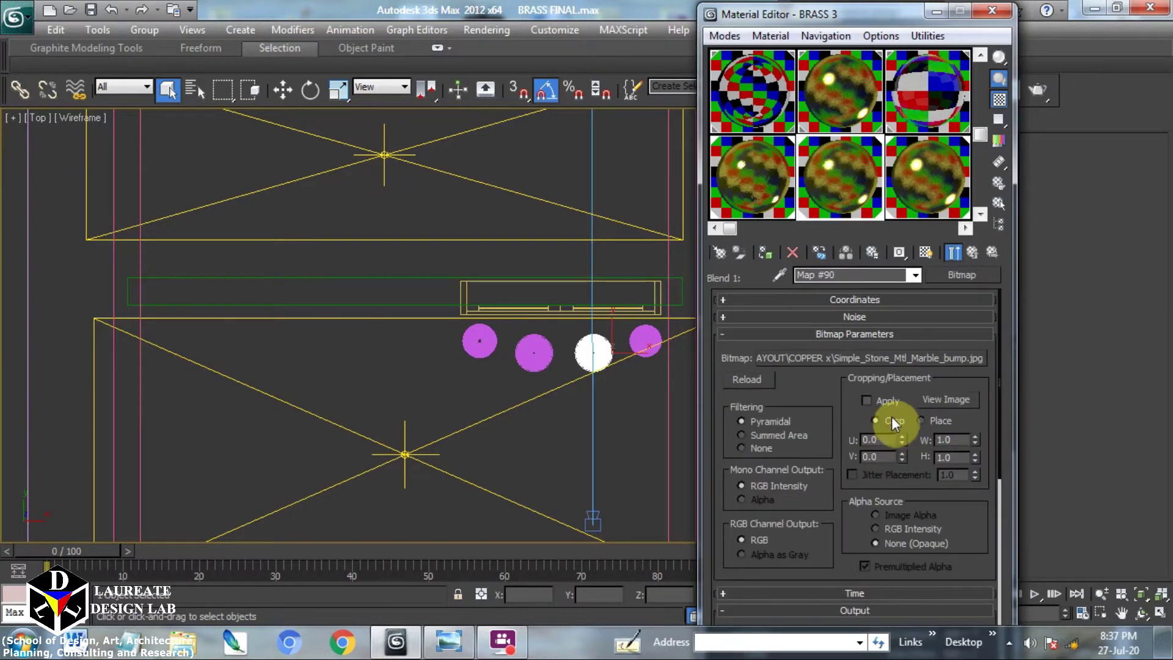
pyautogui.click(952, 400)
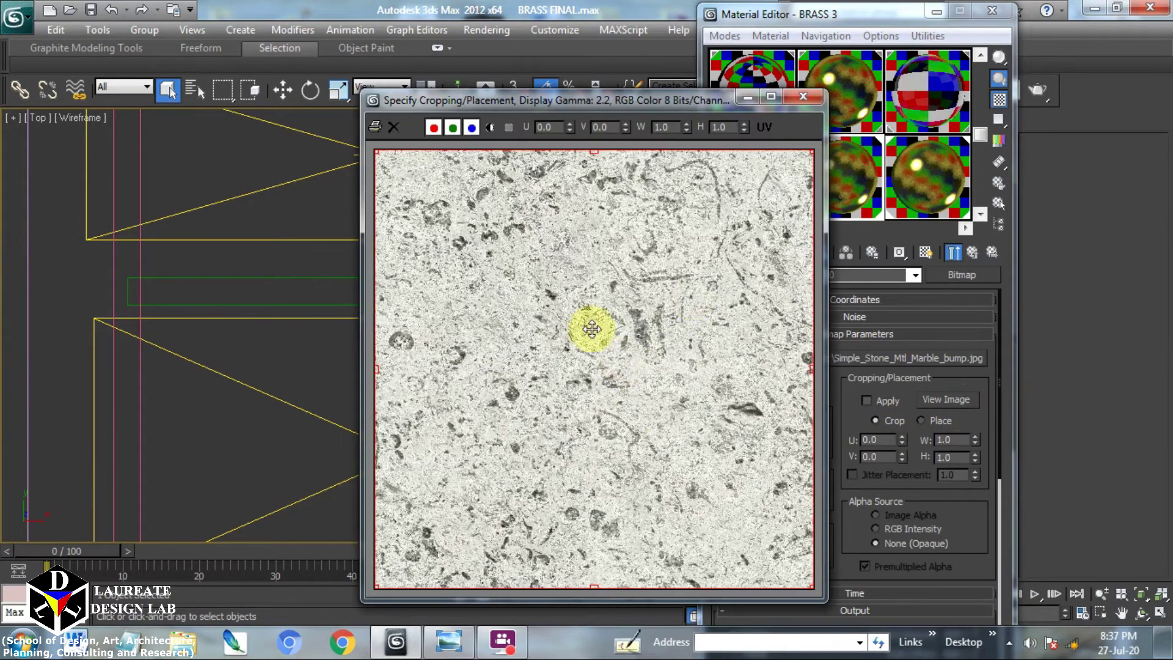
pyautogui.click(804, 97)
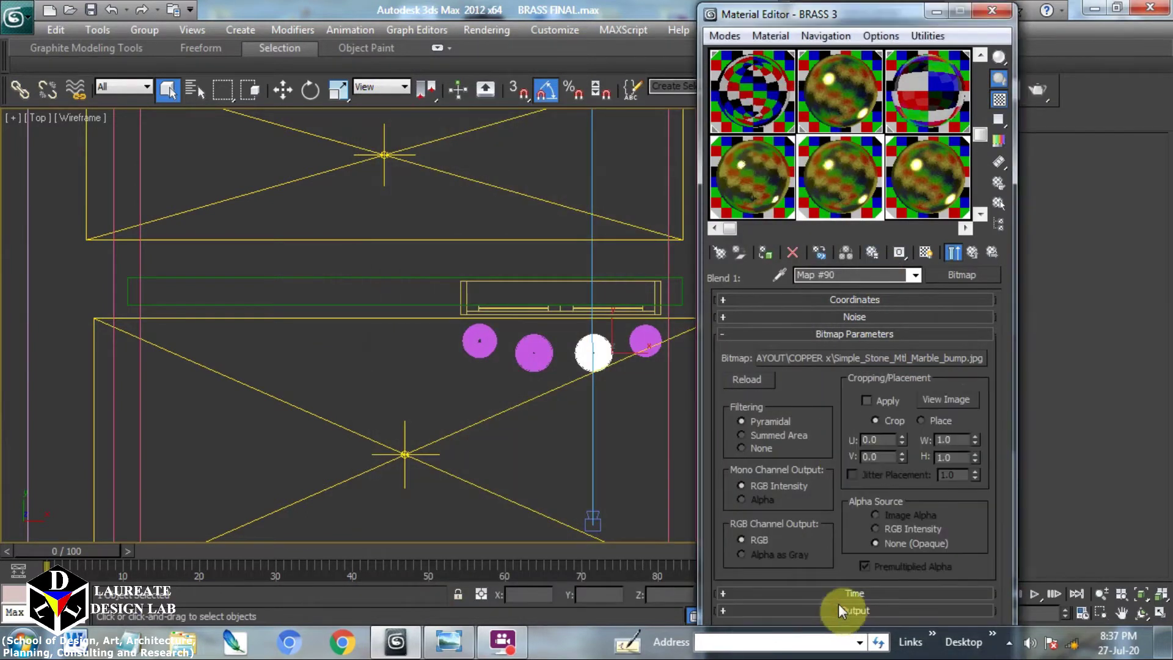
# Examine the Output settings of the BRASS 3 blend-amount bitmap
pyautogui.click(752, 335)
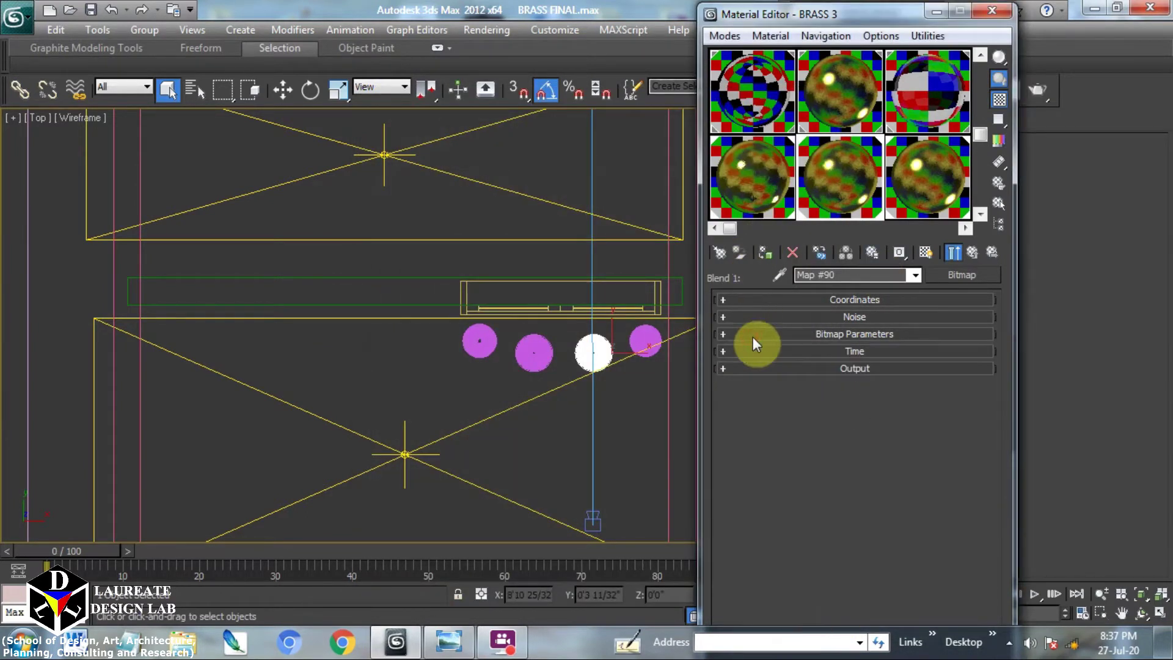
pyautogui.click(813, 366)
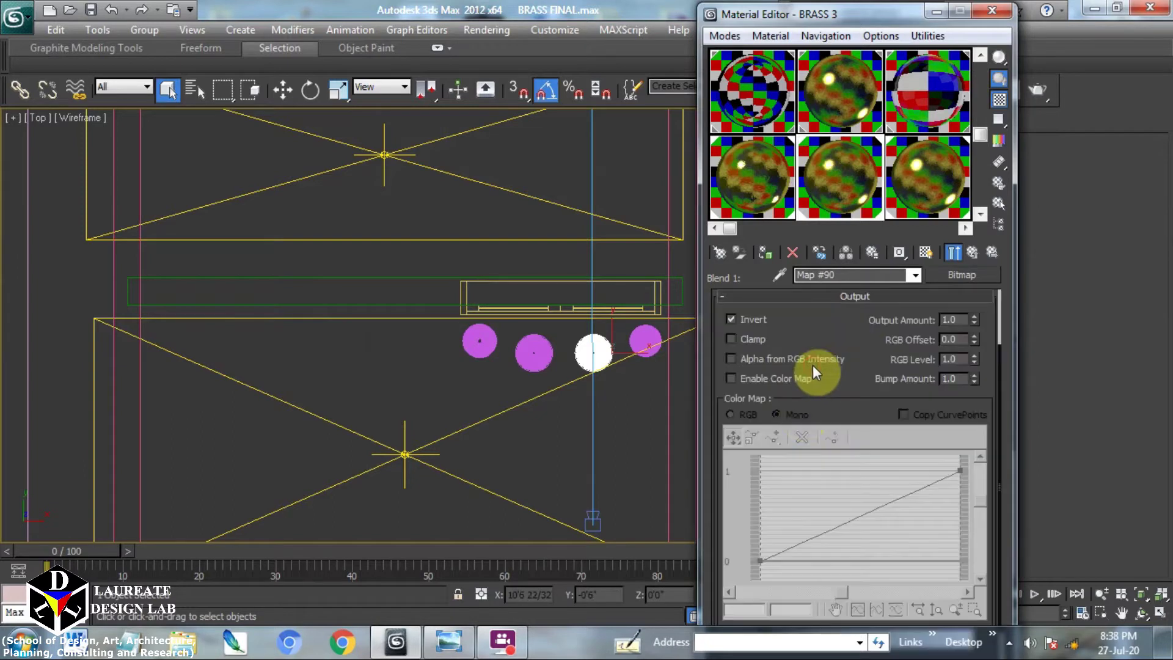
pyautogui.click(804, 298)
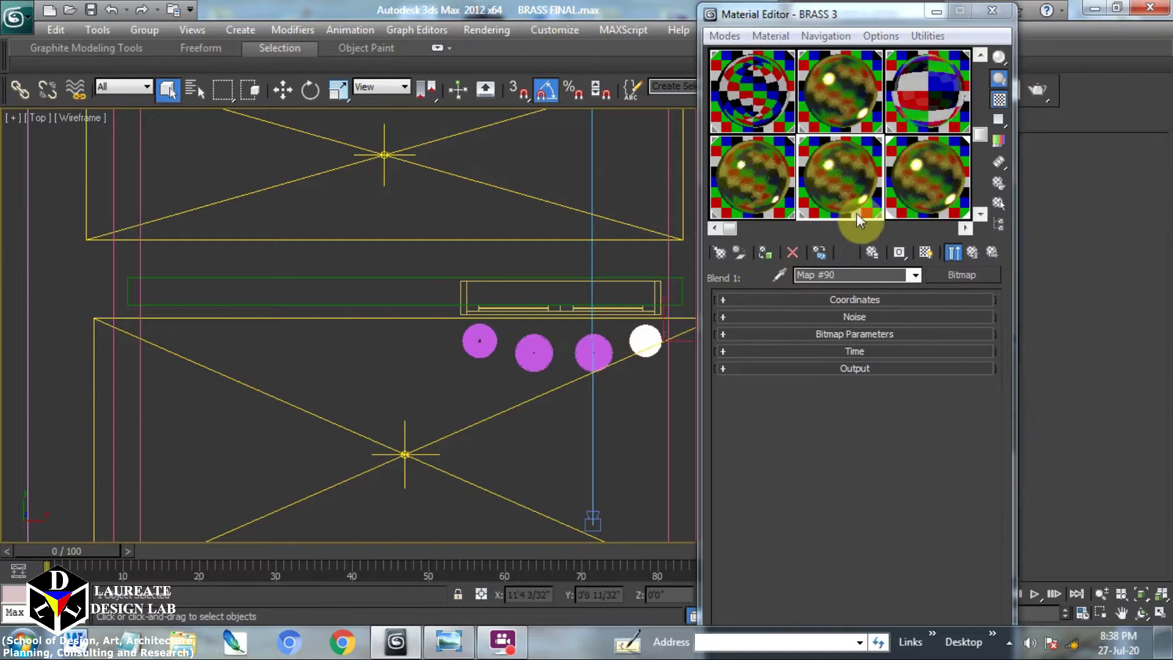
# Examine the BRASS 4 material's basic parameters and the Noise map in its Reflect slot
pyautogui.click(914, 192)
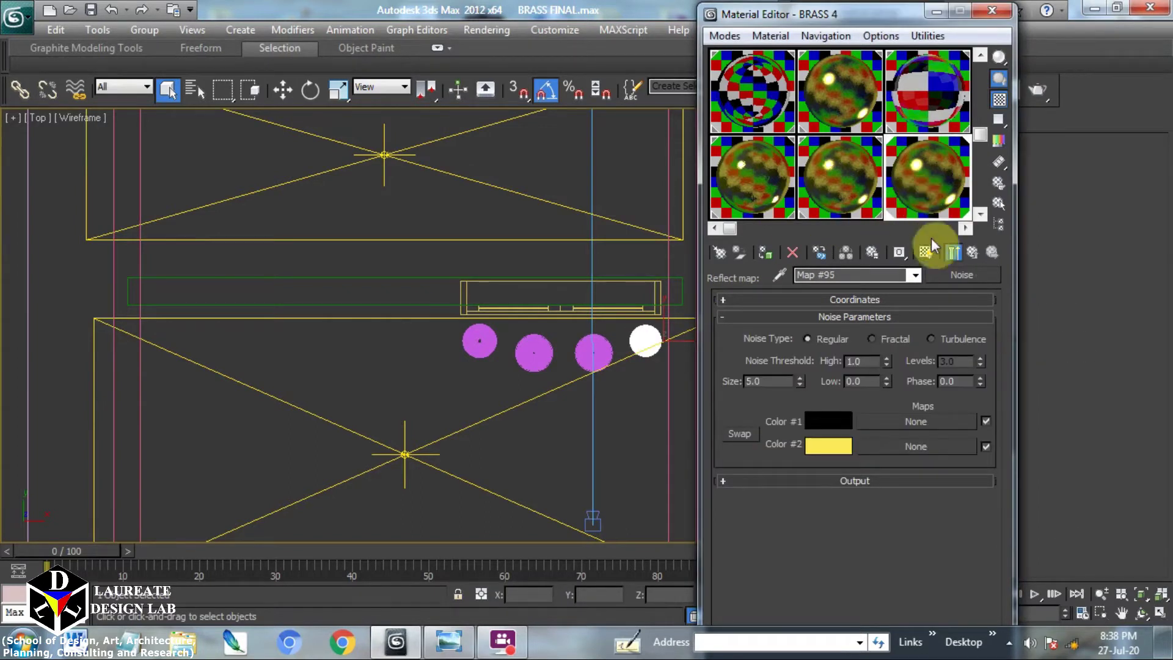
pyautogui.click(970, 253)
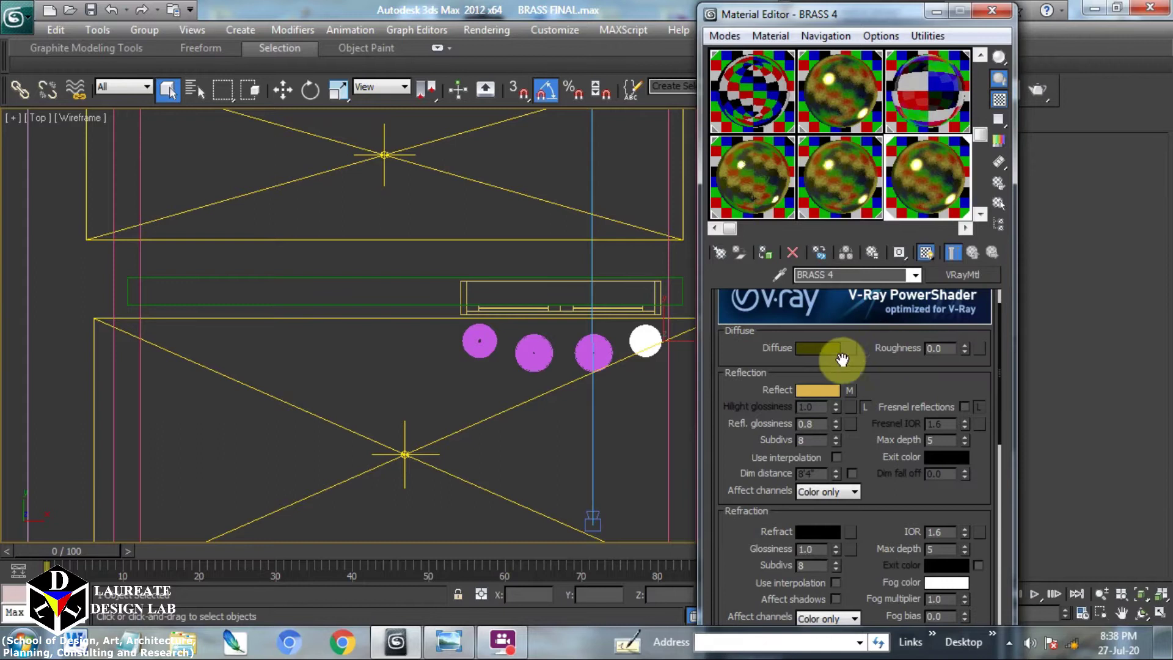
pyautogui.click(849, 390)
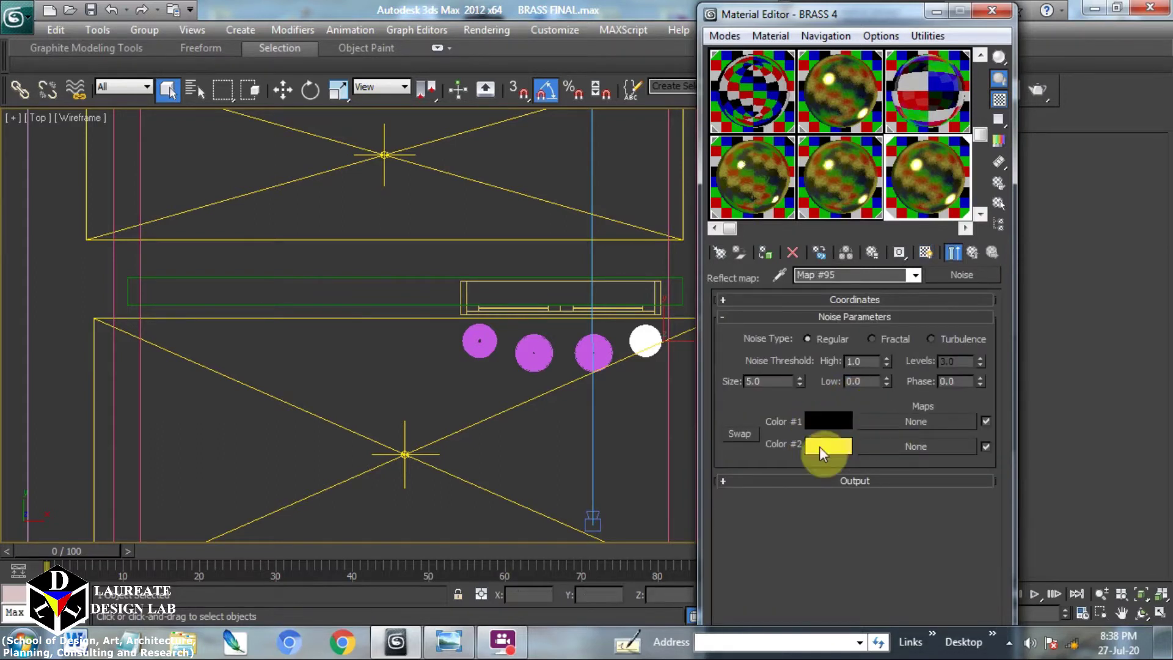
pyautogui.click(993, 11)
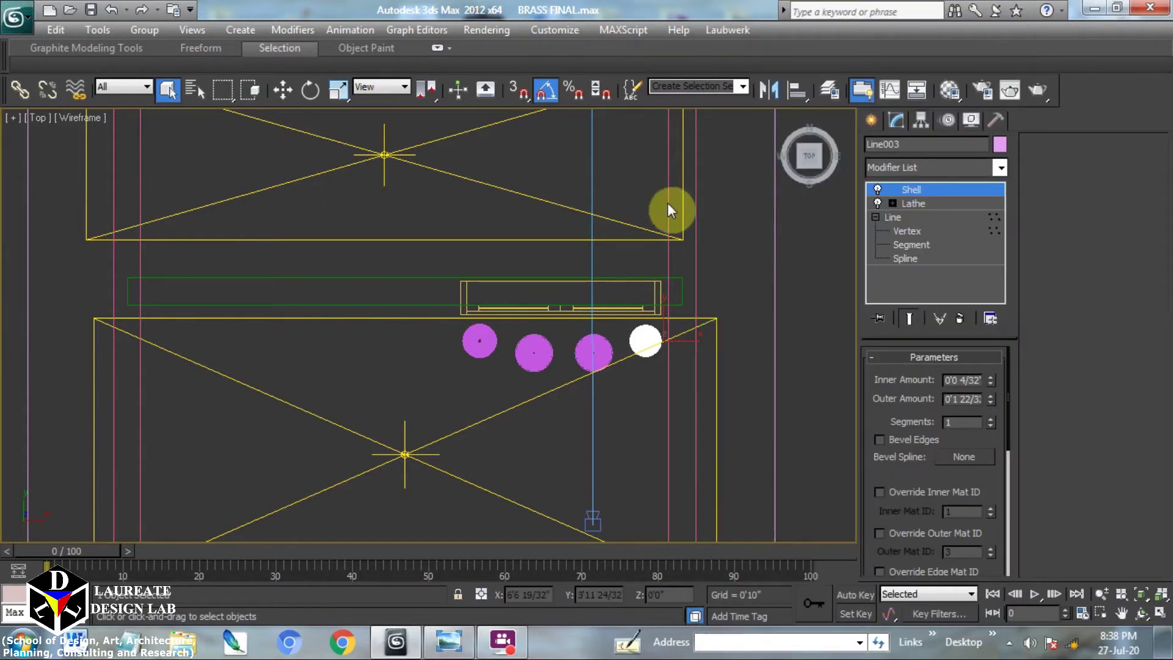
# Show the shaded camera view and select the two large panel polygons of BiFoldDoor001
pyautogui.press('c')
pyautogui.press('F3')
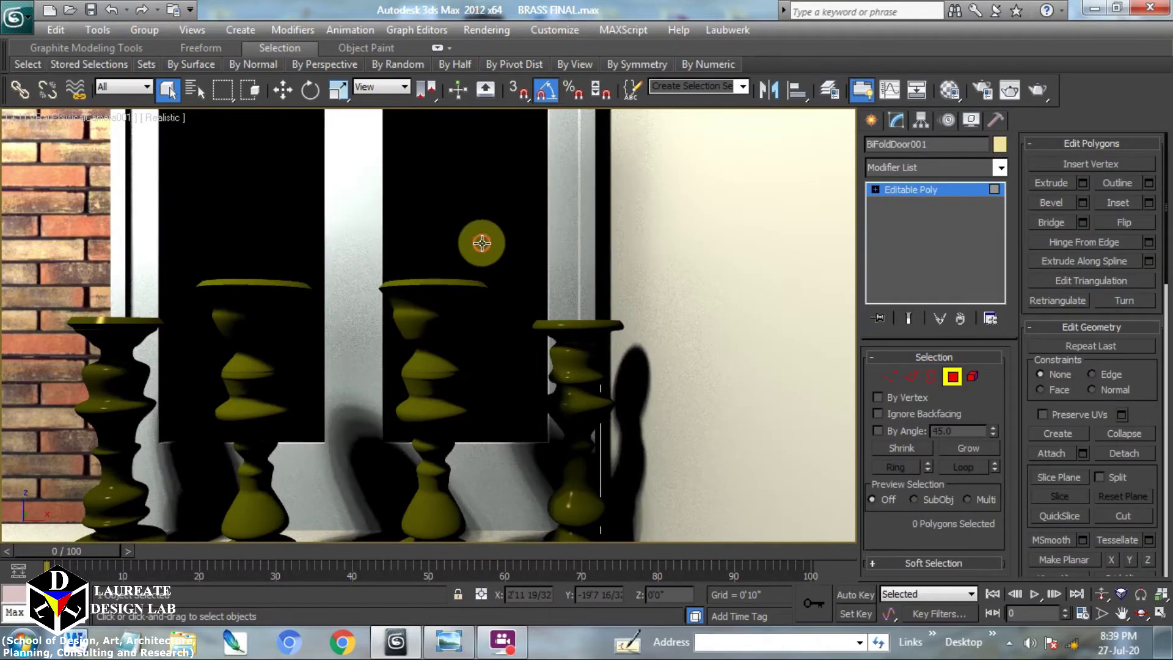
pyautogui.click(482, 242)
pyautogui.keyDown('ctrl'); pyautogui.click(254, 236); pyautogui.keyUp('ctrl')
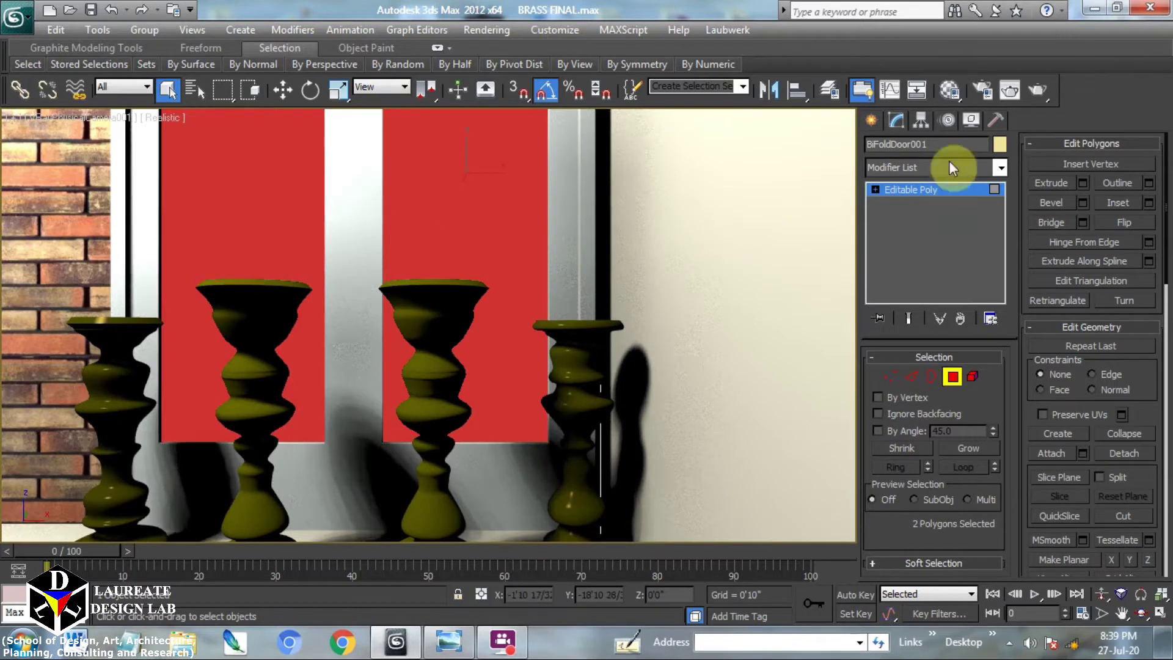
# Look through the scene's material samples for the selected door panels and close the material editor
pyautogui.click(947, 95)
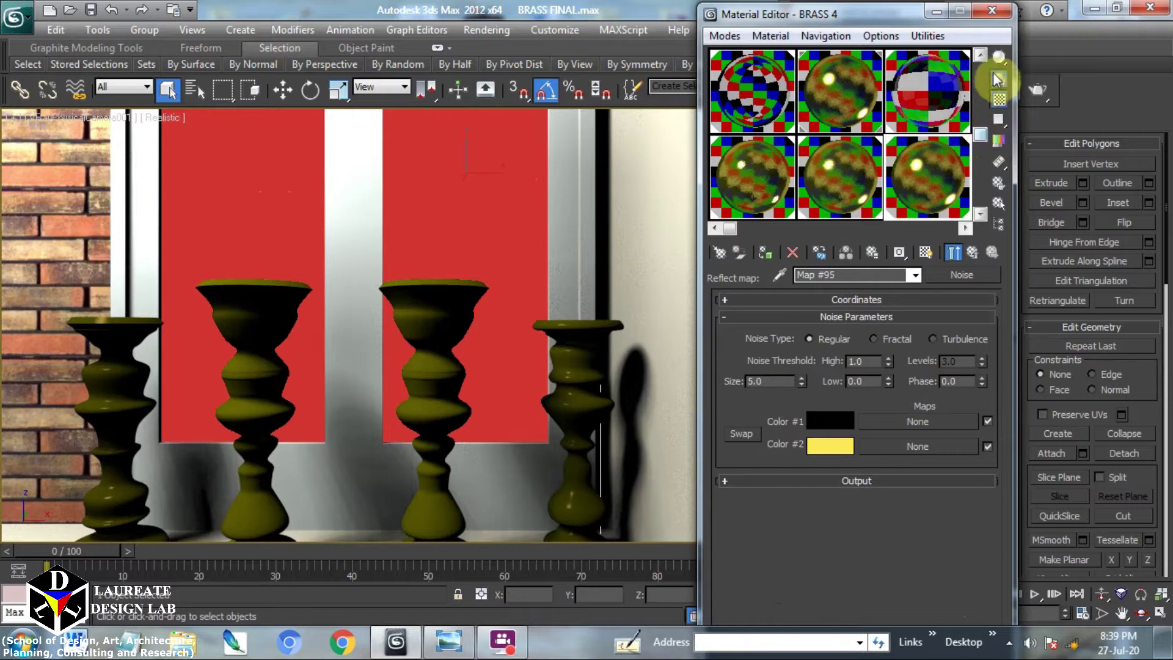
pyautogui.click(984, 56)
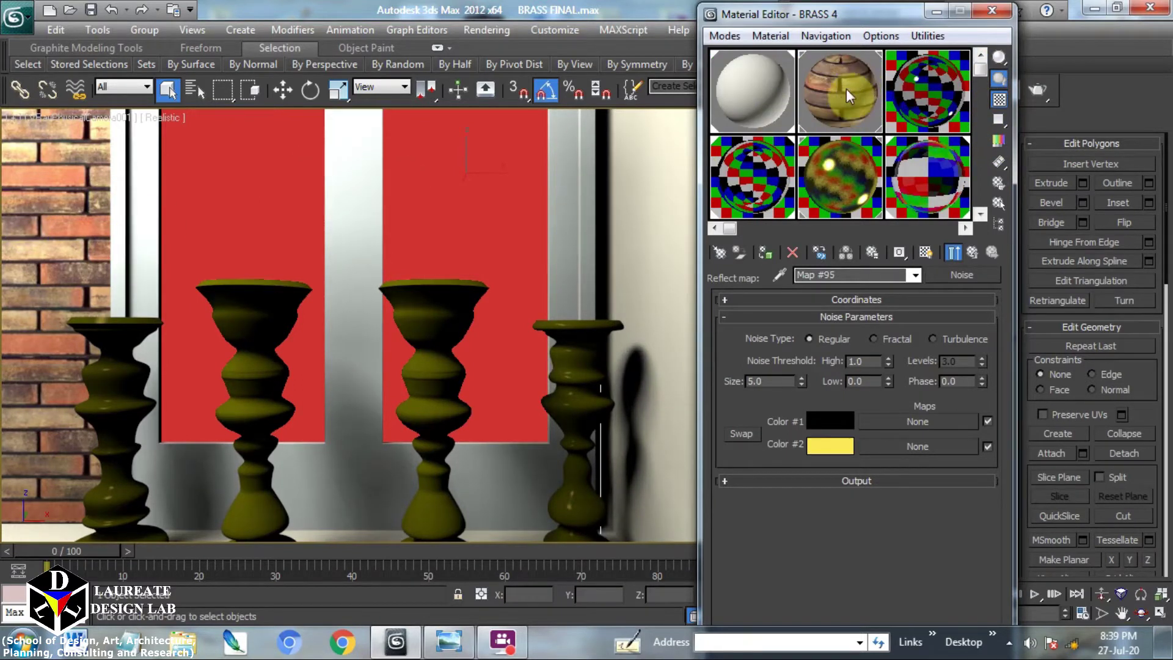
pyautogui.click(1004, 11)
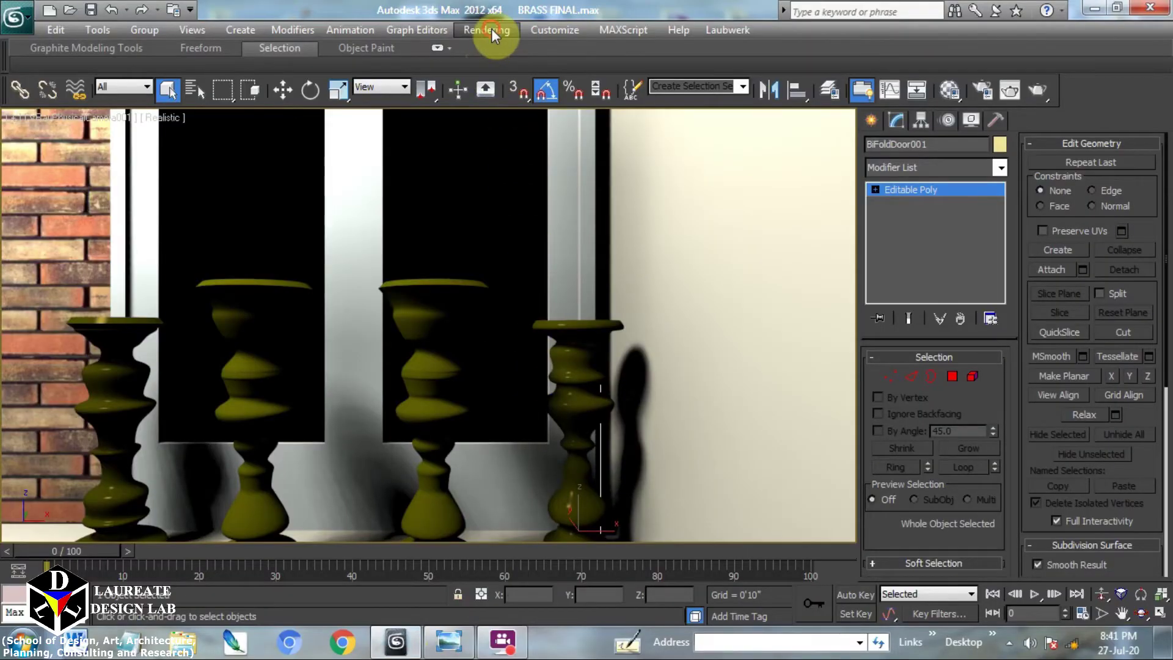
# Open the render setup and review the output width and height in the common parameters
pyautogui.click(491, 29)
pyautogui.click(508, 70)
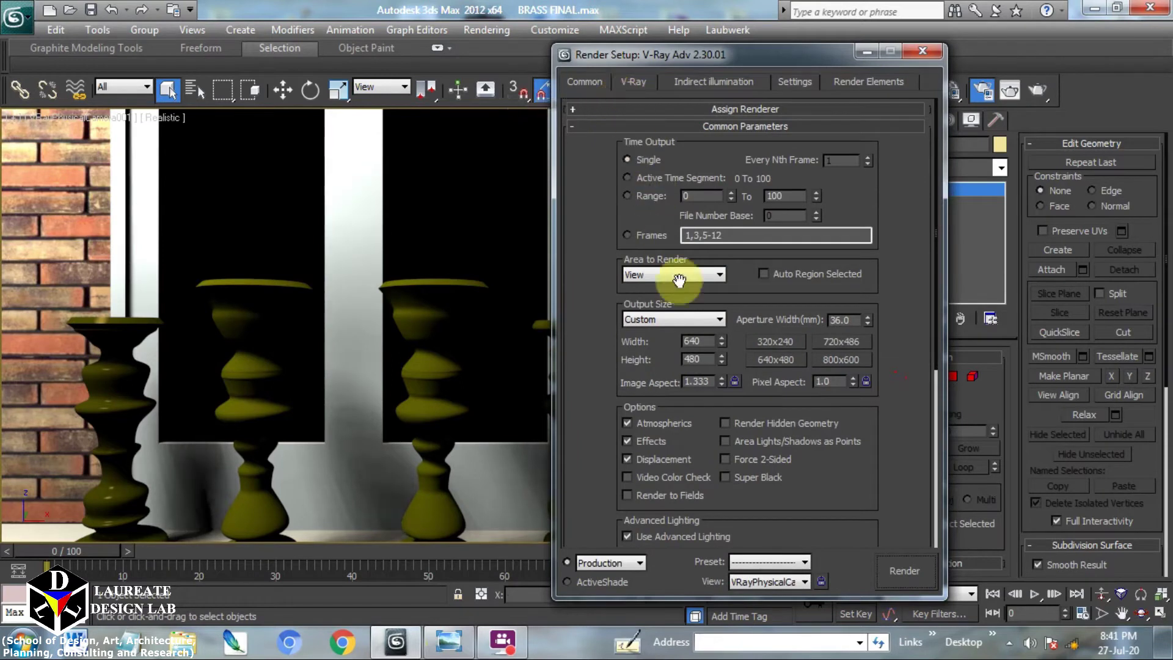
pyautogui.moveTo(706, 339); pyautogui.dragTo(636, 358)
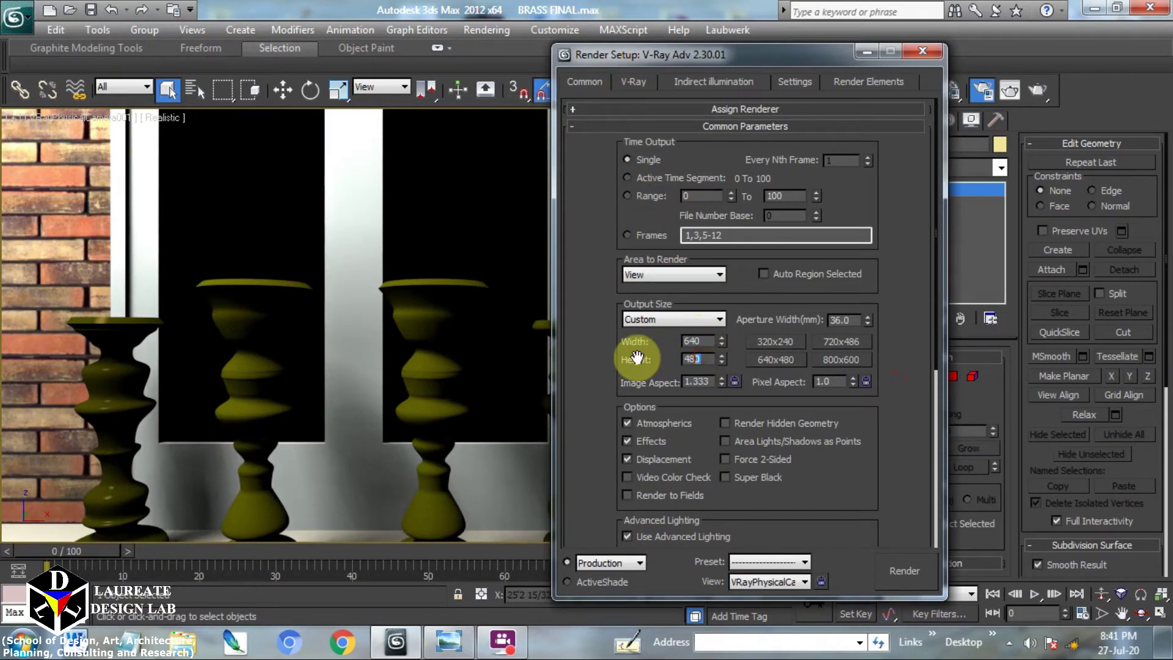
# Review the V-Ray Frame buffer and Global switches settings
pyautogui.click(631, 84)
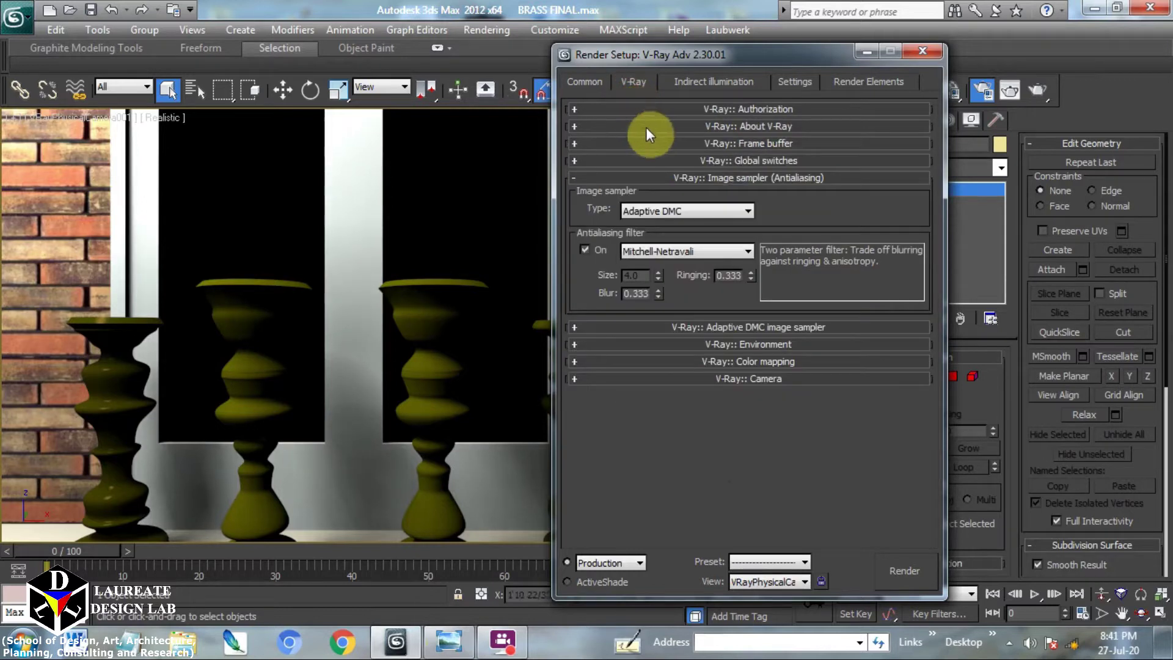
pyautogui.click(646, 144)
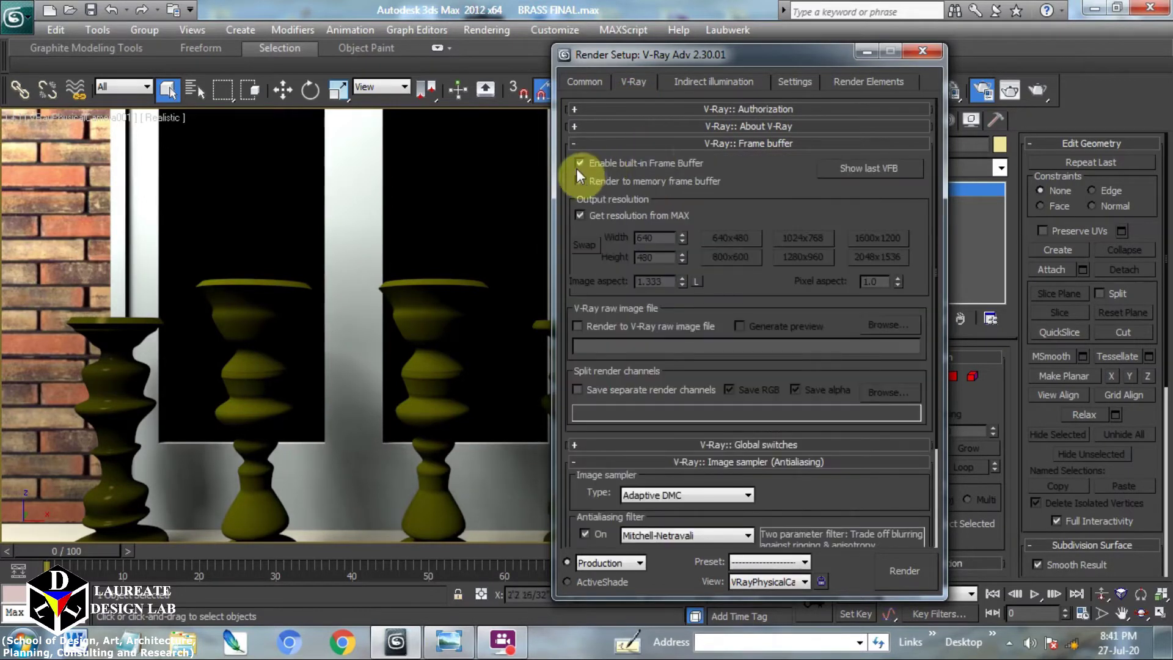
pyautogui.click(703, 144)
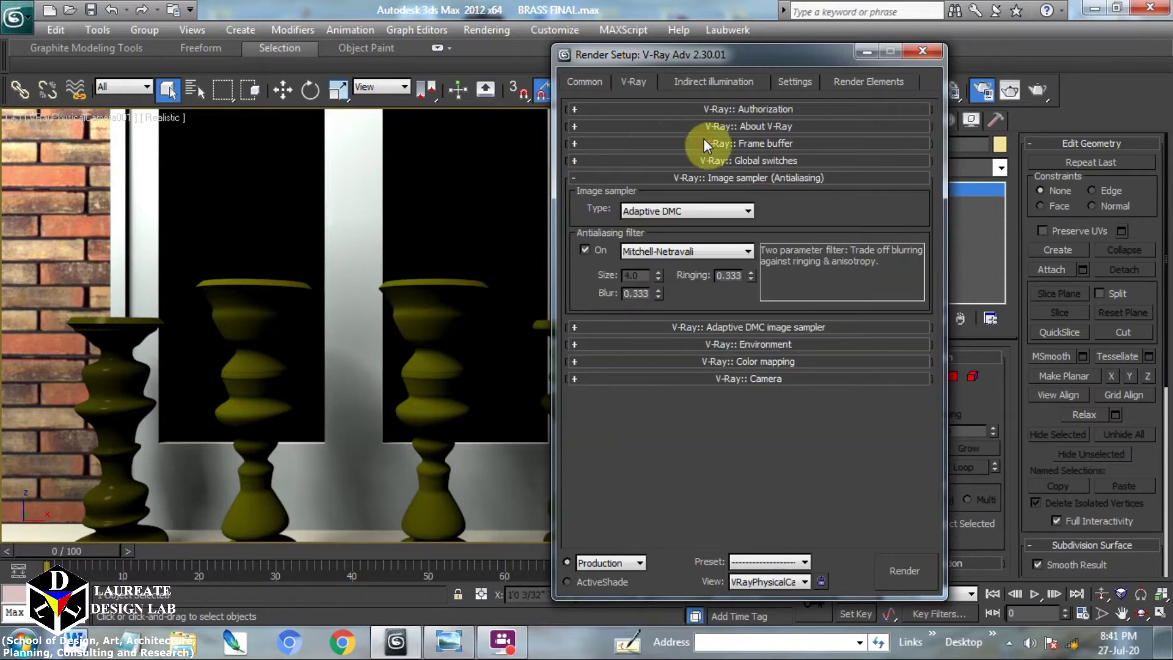
pyautogui.click(705, 160)
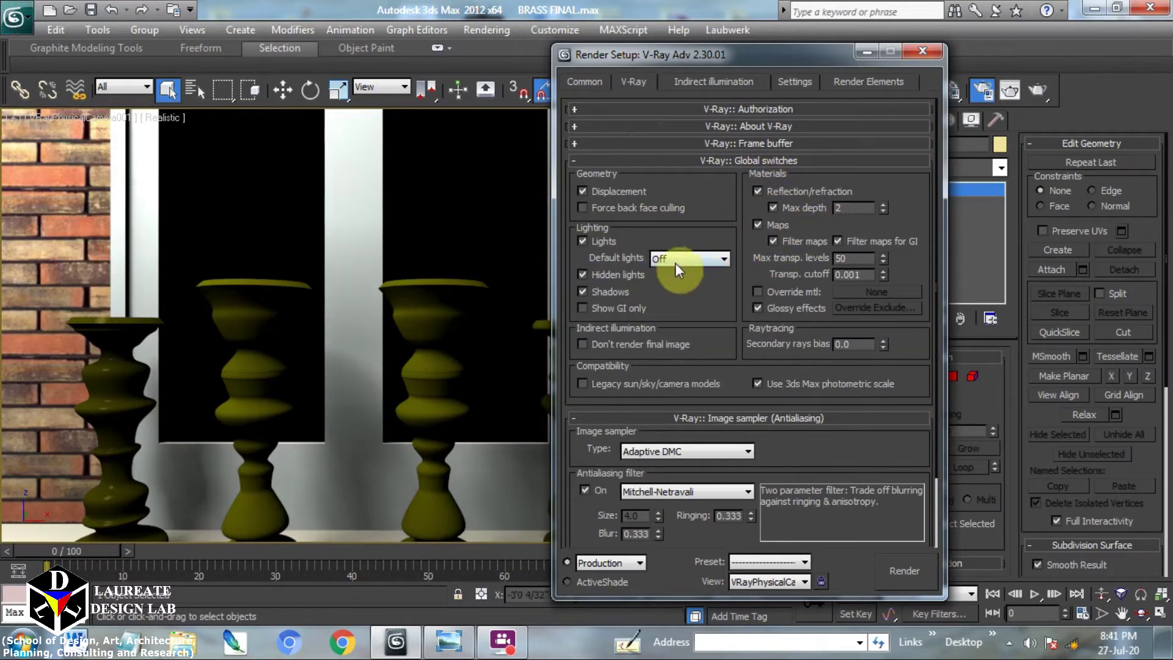
pyautogui.click(715, 163)
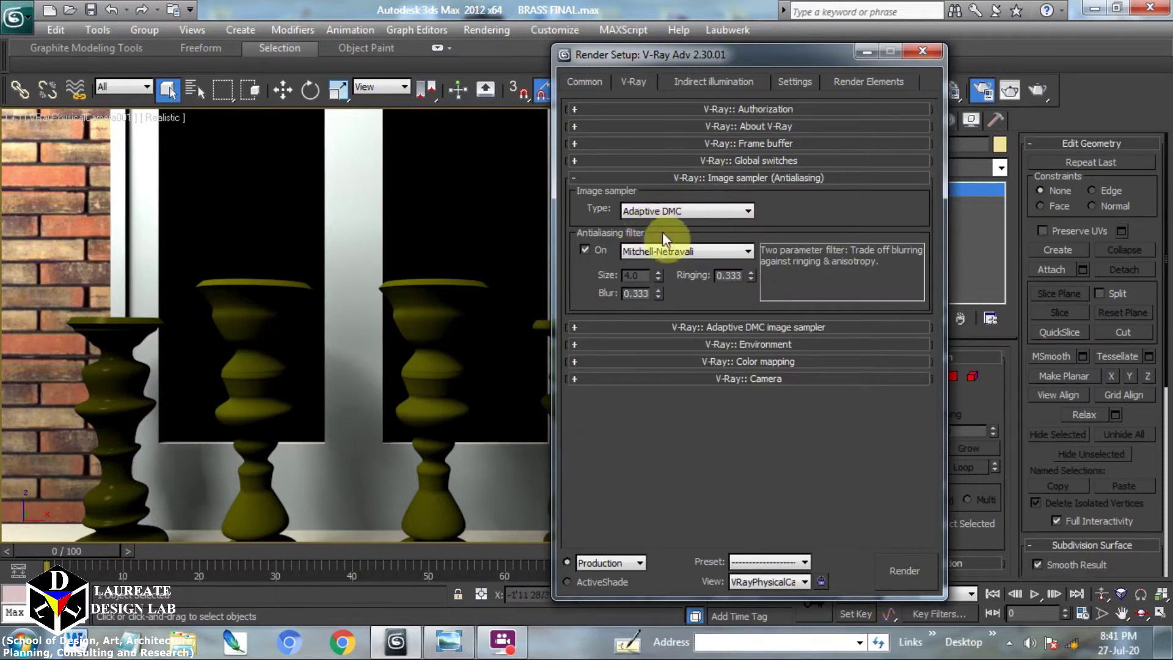
# Review the minimum and maximum subdivisions of the Adaptive DMC image sampler
pyautogui.click(727, 177)
pyautogui.click(727, 195)
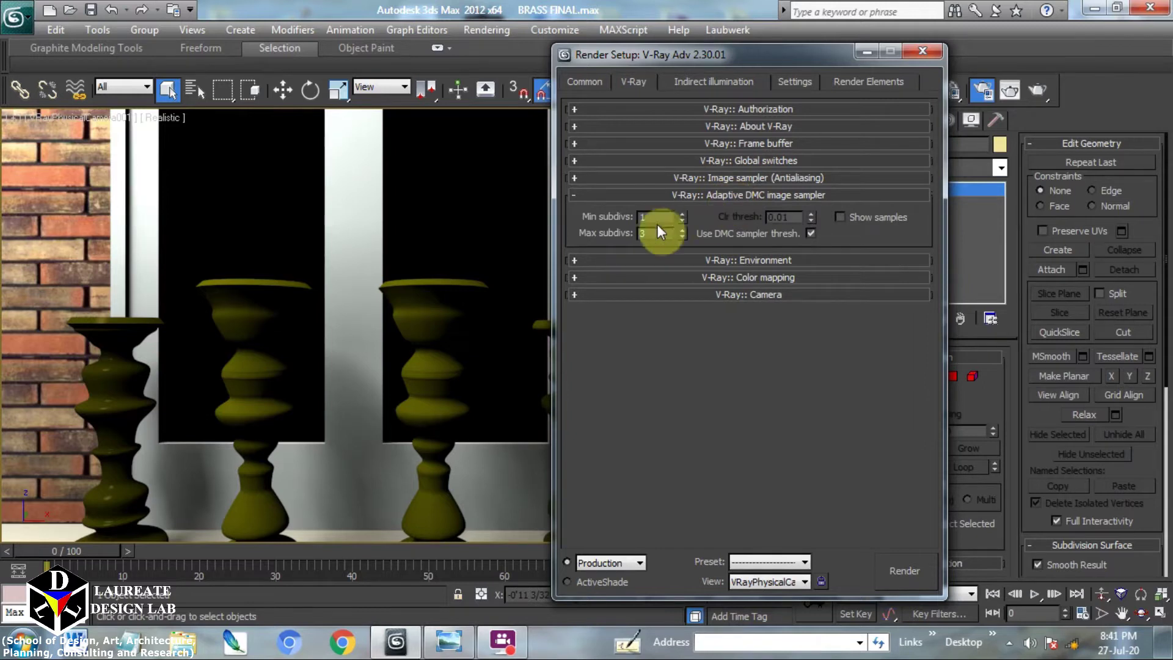
pyautogui.click(707, 193)
# Review the V-Ray Environment overrides and the Color mapping type, multipliers and gamma
pyautogui.click(709, 211)
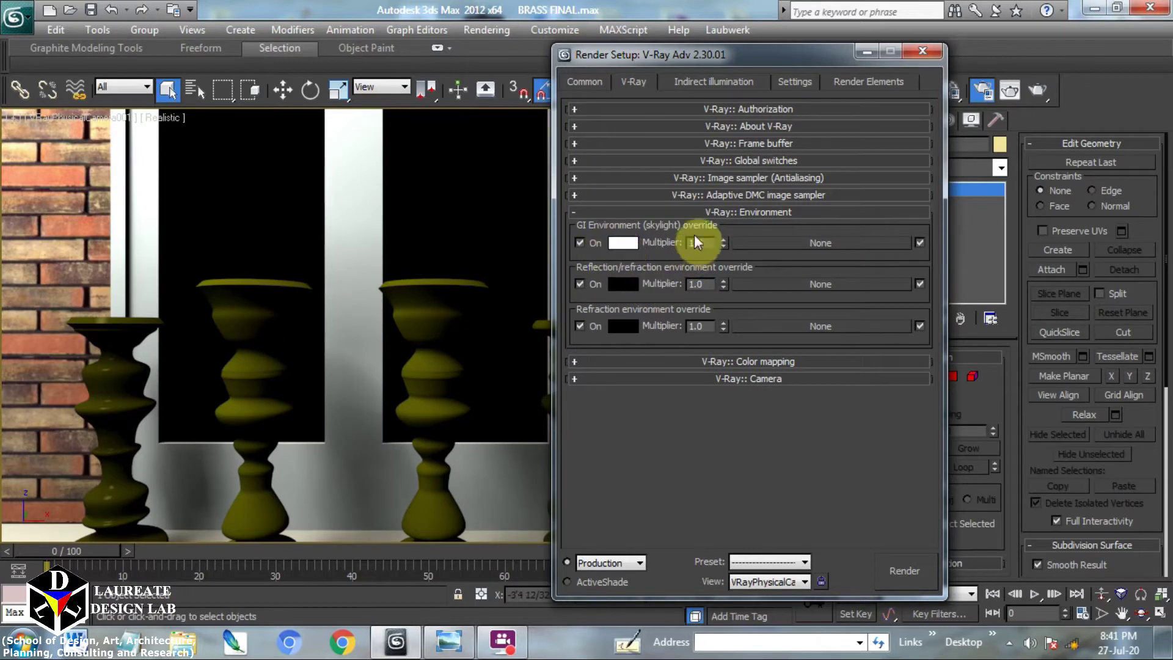
pyautogui.click(708, 211)
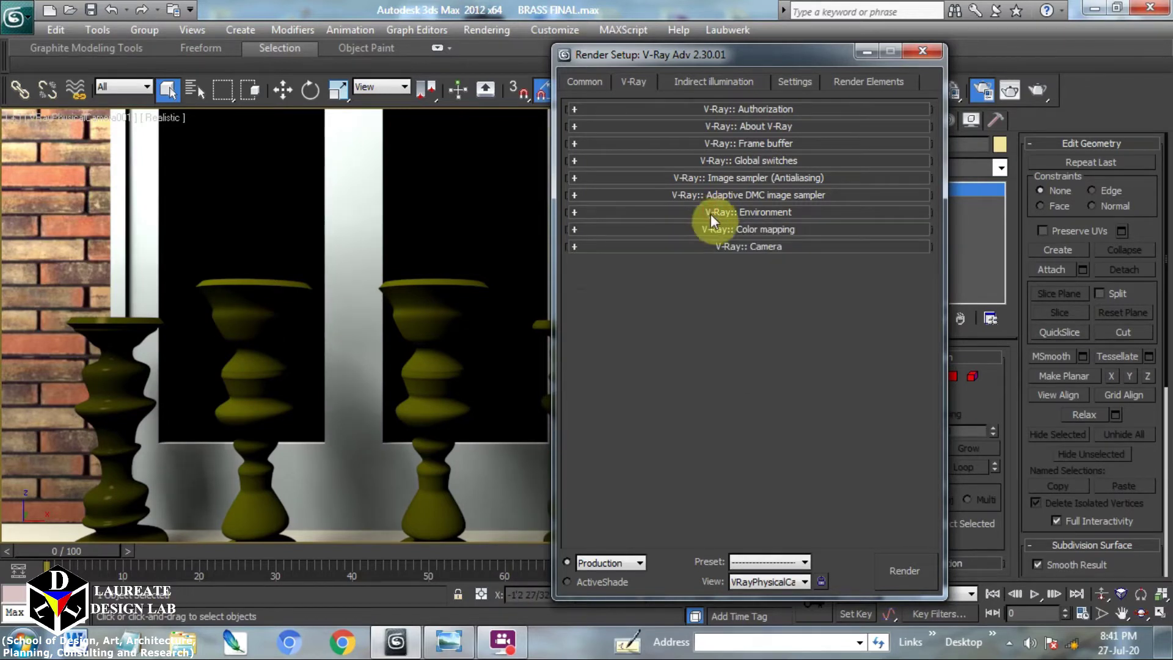
pyautogui.click(715, 228)
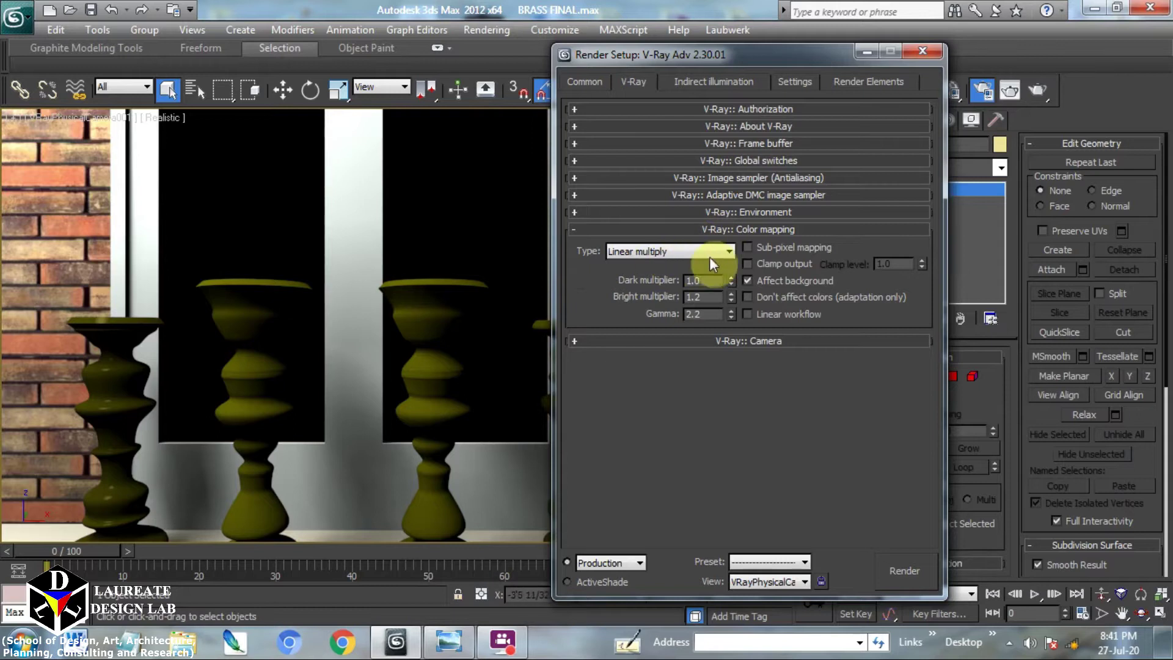
pyautogui.click(737, 230)
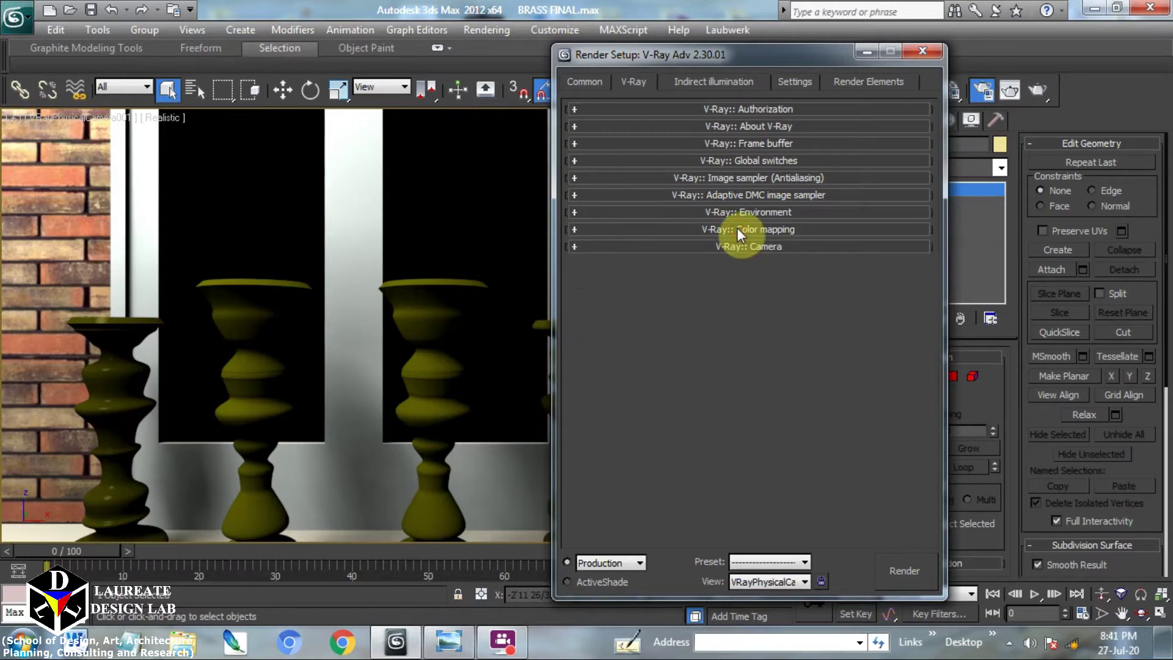
# Review the Indirect illumination (GI) bounces and engines and the Irradiance map parameters
pyautogui.click(716, 81)
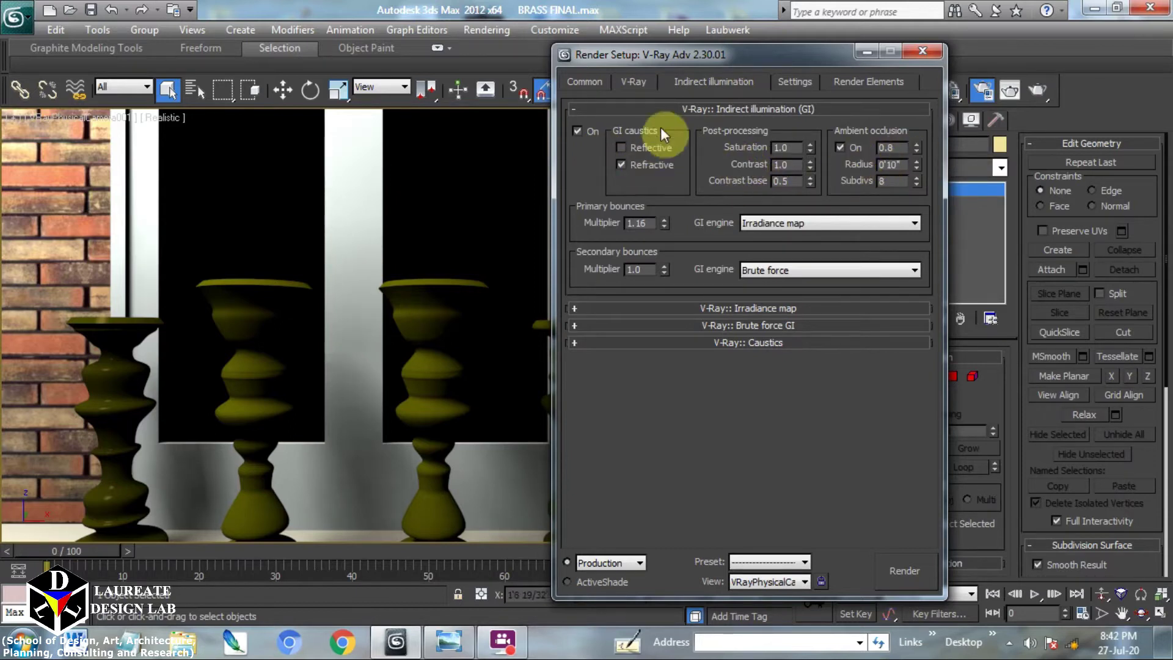
pyautogui.click(672, 106)
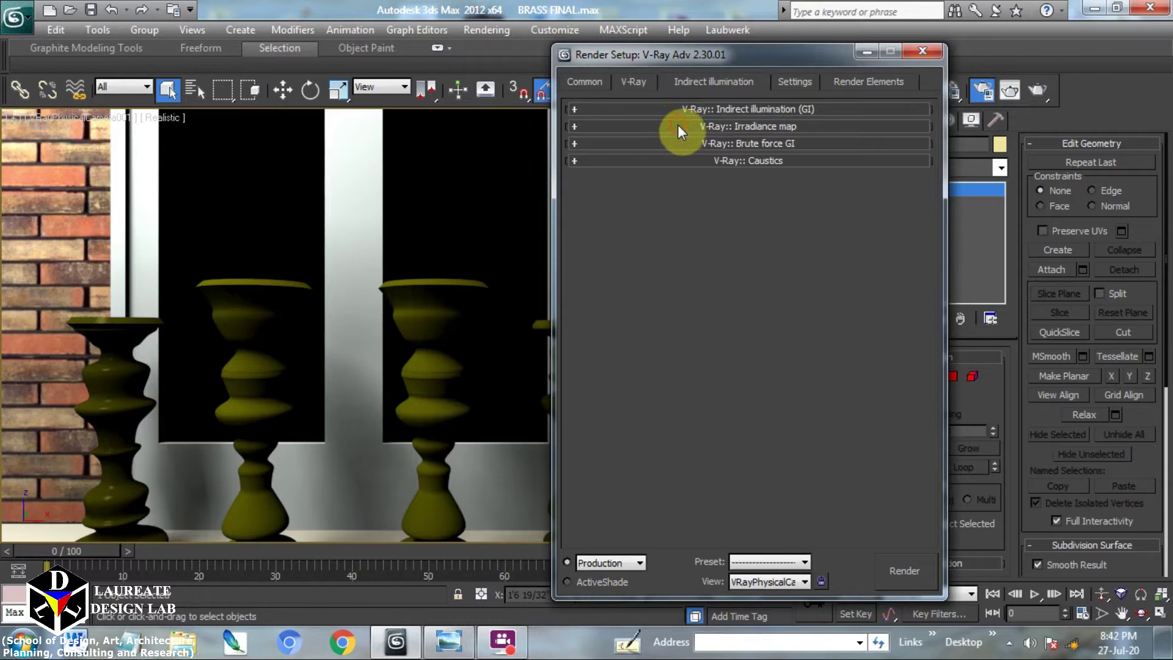
pyautogui.click(678, 126)
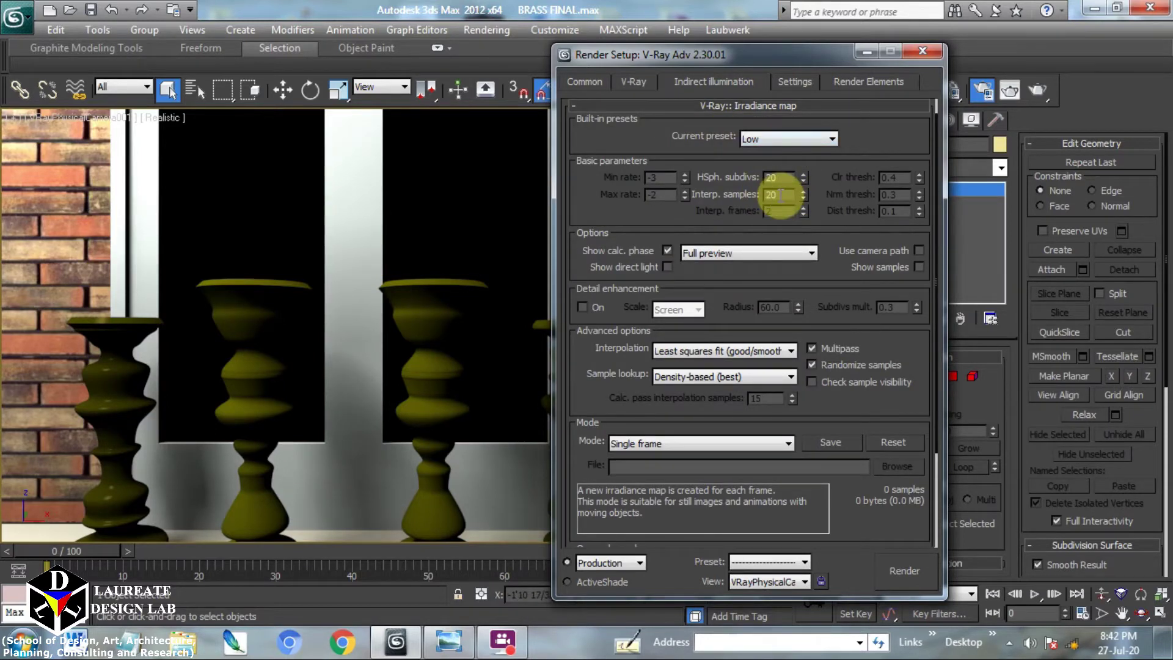
pyautogui.click(705, 105)
# Review the subdivisions and secondary bounces of the Brute force GI settings
pyautogui.click(706, 145)
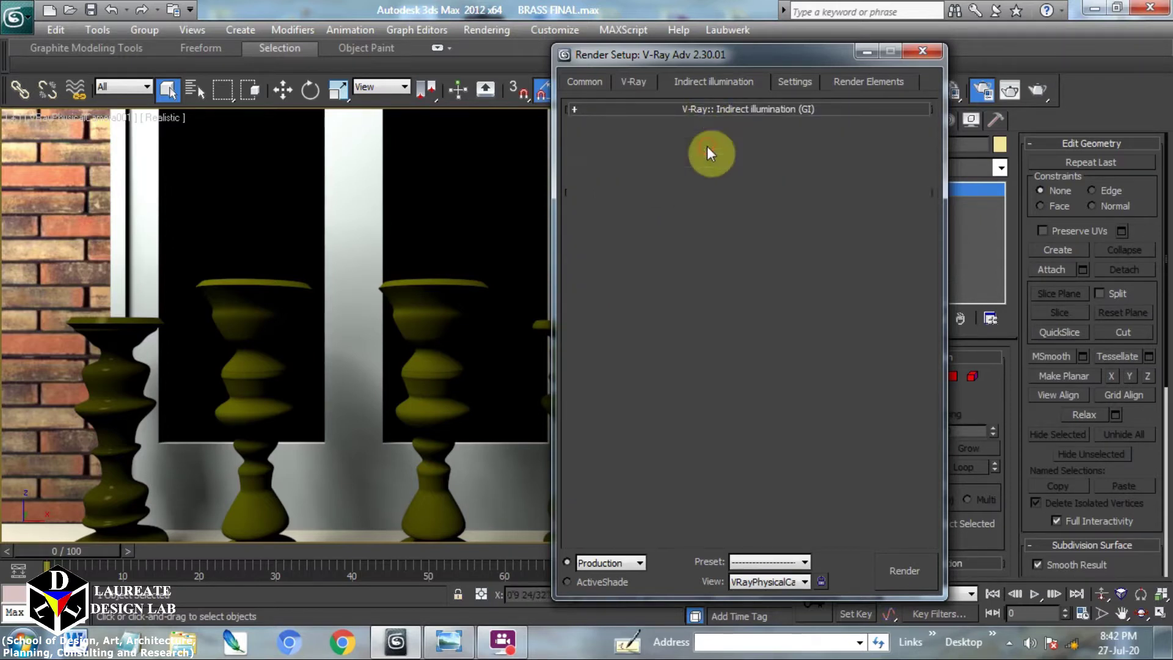
pyautogui.doubleClick(635, 163)
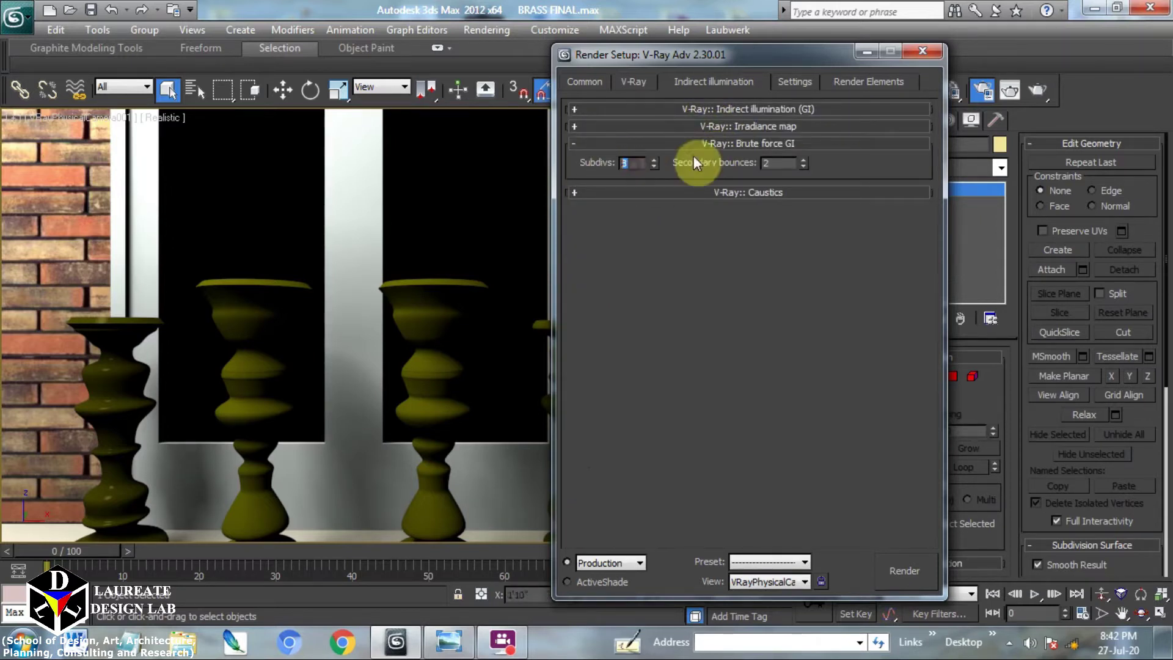
pyautogui.doubleClick(767, 163)
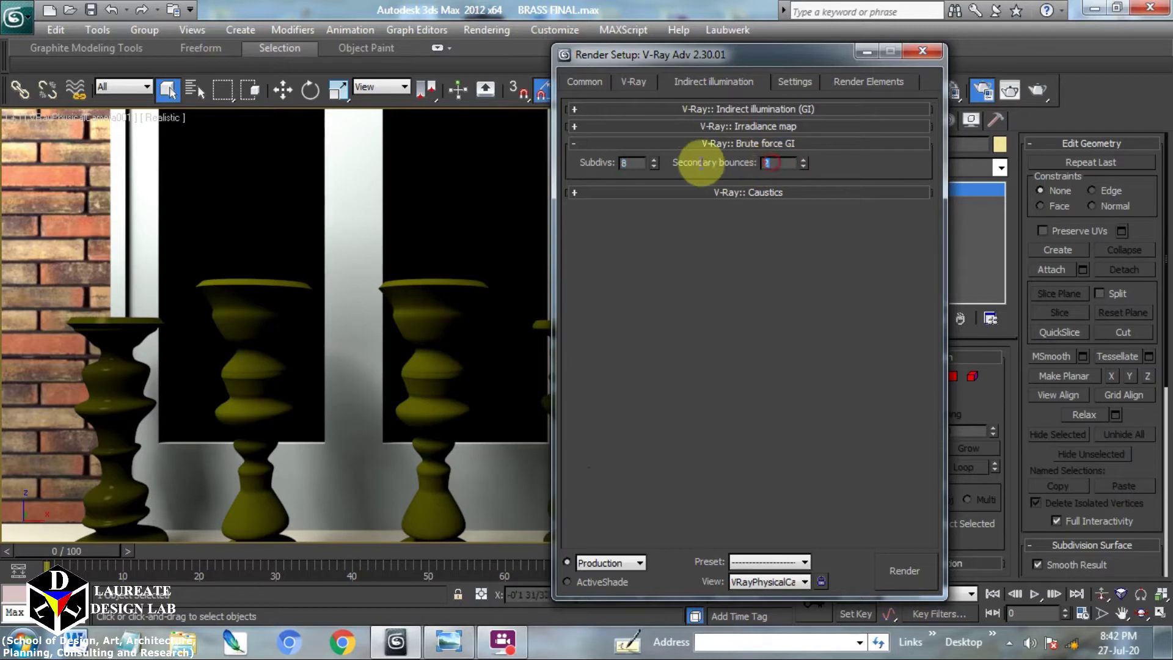
# Review the V-Ray DMC Sampler, System region division and Render Elements settings, and close the render setup
pyautogui.click(776, 83)
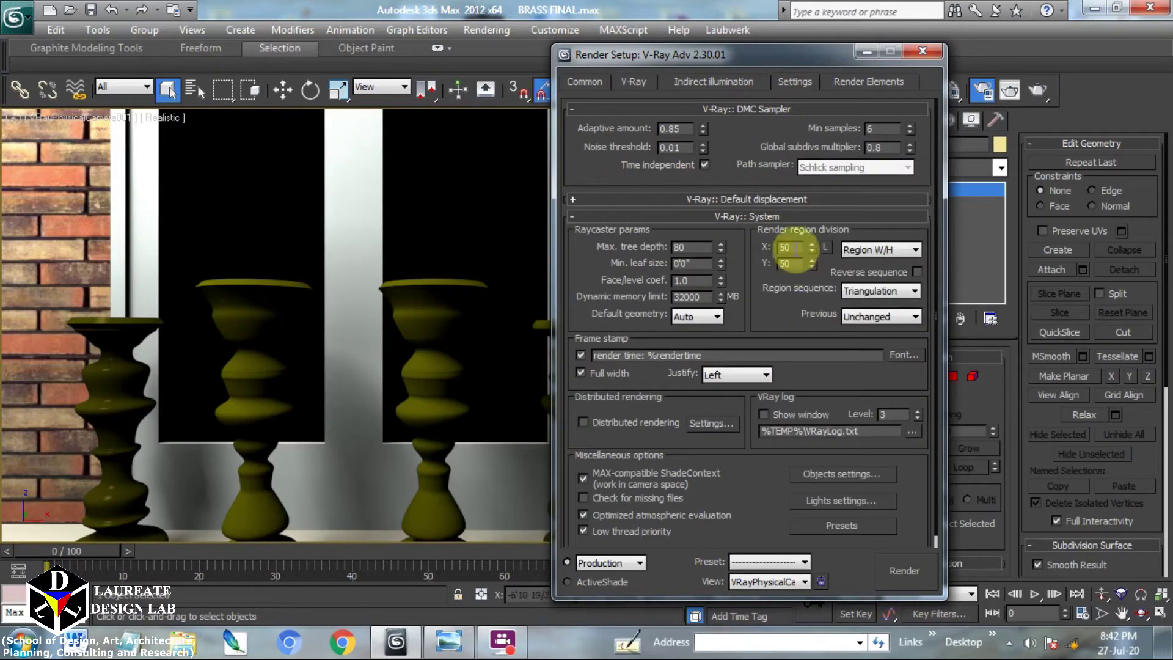
pyautogui.doubleClick(785, 263)
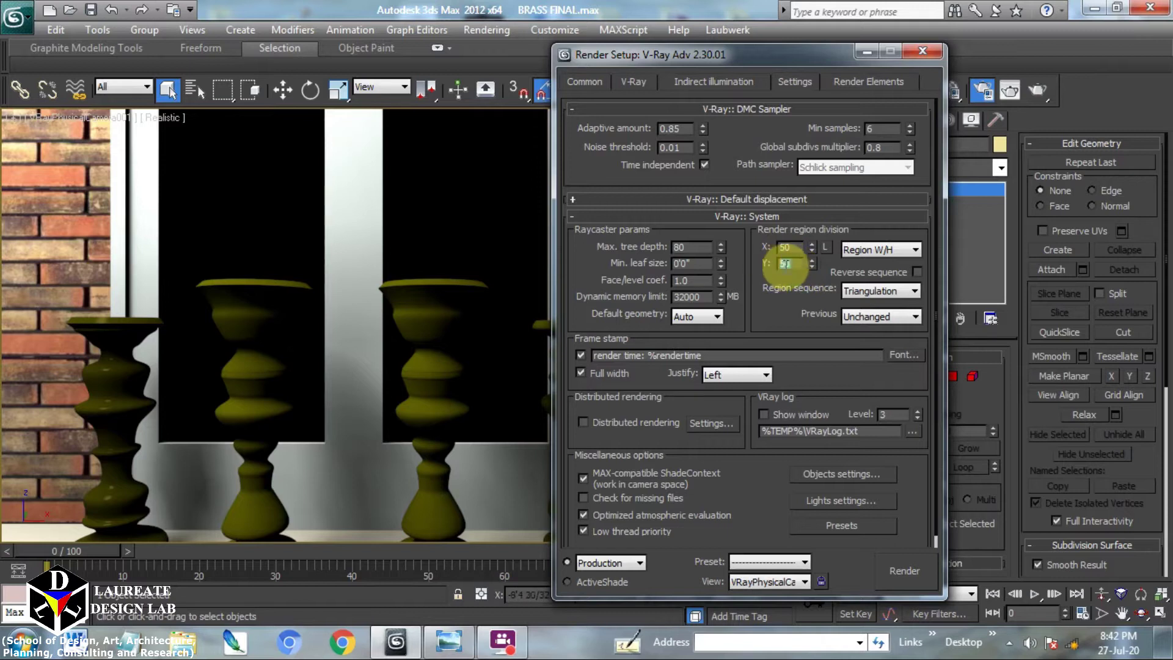
pyautogui.click(851, 82)
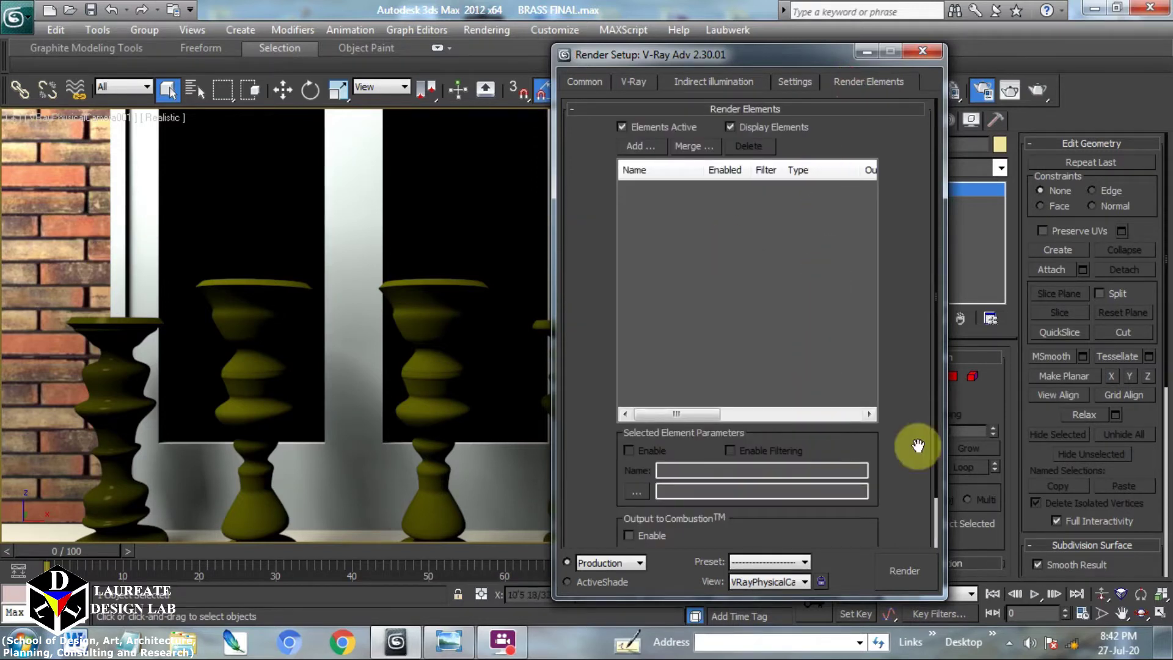
pyautogui.click(922, 51)
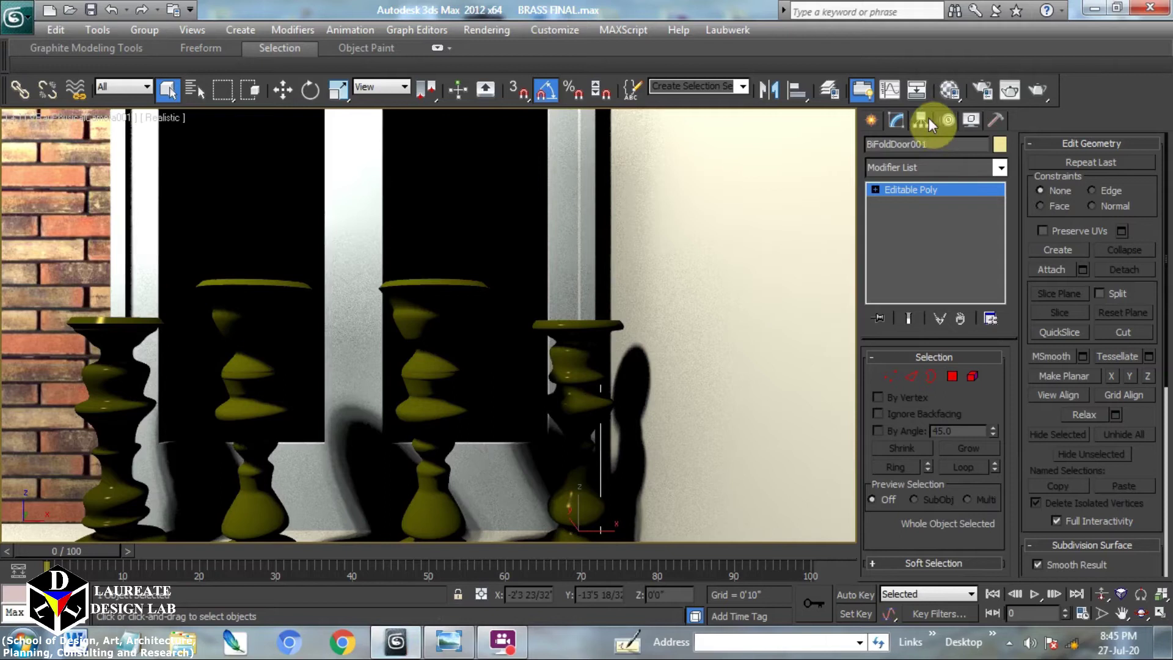
# Rename the VRayMtl in the Material #19 sample slot as BRASS
pyautogui.click(954, 92)
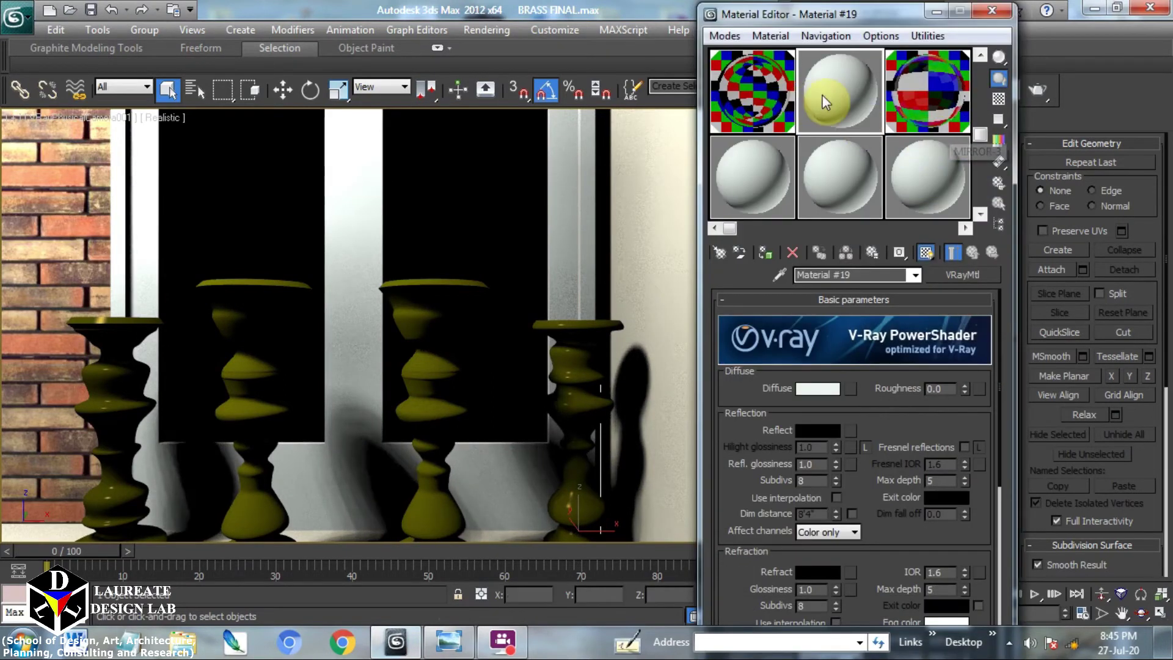
pyautogui.click(851, 275)
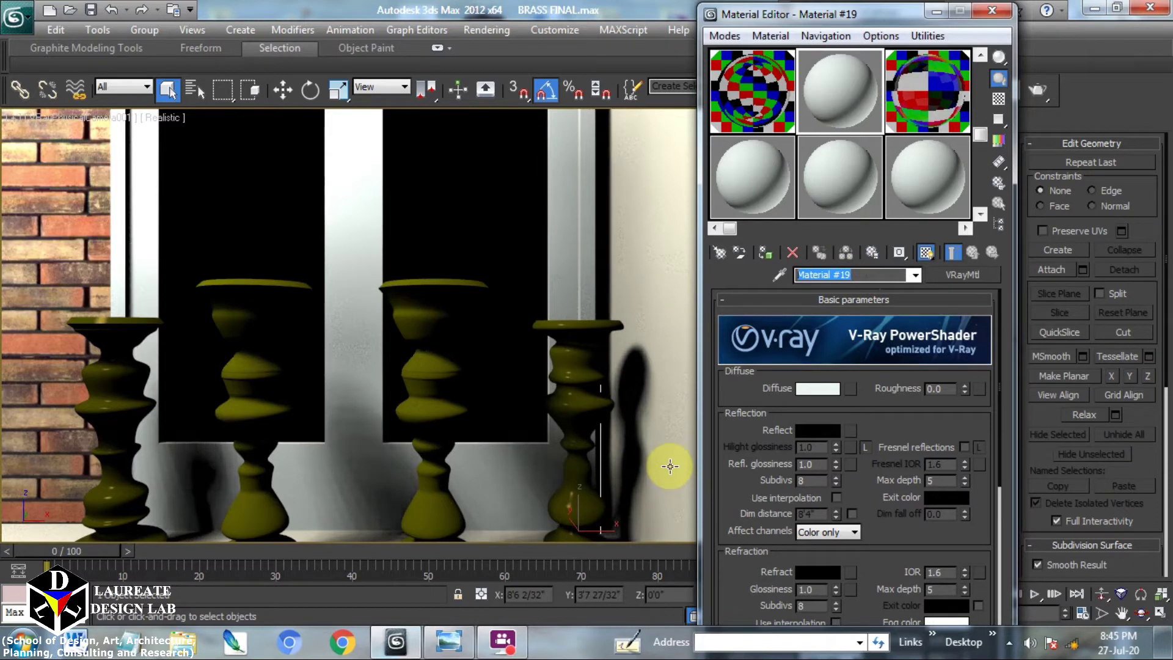
pyautogui.write('B')
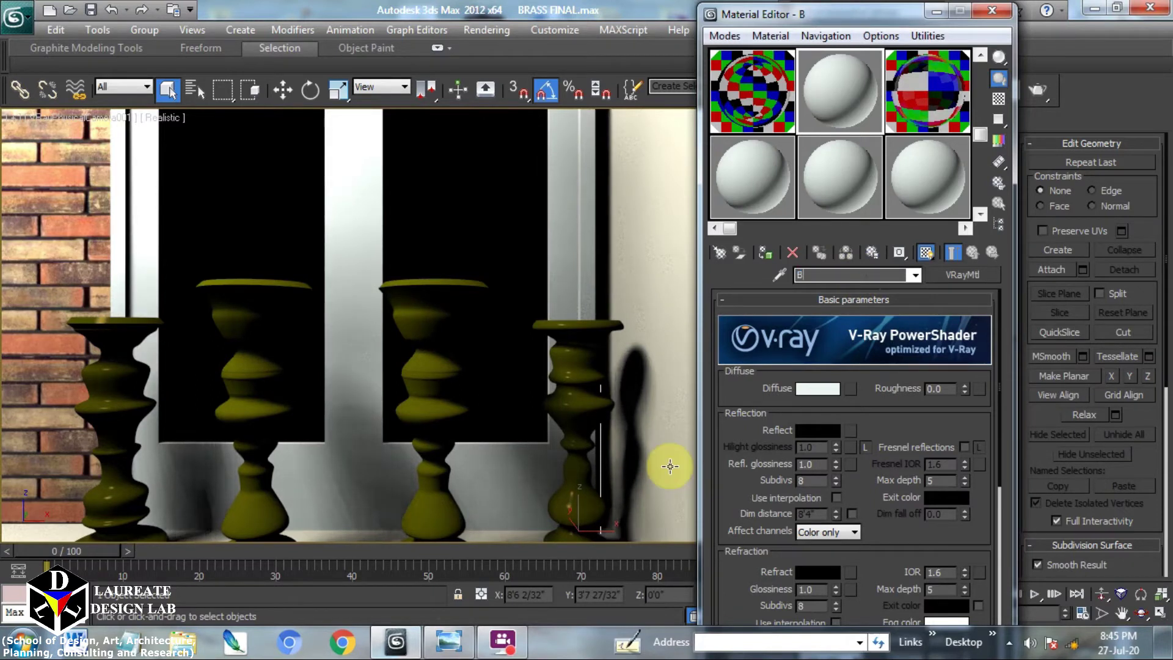
pyautogui.write('RASS')
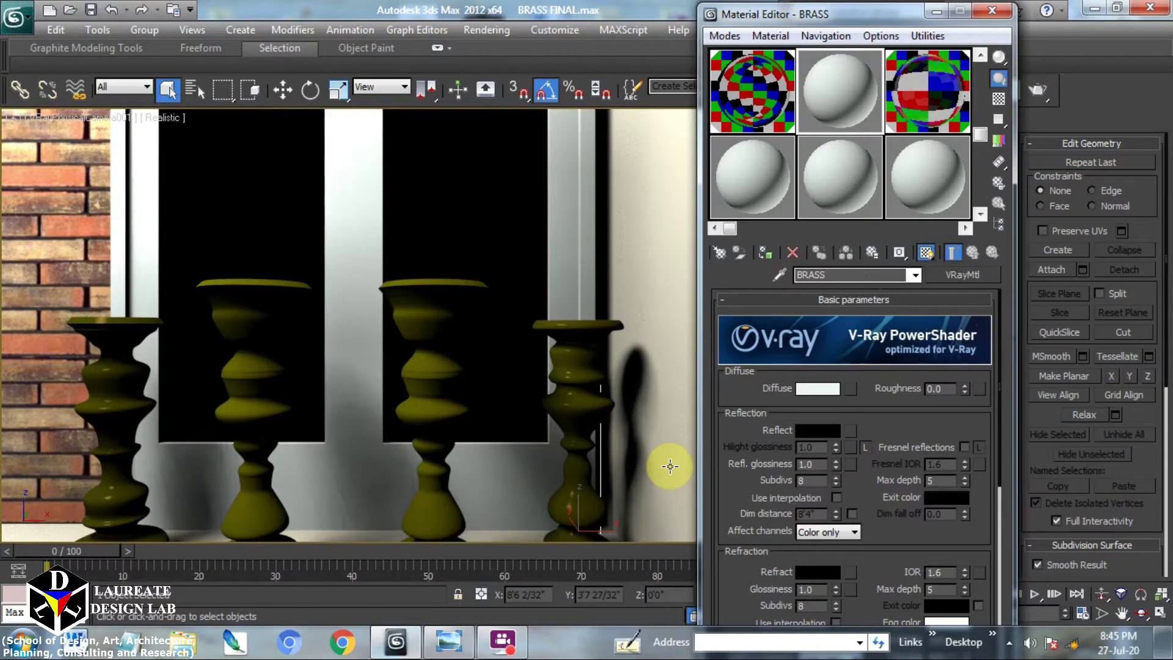
# Complete the new brass material's name as BRASS-1 and rename the first two second-row sample materials as BRASS-2 and BRASS-3
pyautogui.write('-1')
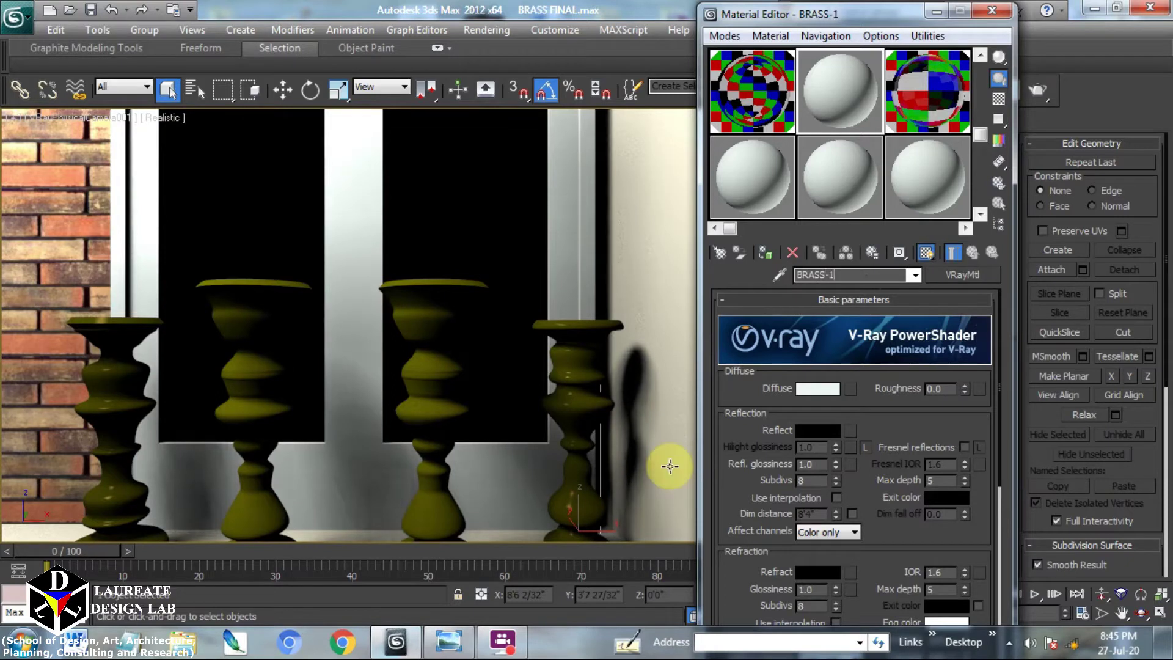
pyautogui.click(746, 189)
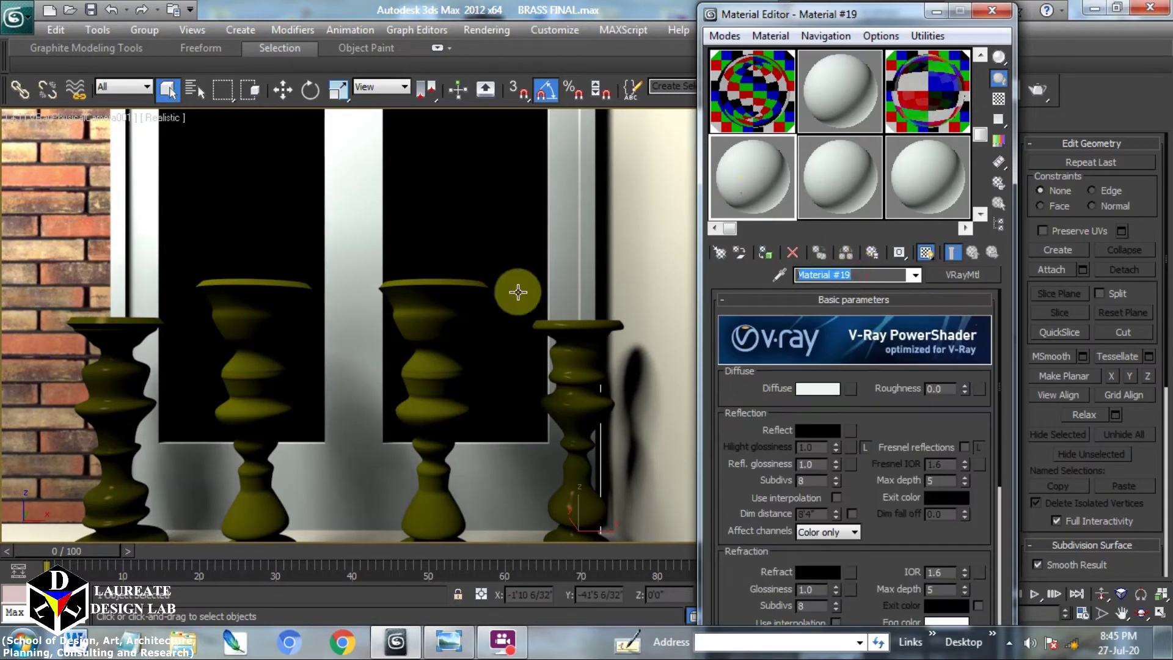
pyautogui.write('BRASS')
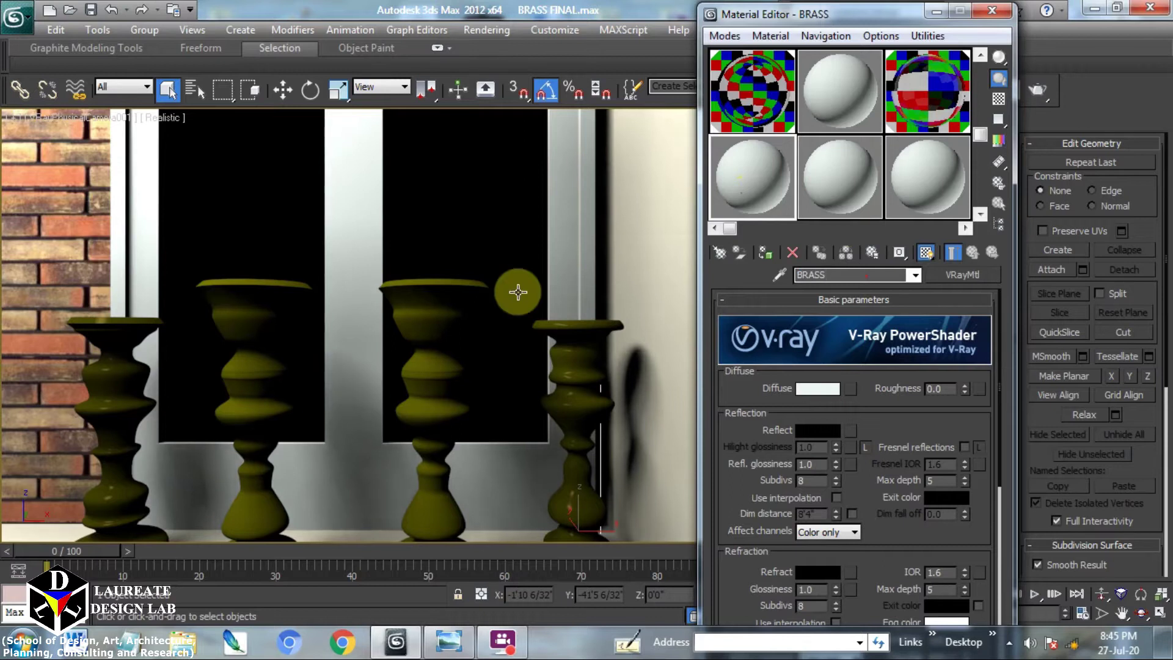
pyautogui.write('-2')
pyautogui.click(849, 186)
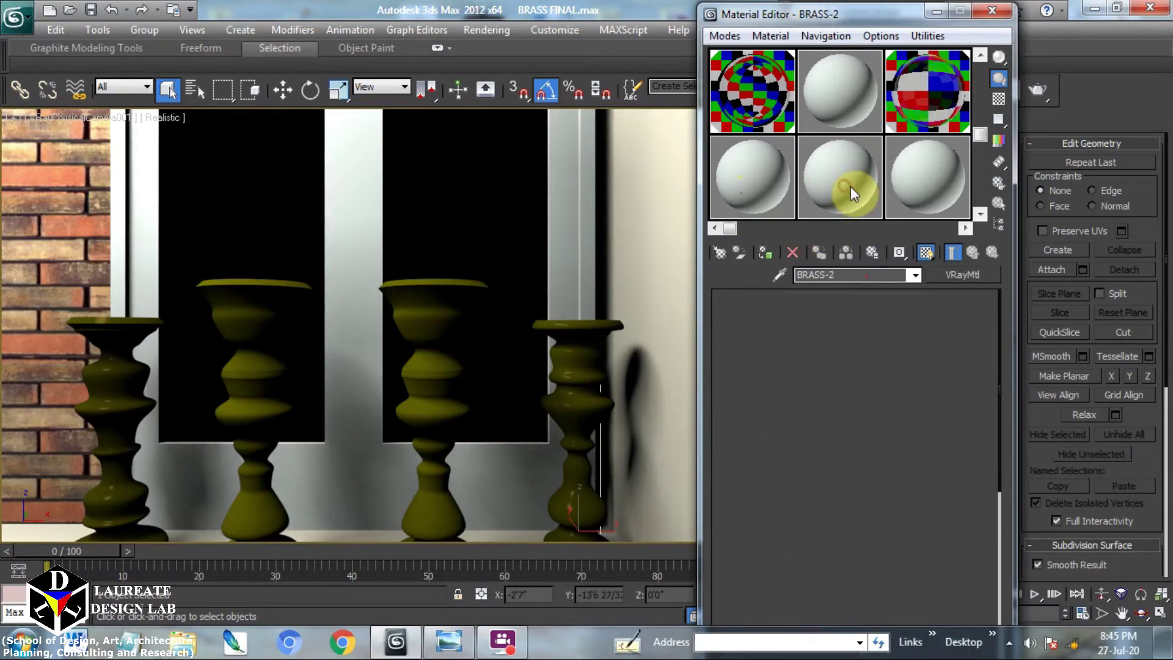
pyautogui.write('BRASS-3')
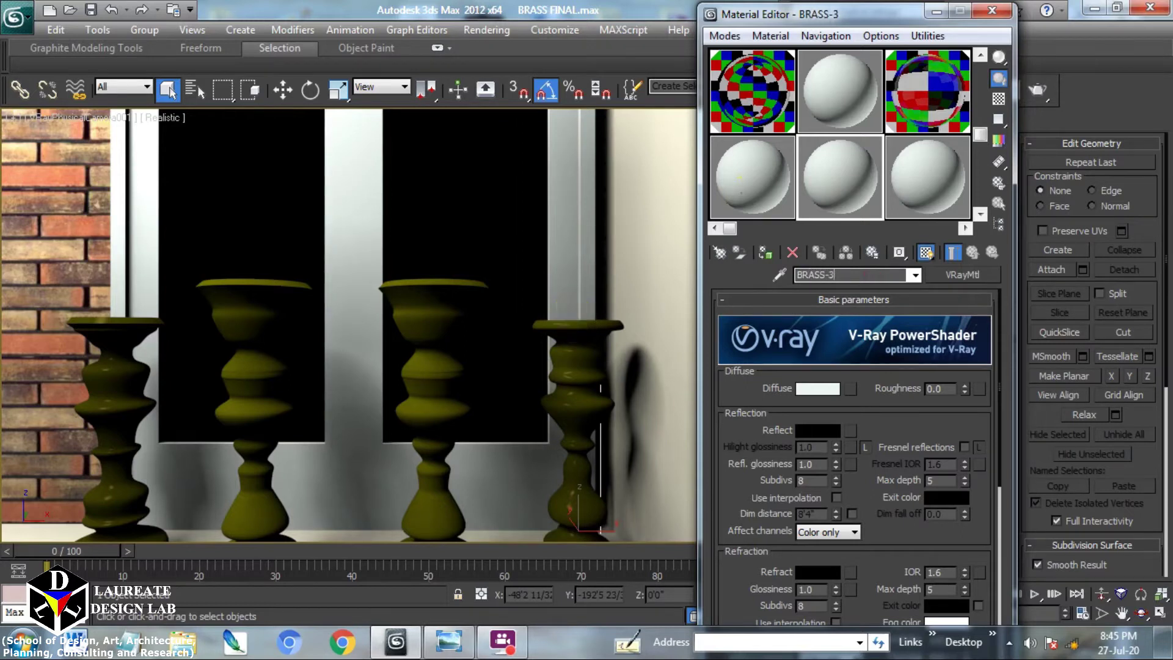
# Rename Material #19 in the third sample of the second row as a numbered BRASS material
pyautogui.click(956, 176)
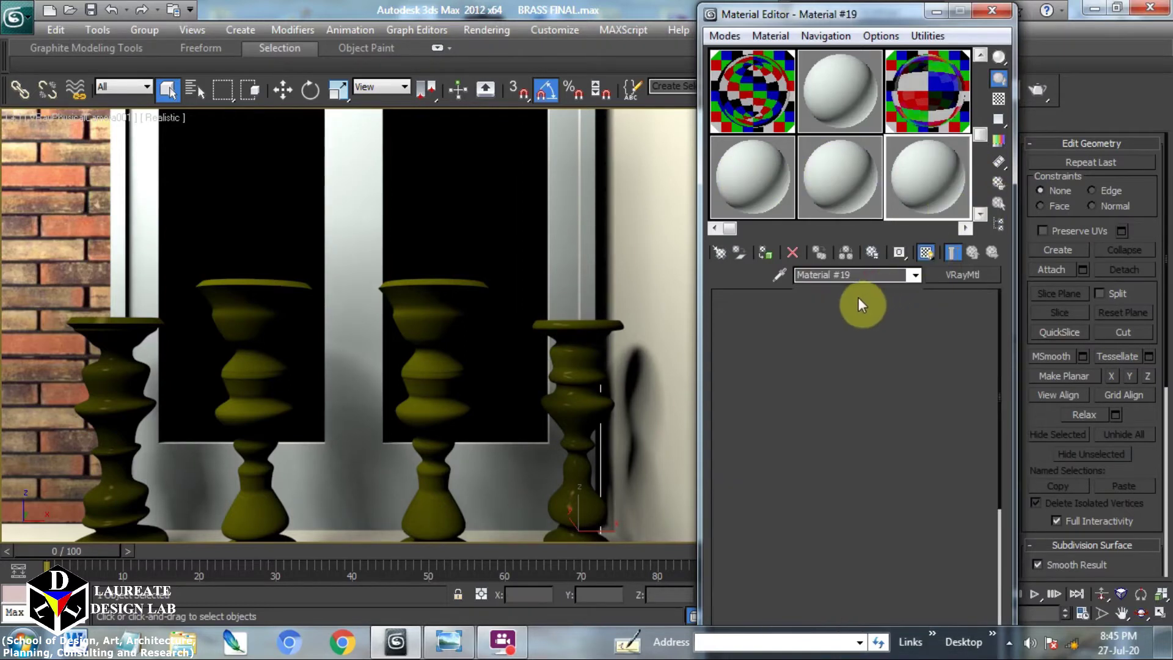
pyautogui.moveTo(855, 276); pyautogui.dragTo(626, 294)
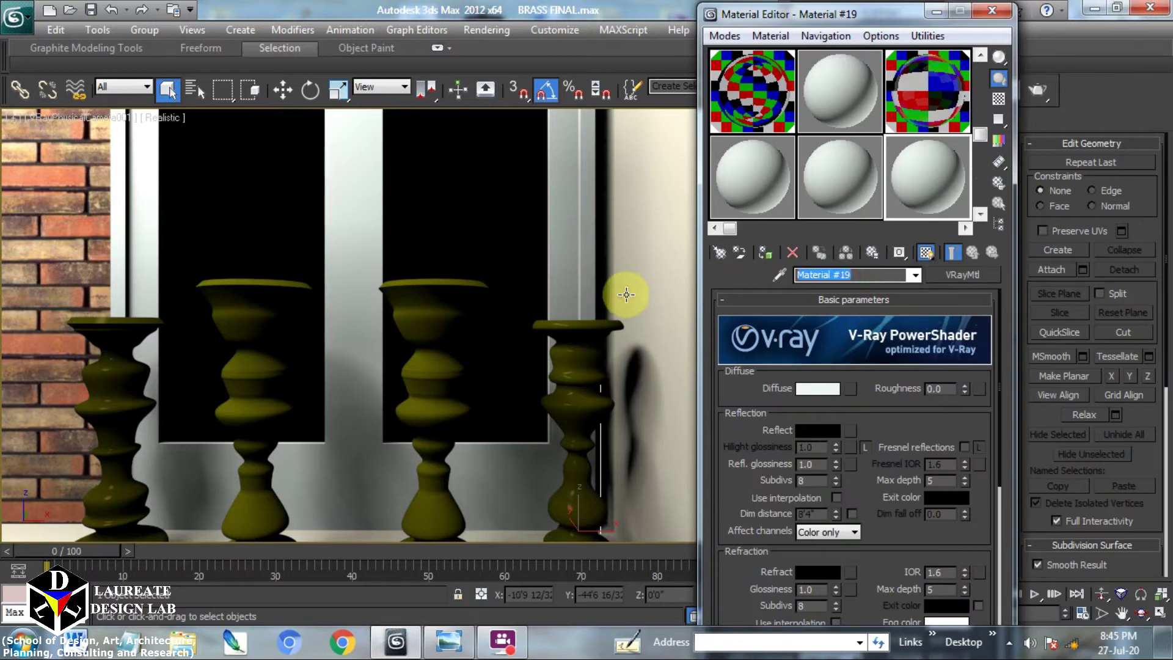
pyautogui.write('BRASS')
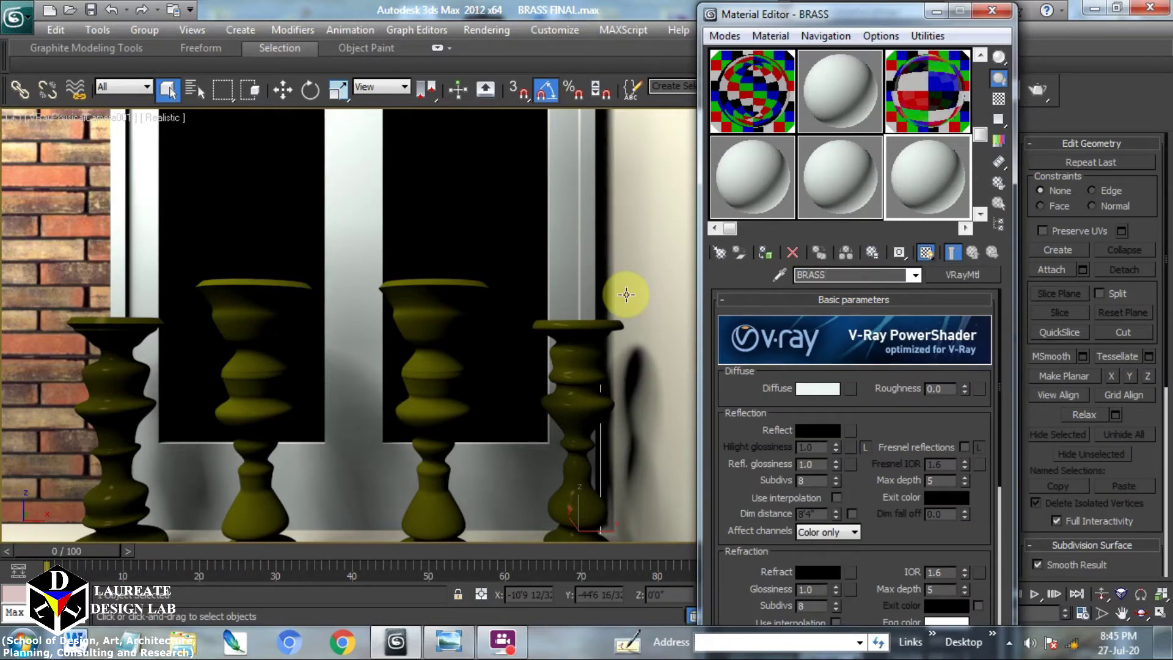
pyautogui.write('-1')
# Check the Type-I values in the BRASS THUMBNAIL reference image and set the BRASS-1 diffuse colour to RGB 9, 9, 0
pyautogui.click(865, 103)
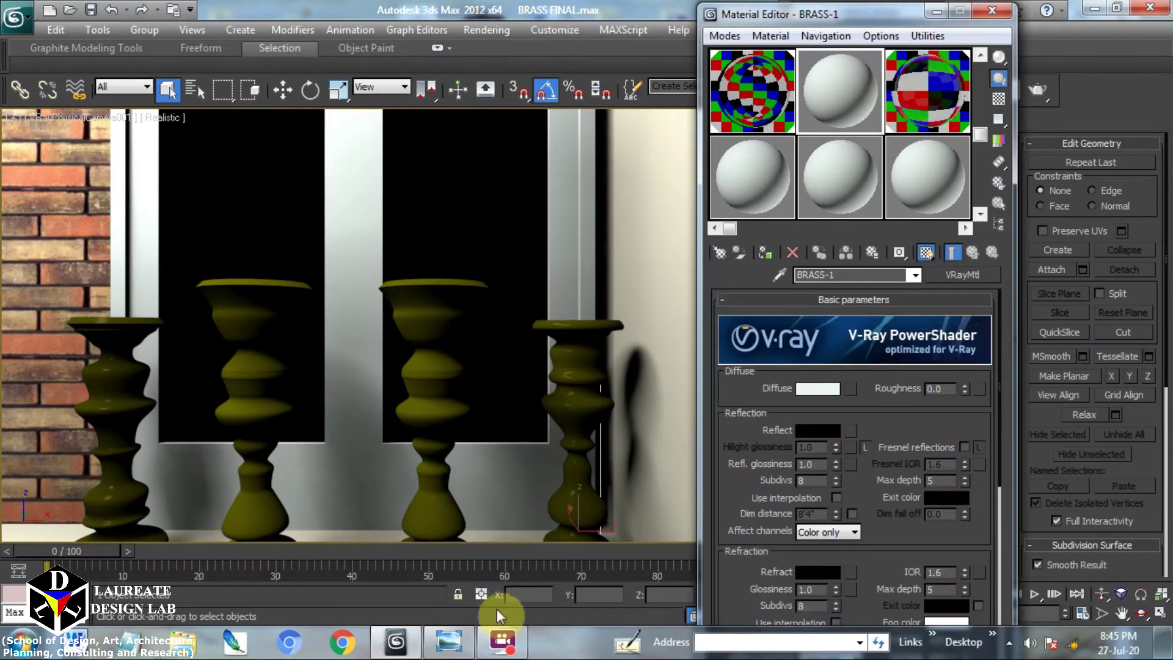
pyautogui.click(449, 642)
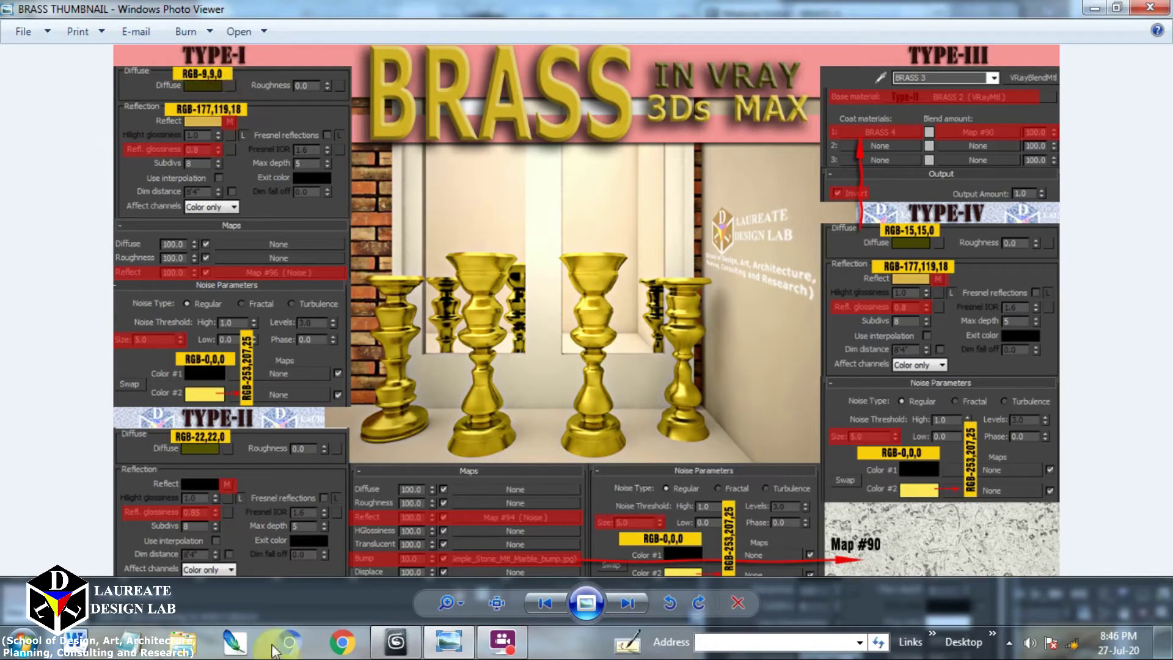
pyautogui.click(449, 641)
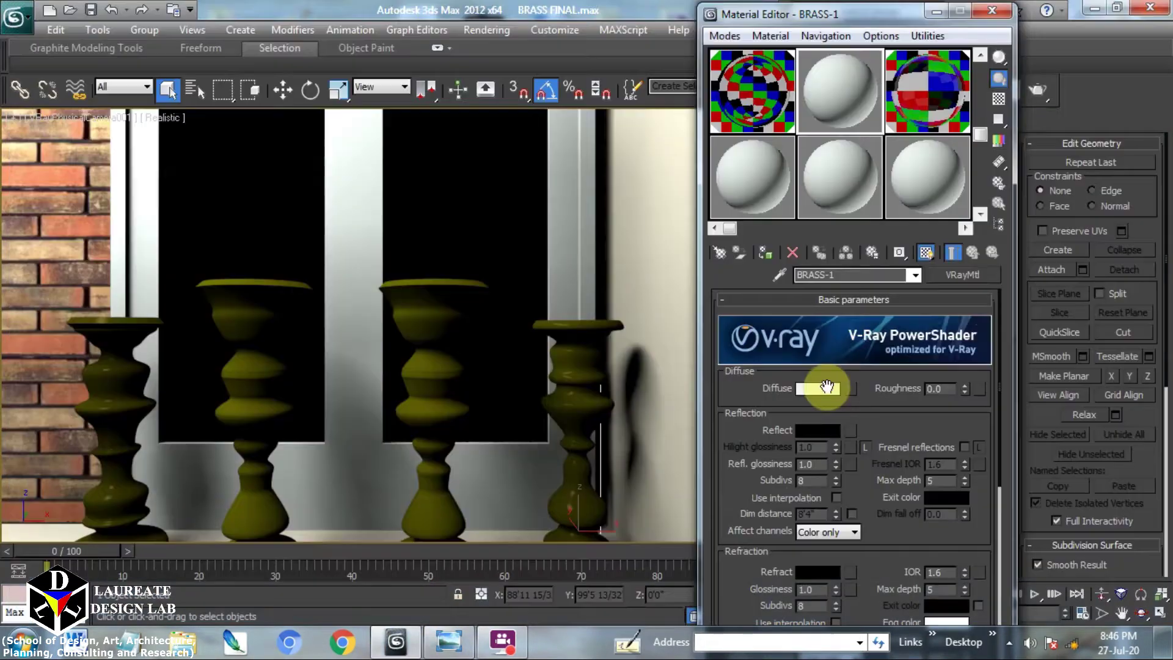
pyautogui.click(820, 389)
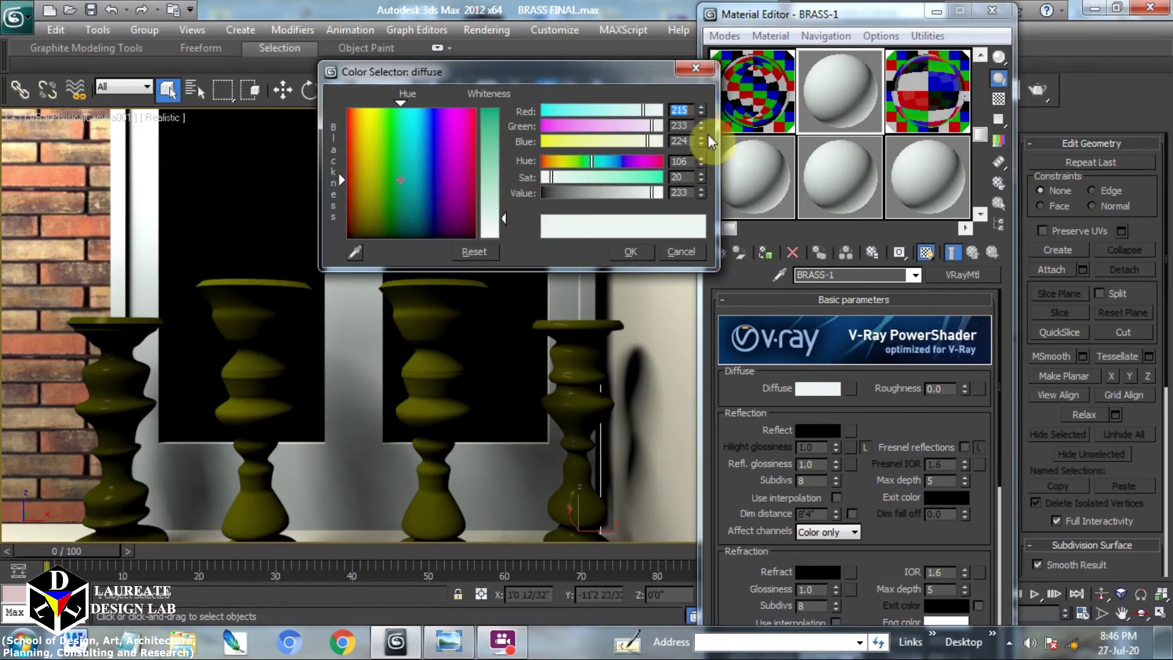
pyautogui.write('9')
pyautogui.press('Tab')
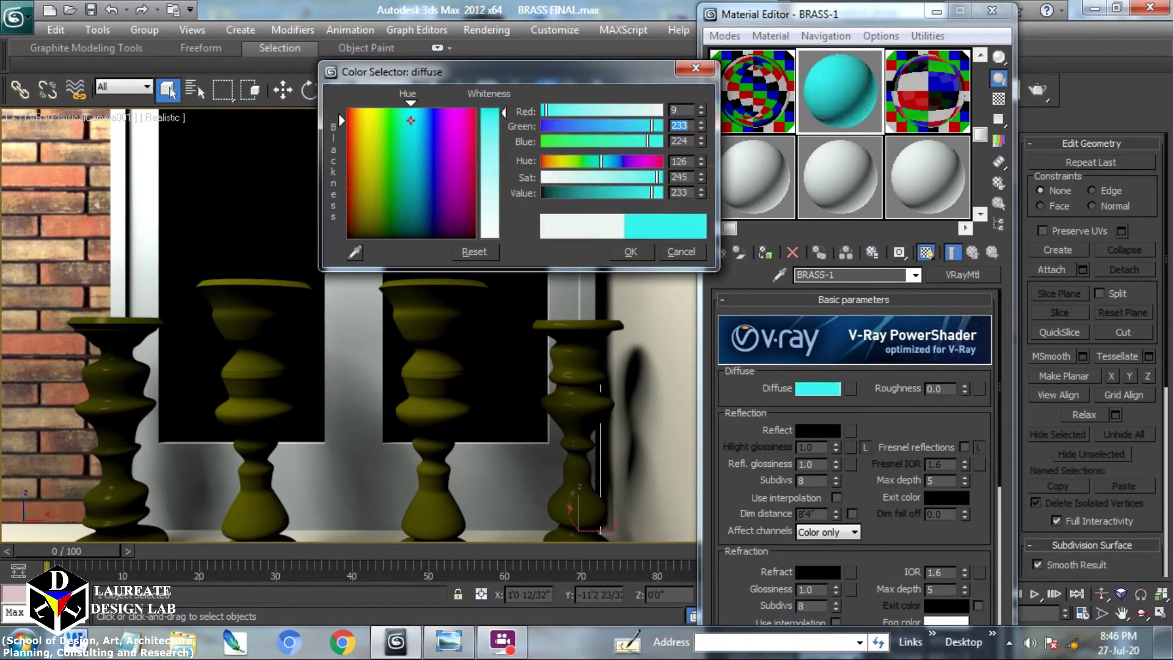
pyautogui.write('9')
pyautogui.press('Tab')
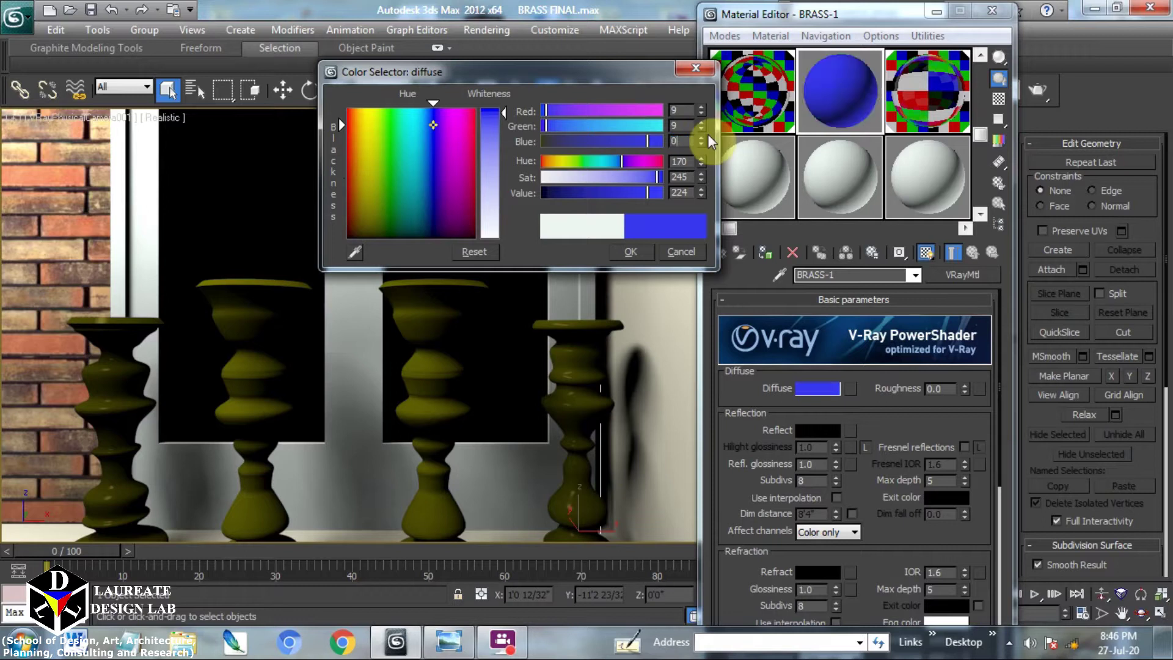
pyautogui.click(635, 252)
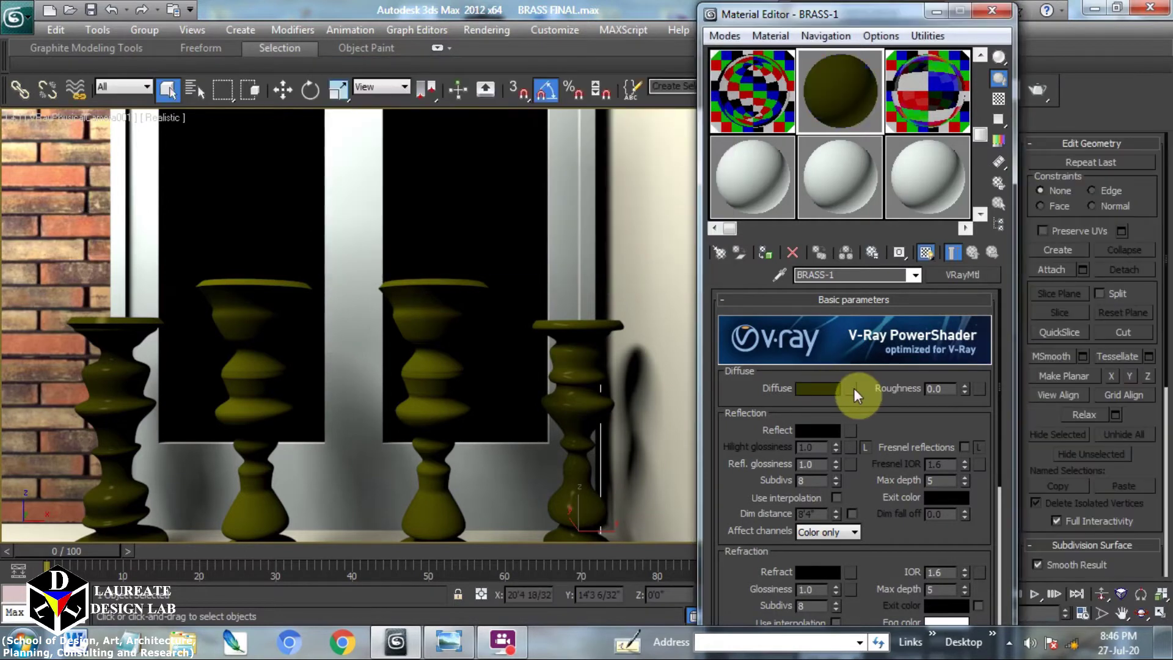
# Show the checkered background behind the BRASS-1 sample and set its reflection colour to RGB 177, 119, 18, consulting the reference image
pyautogui.click(1001, 99)
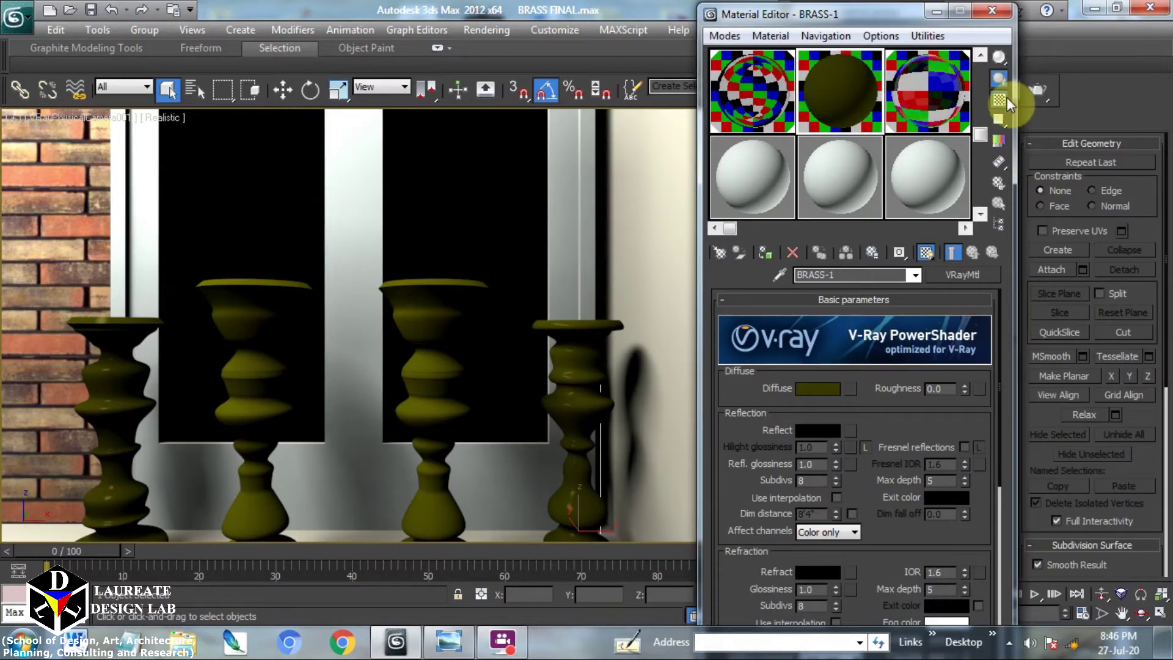
pyautogui.click(449, 641)
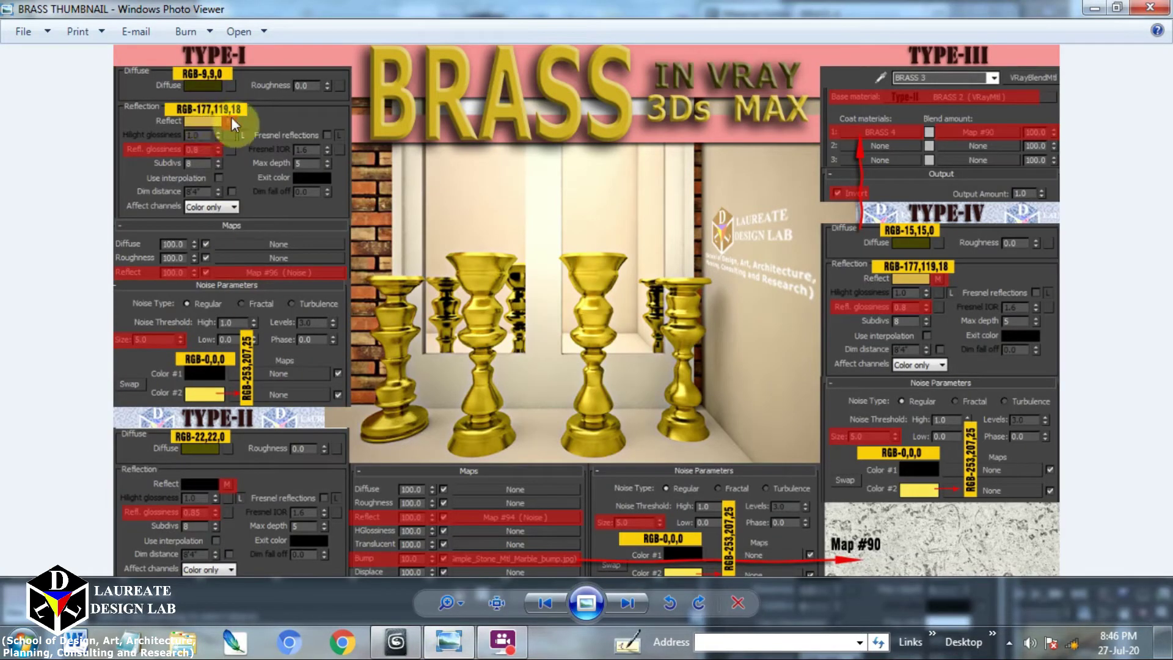
pyautogui.click(449, 641)
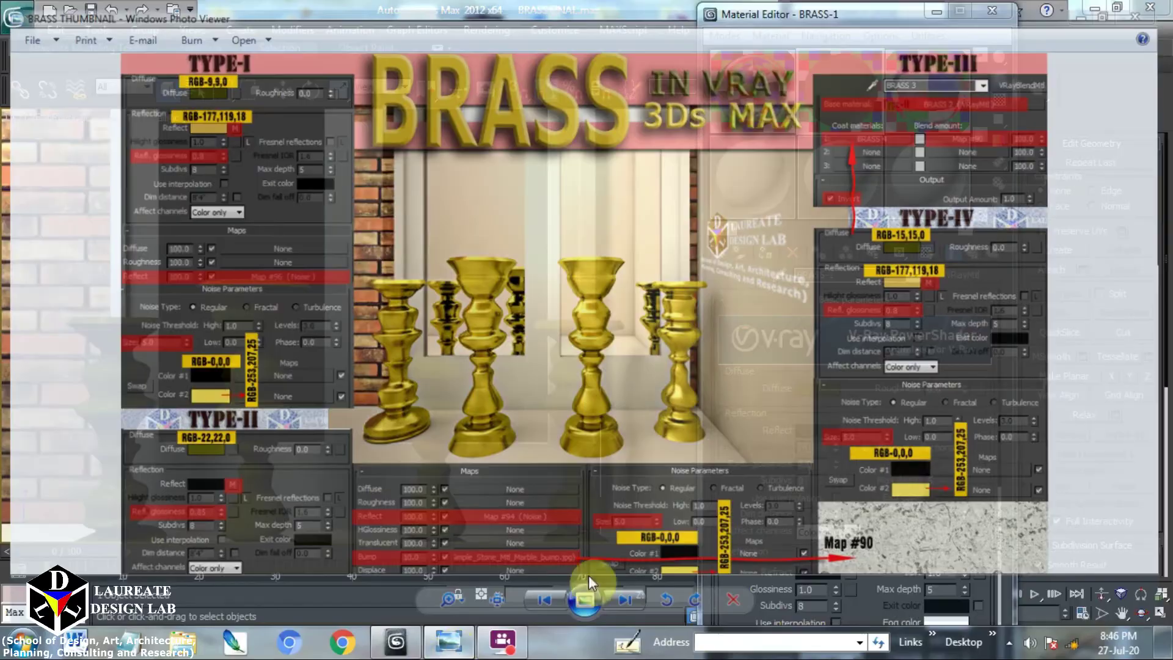
pyautogui.click(822, 431)
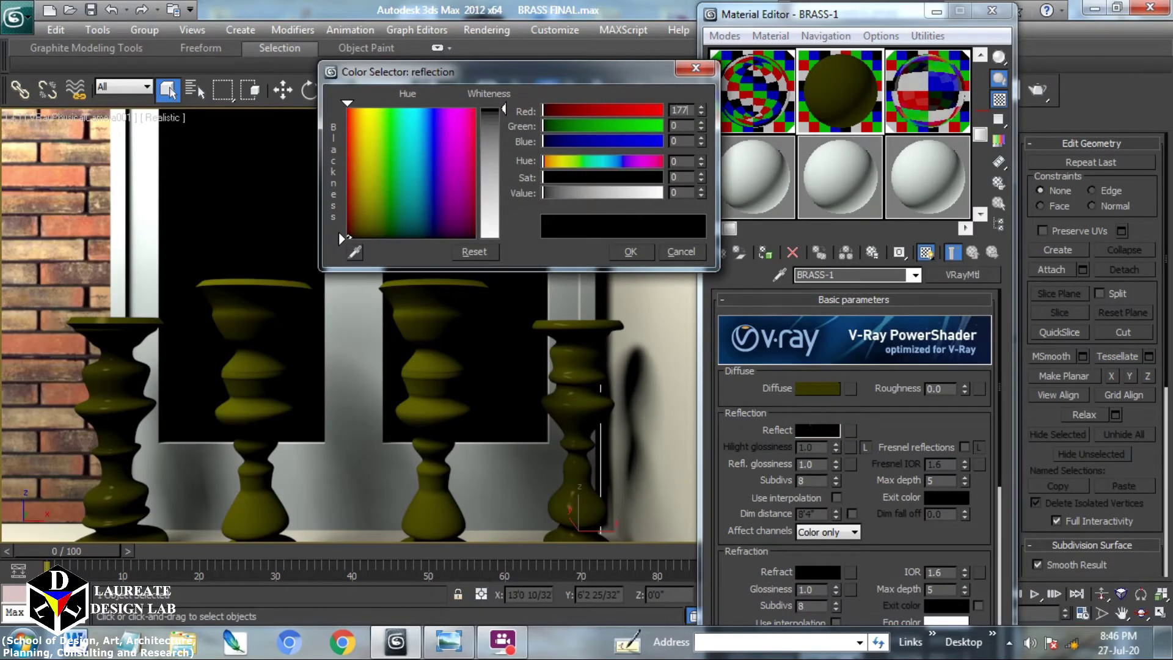
pyautogui.write('177')
pyautogui.press('Tab')
pyautogui.write('1')
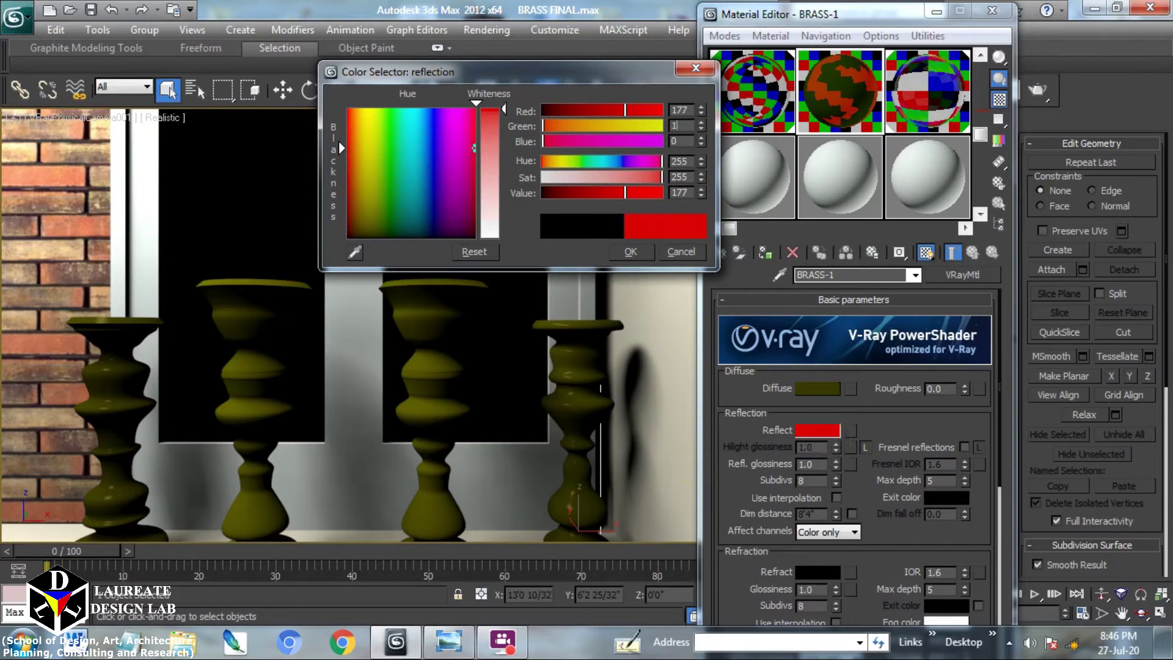
pyautogui.write('19')
pyautogui.press('Tab')
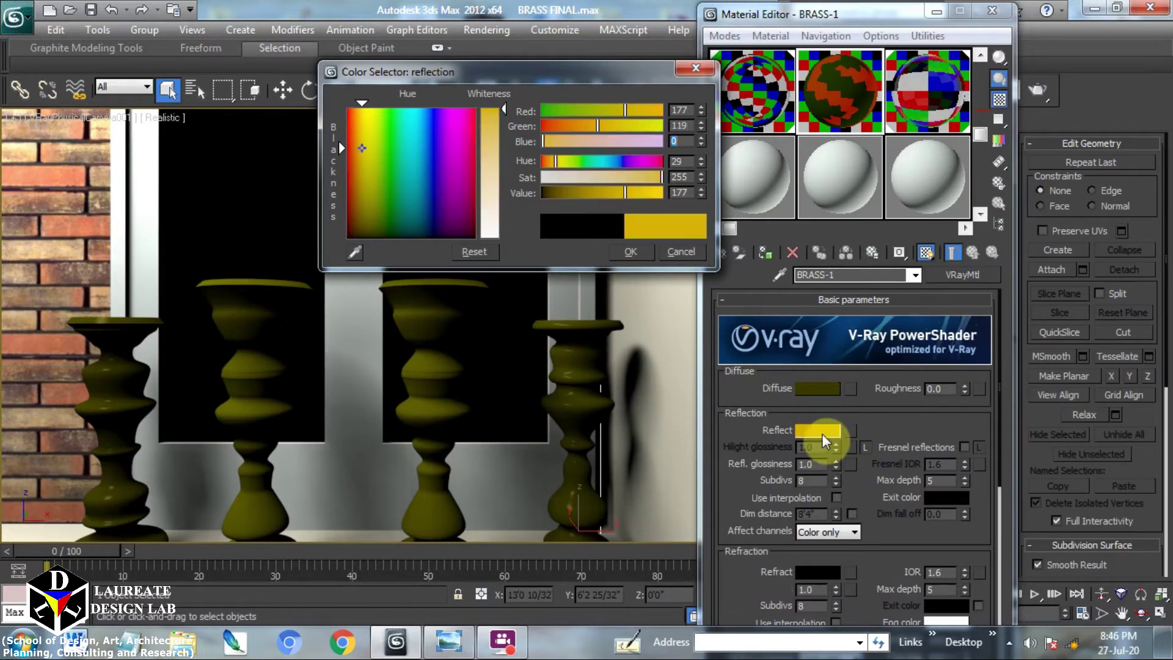
pyautogui.write('18')
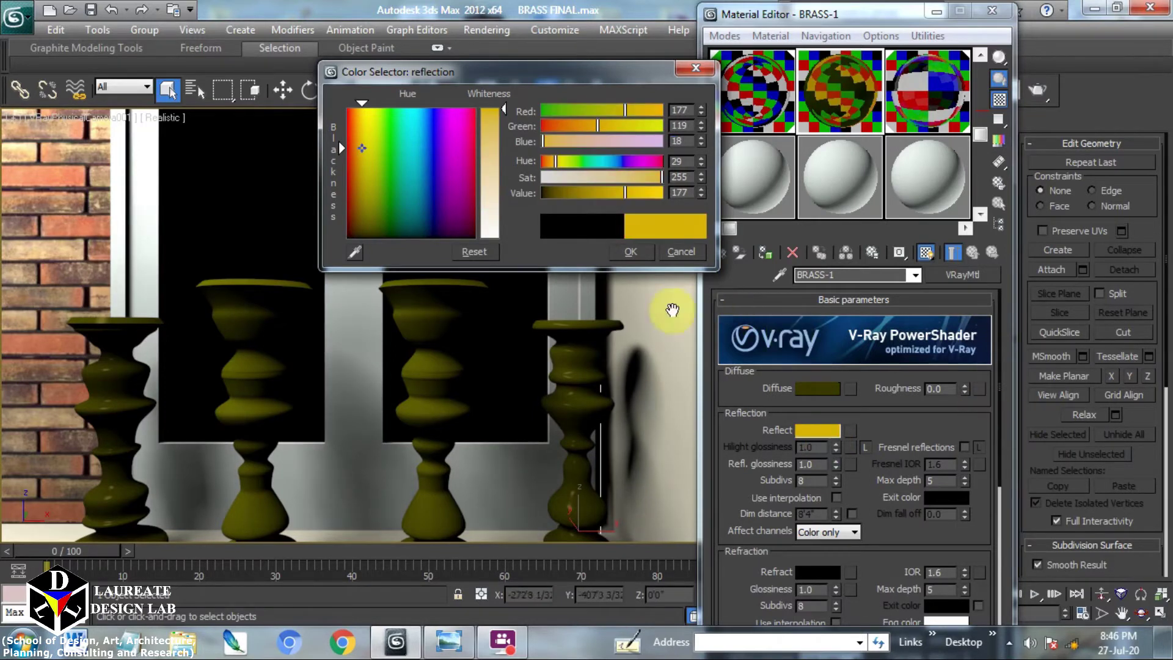
pyautogui.click(641, 251)
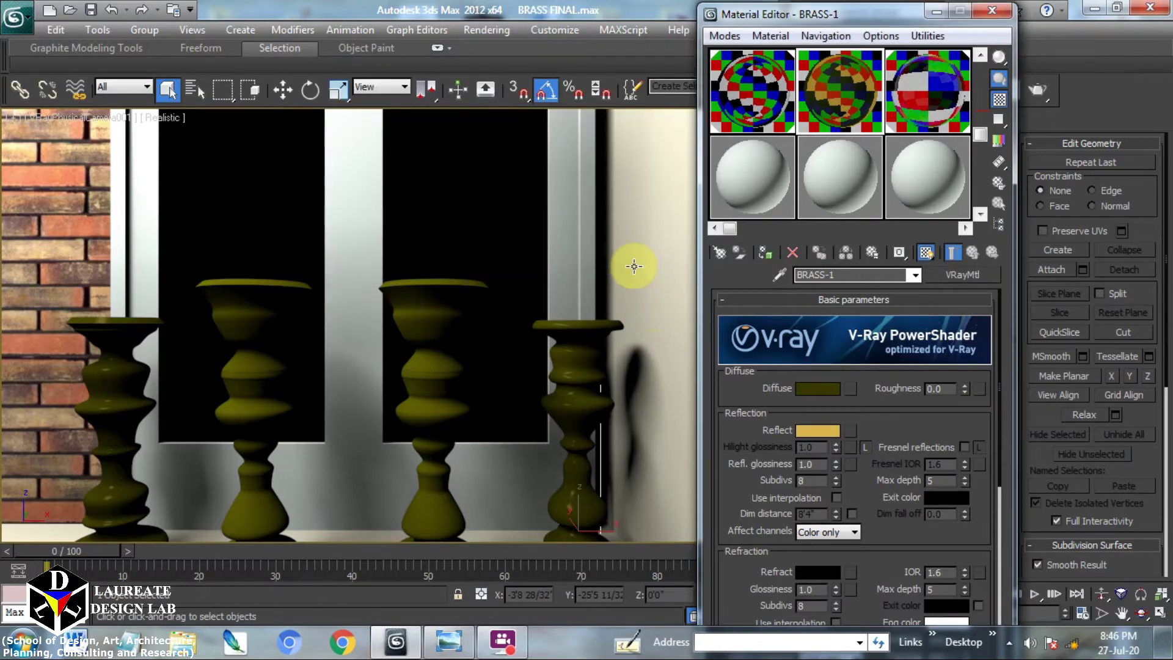
# Consult the reference image and set the reflection glossiness of BRASS-1 to 0.85
pyautogui.click(453, 644)
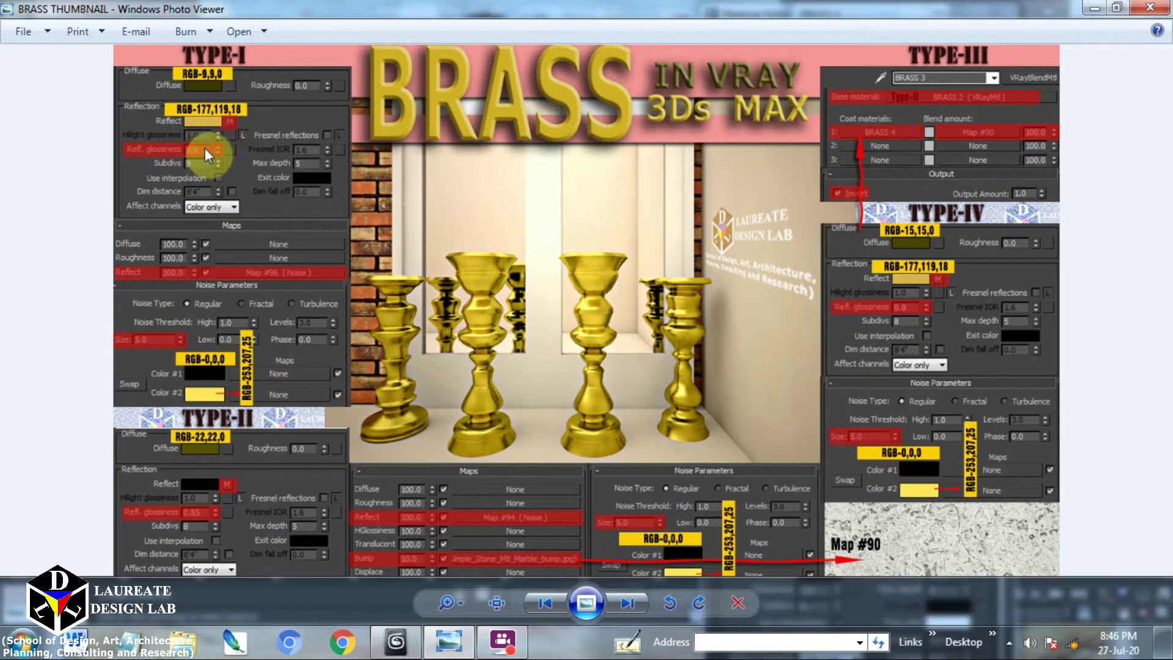
pyautogui.click(449, 641)
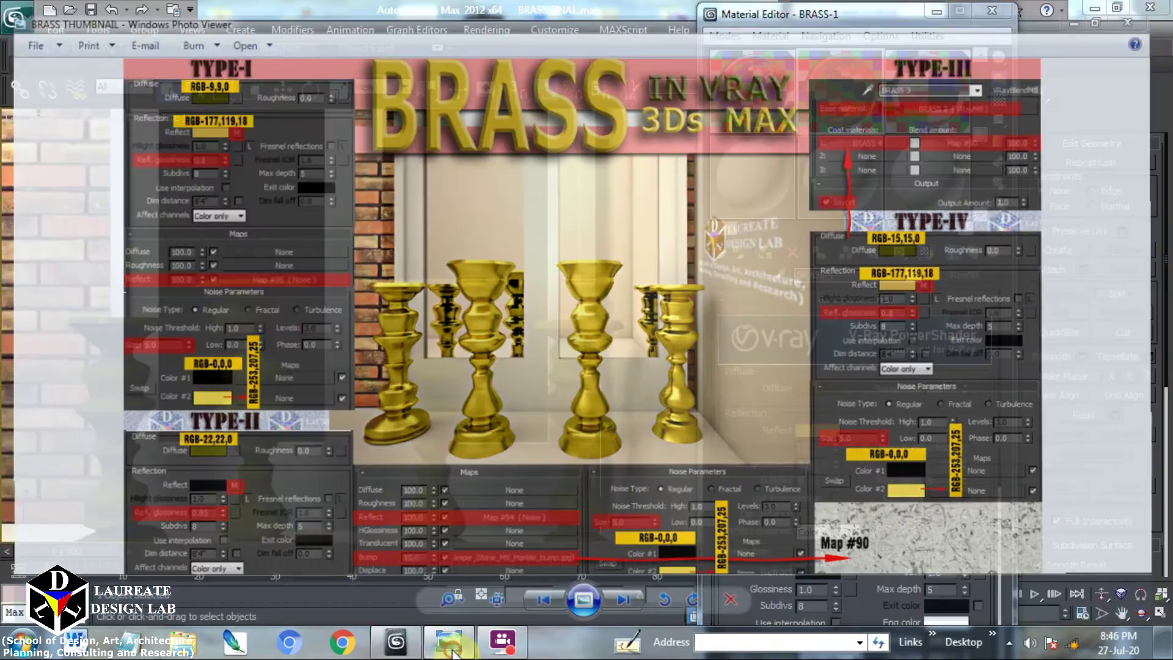
pyautogui.moveTo(819, 466); pyautogui.dragTo(658, 507)
pyautogui.write('.85')
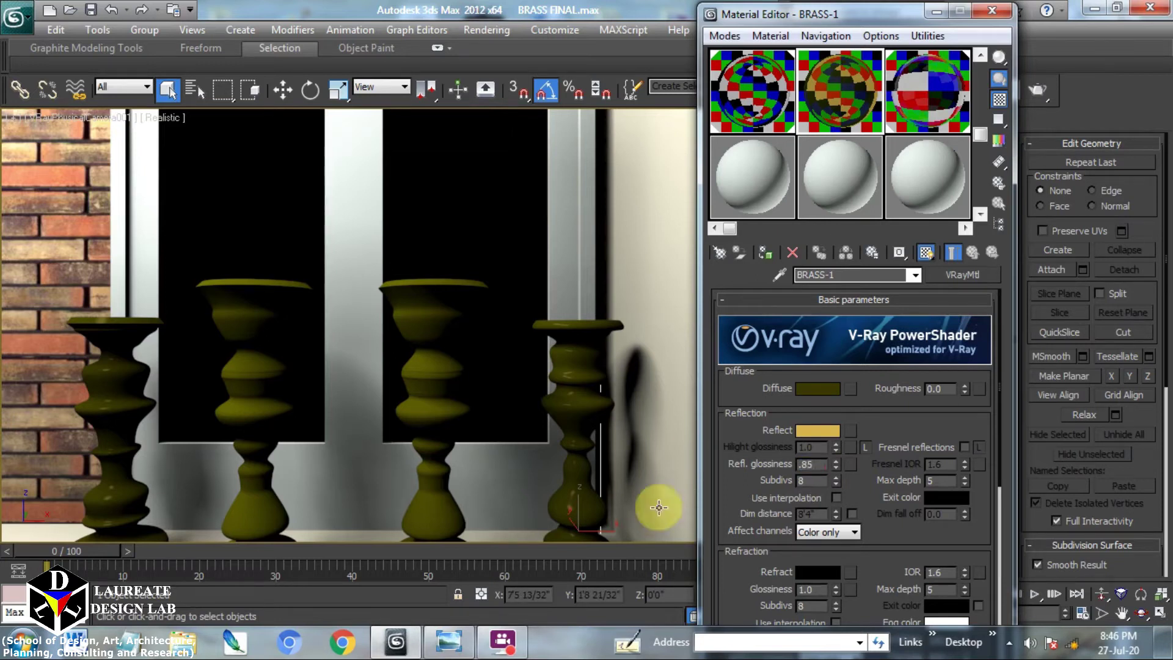
pyautogui.press('Return')
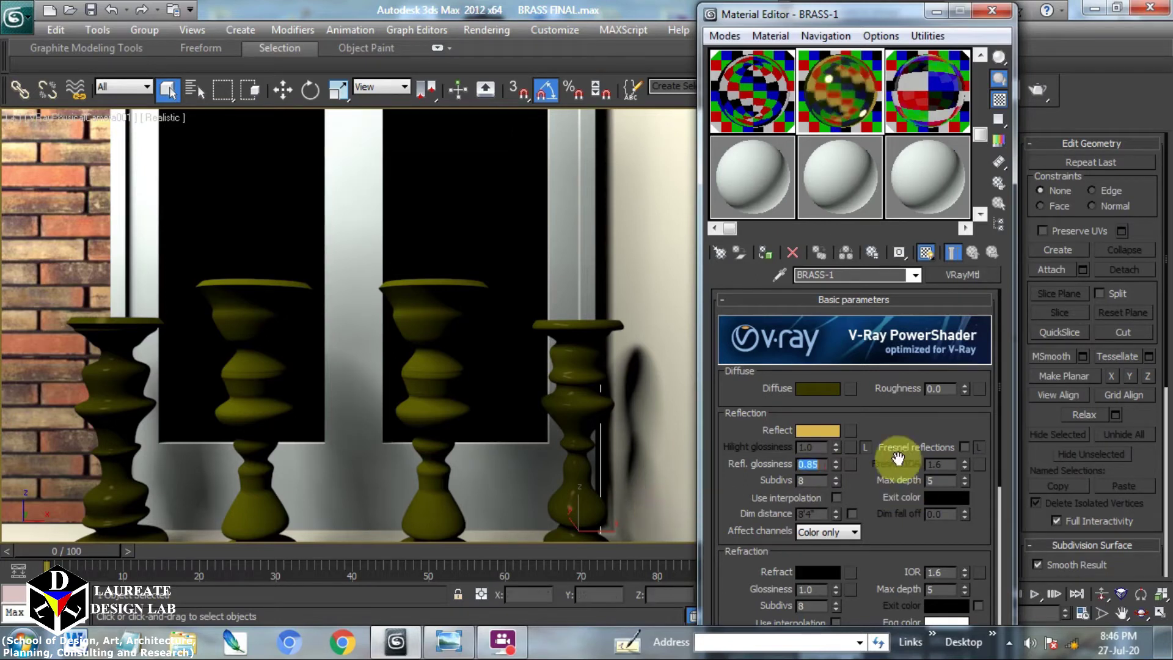
# Assign a Noise map to the reflection of BRASS-1 and compare it with the reference image
pyautogui.click(851, 431)
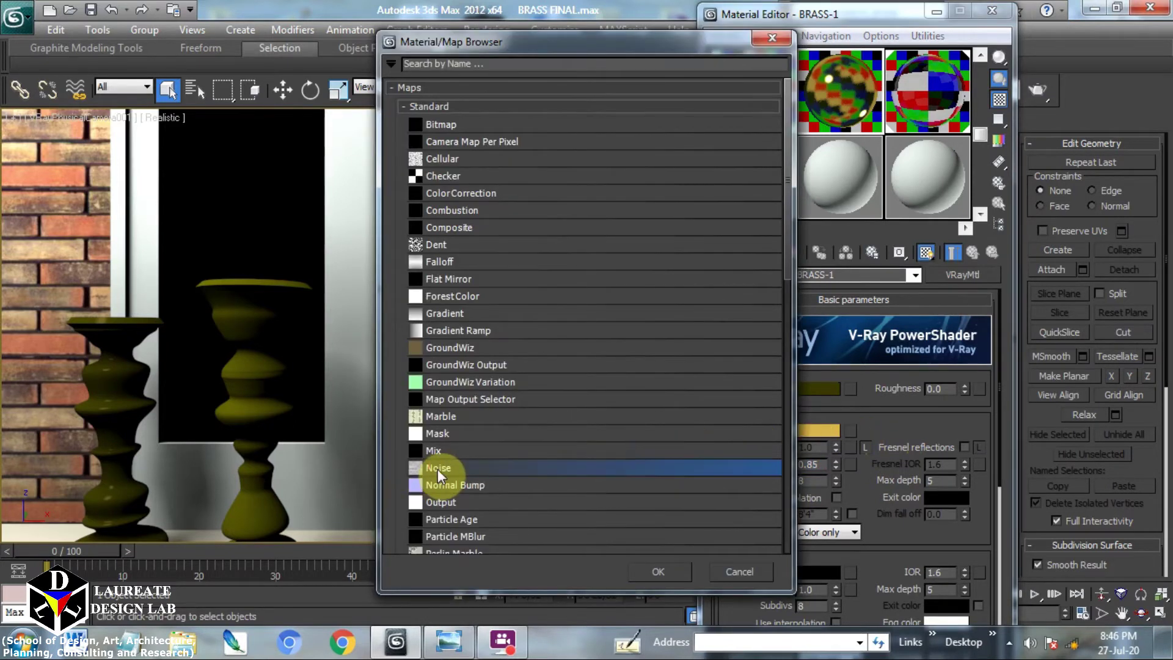
pyautogui.doubleClick(437, 468)
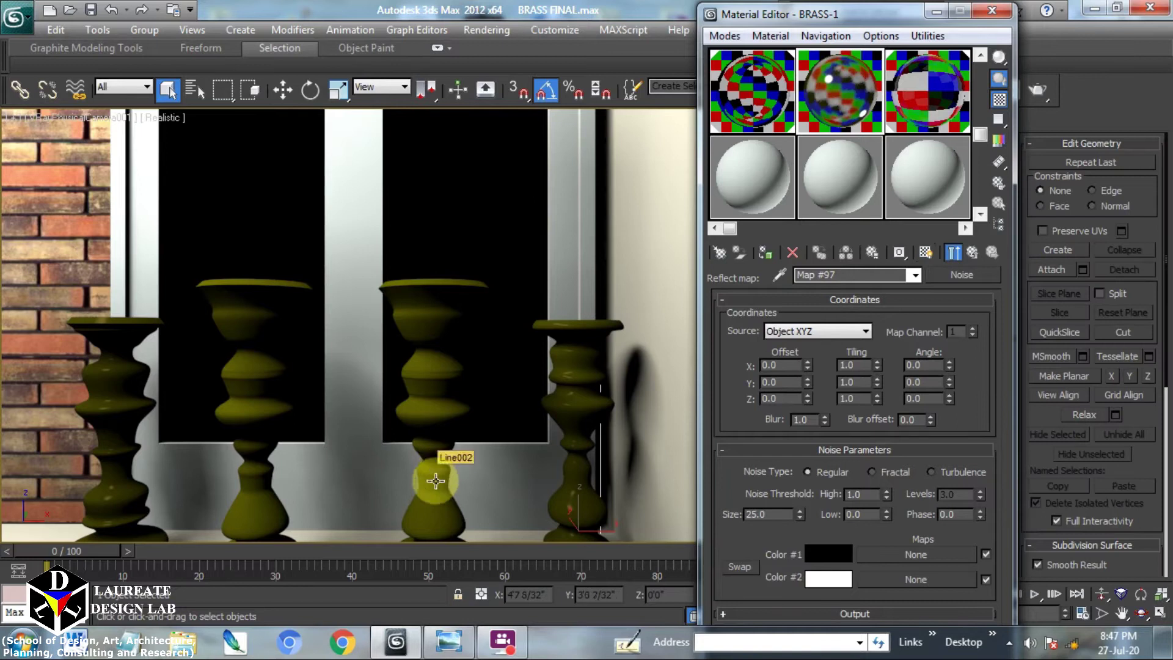
pyautogui.click(447, 645)
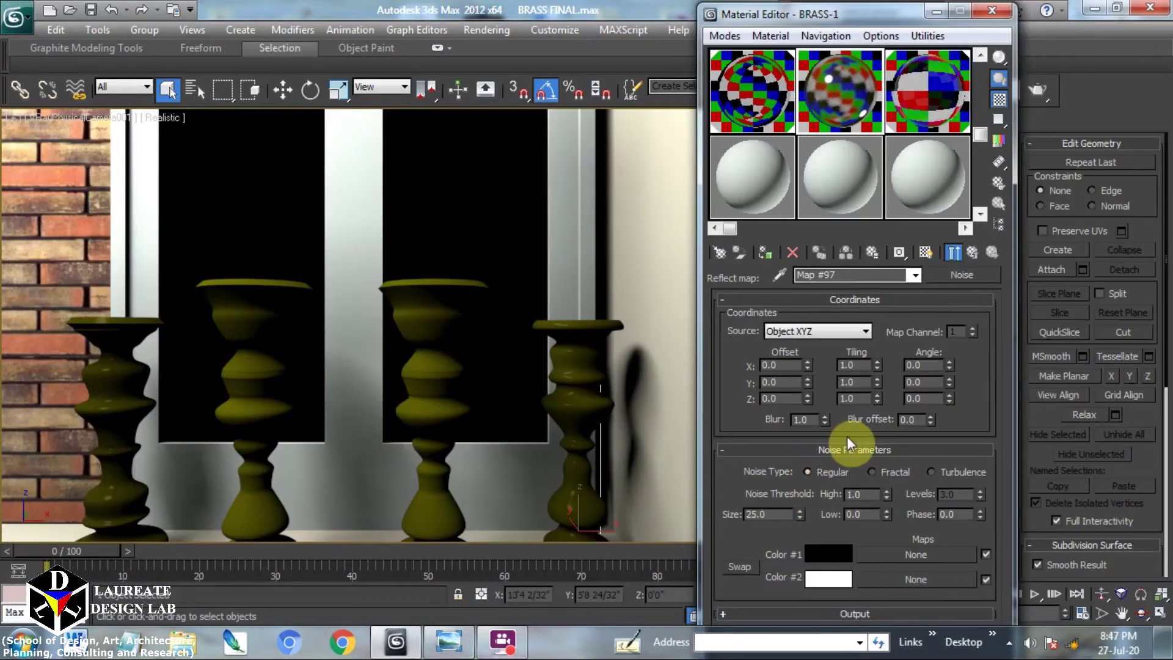
# Reopen BRASS-1's reflection Noise map, check the Type-I values in the reference image, set the noise size to 5 and accept black for Color #1
pyautogui.click(973, 251)
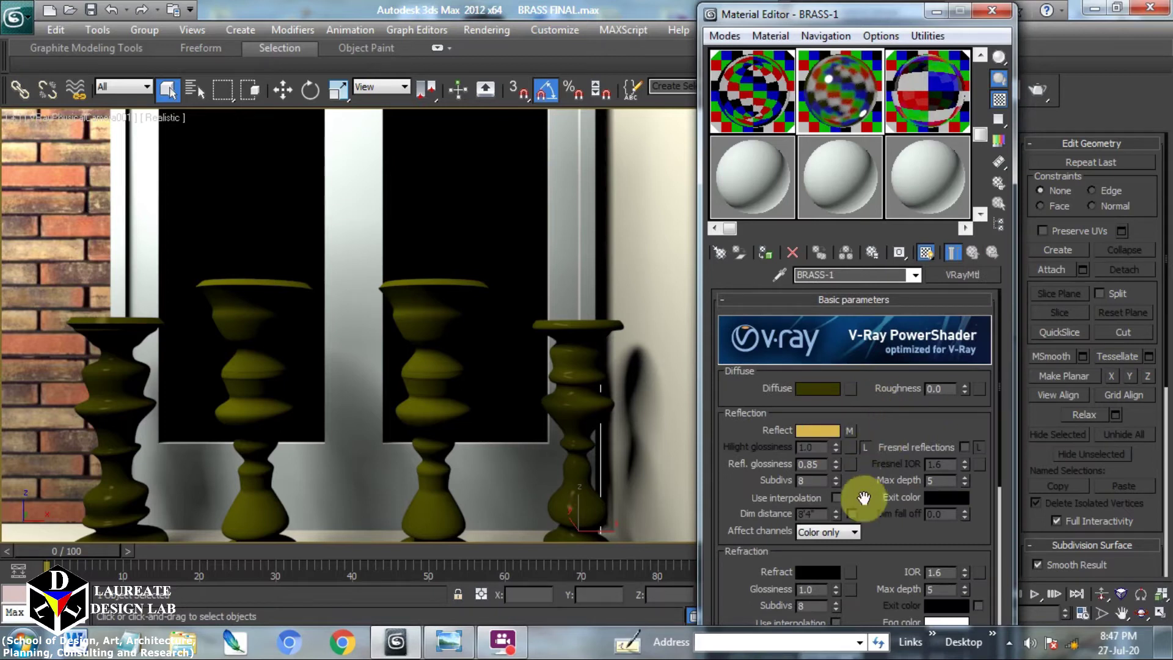
pyautogui.scroll(-5, 863, 498)
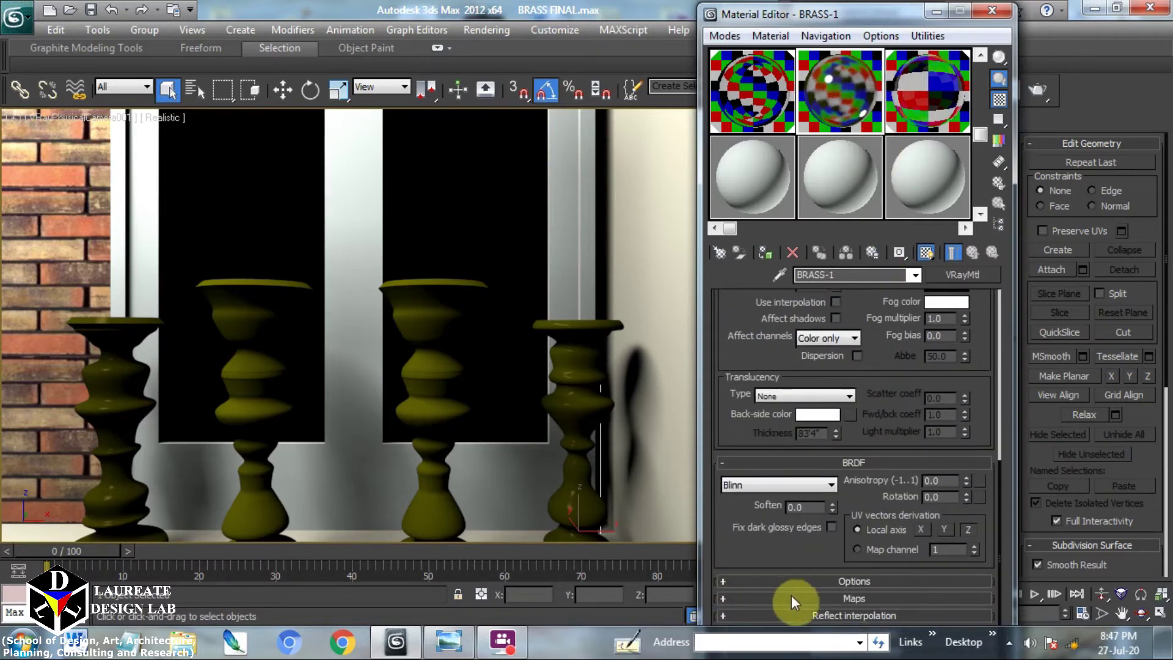
pyautogui.click(800, 596)
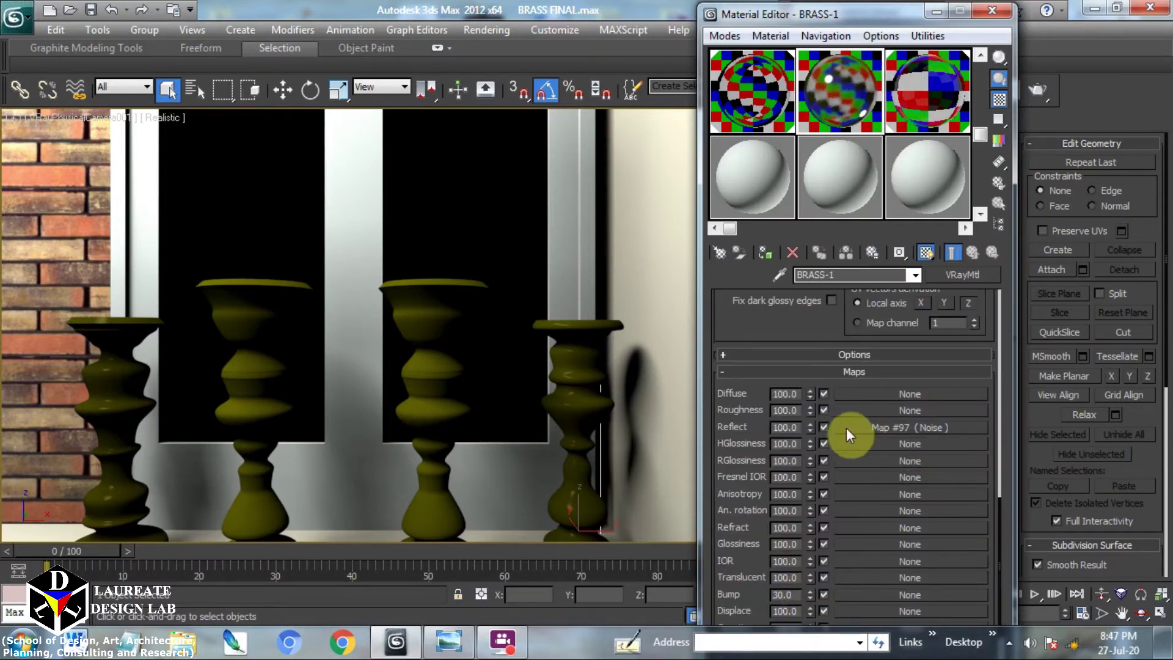
pyautogui.click(912, 428)
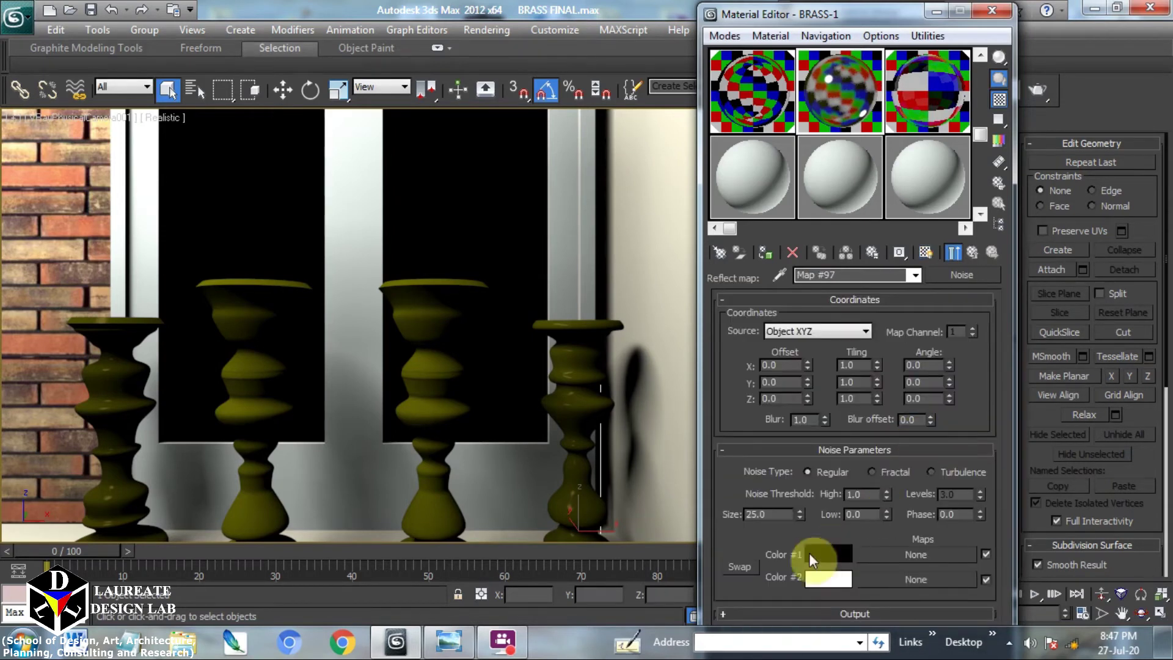
pyautogui.click(854, 299)
pyautogui.click(449, 645)
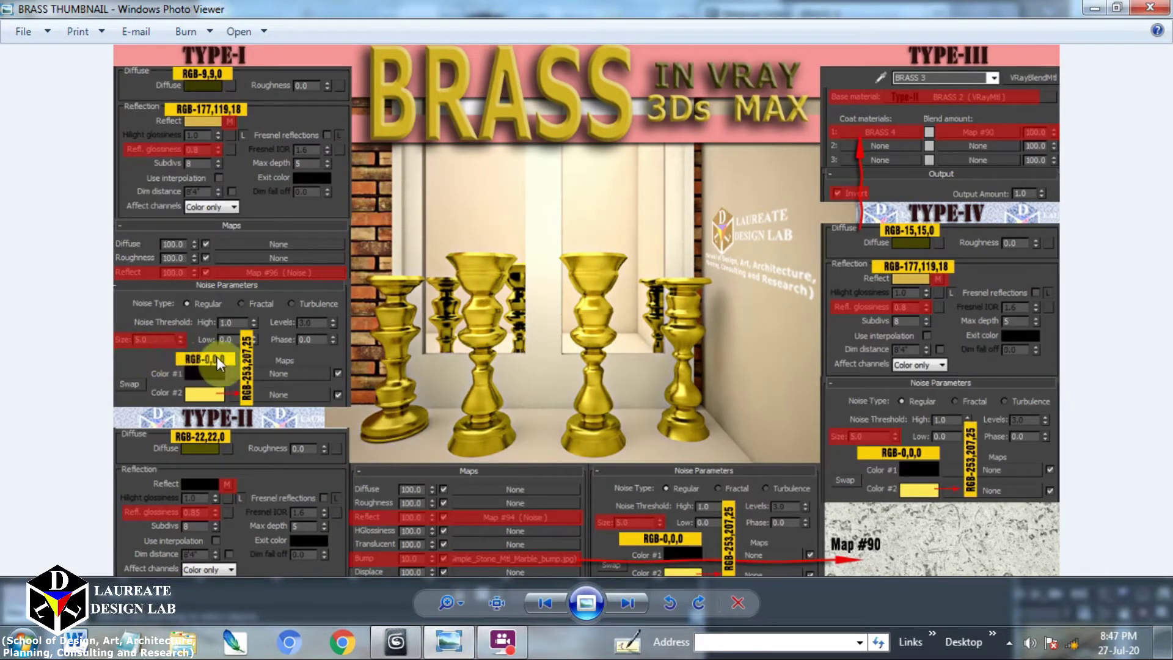
pyautogui.click(449, 641)
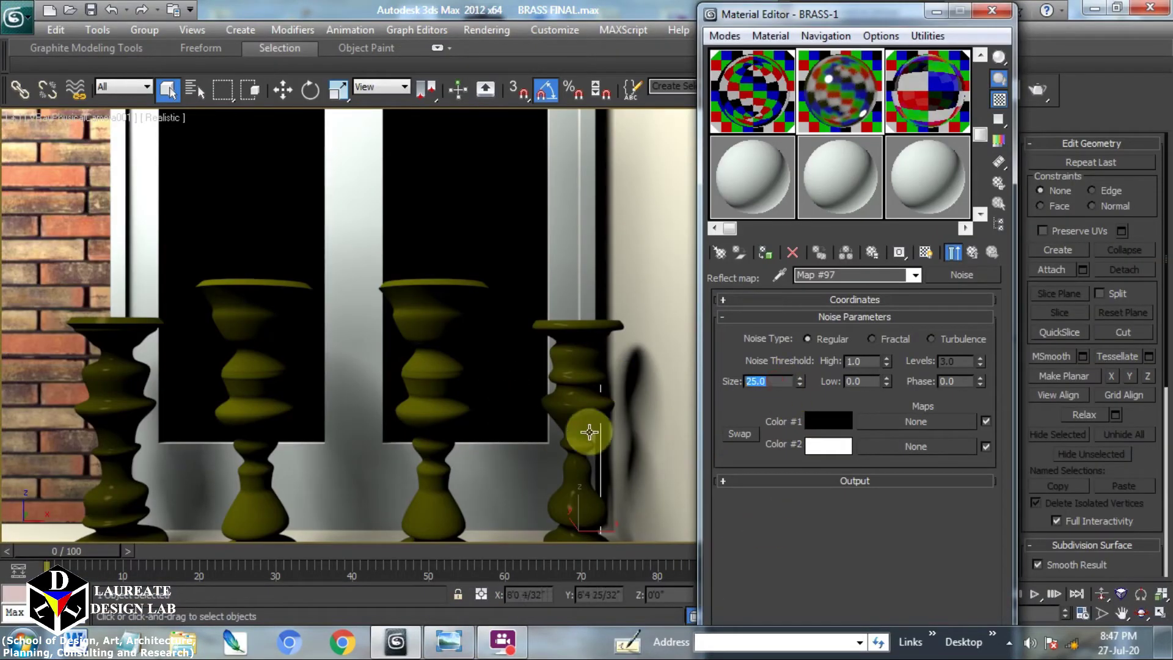
pyautogui.write('5')
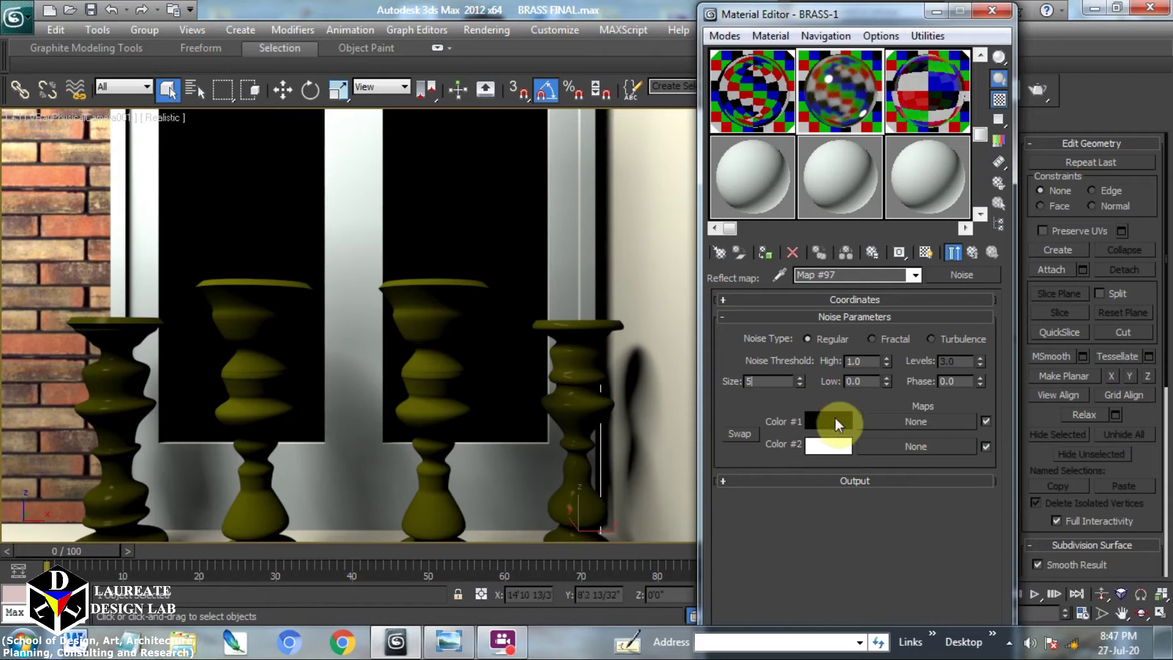
pyautogui.click(835, 422)
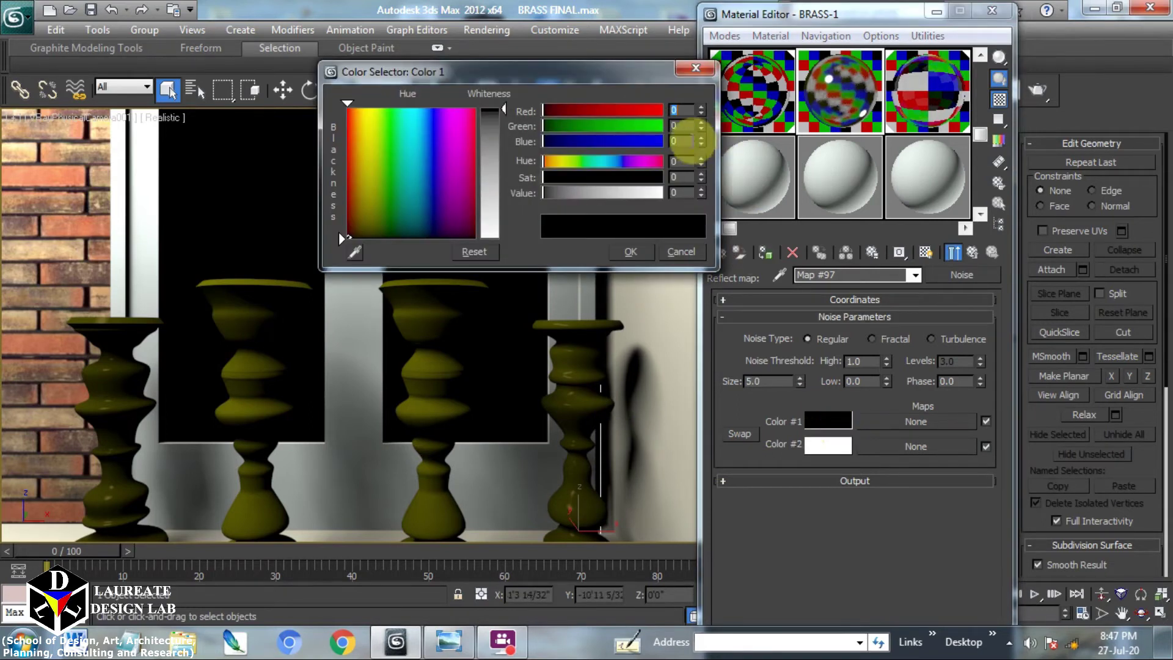
pyautogui.click(629, 249)
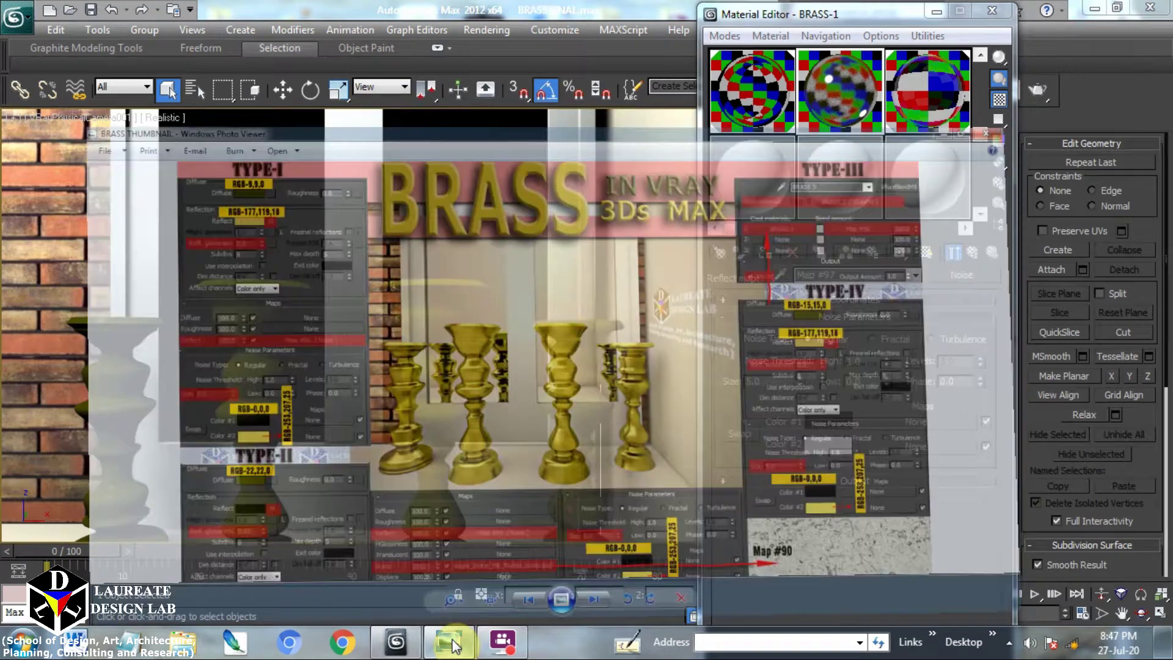
# Consult the reference image, set the Noise map's Color #2 to RGB 253, 207, 23 and return to the BRASS-1 material
pyautogui.click(449, 641)
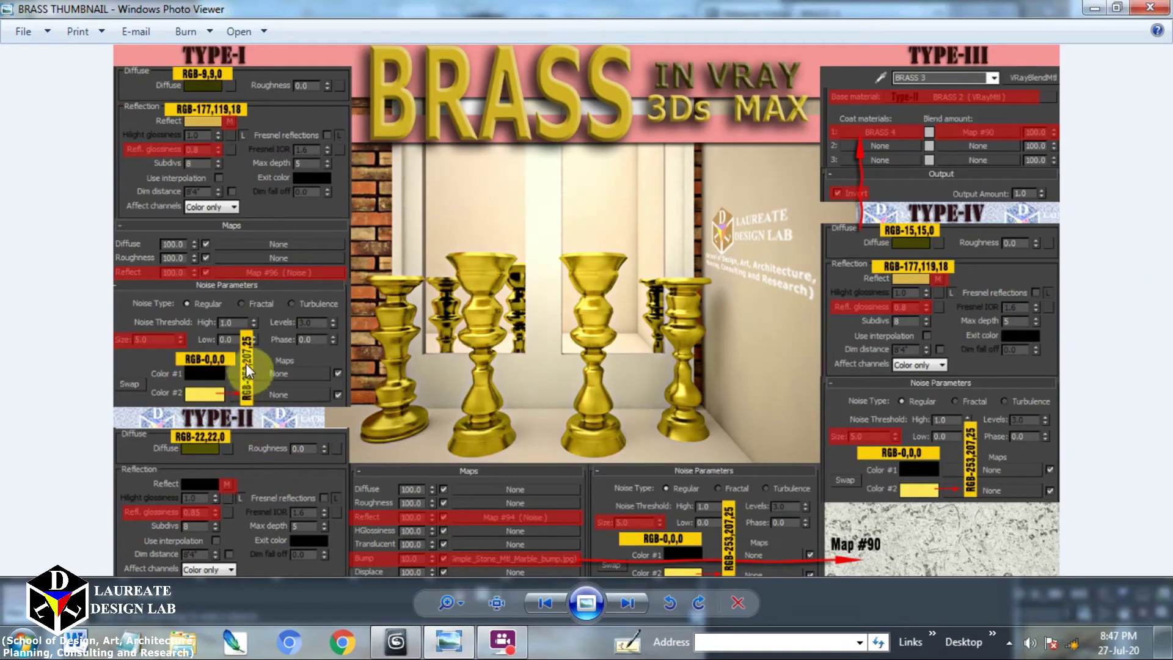
pyautogui.click(449, 640)
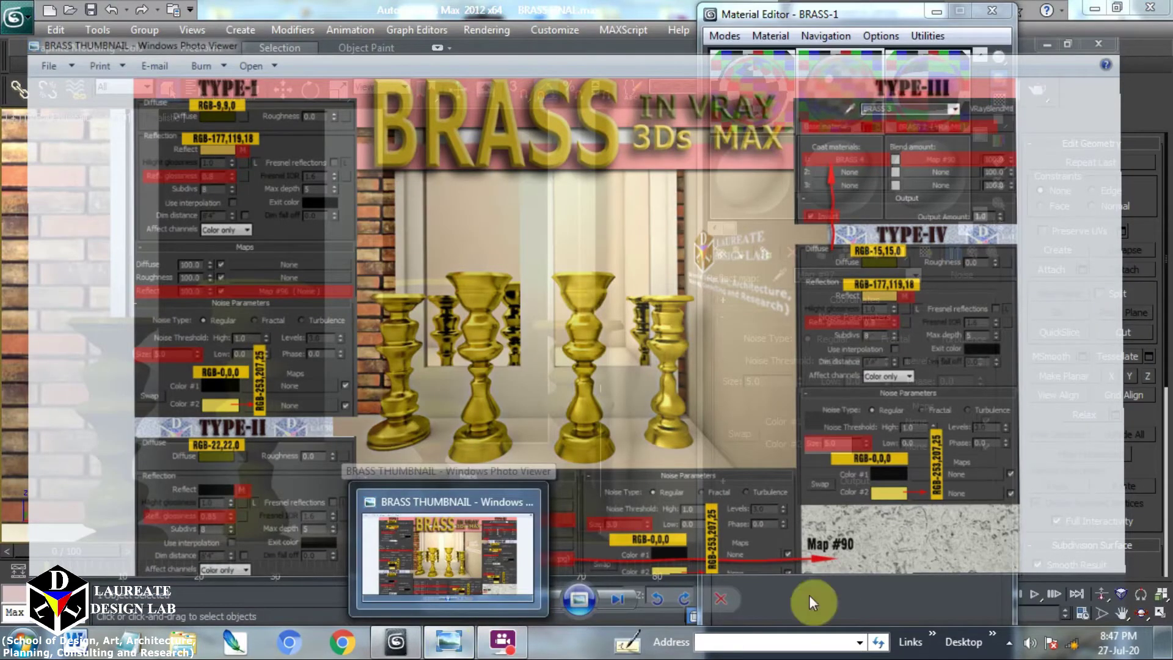
pyautogui.click(839, 445)
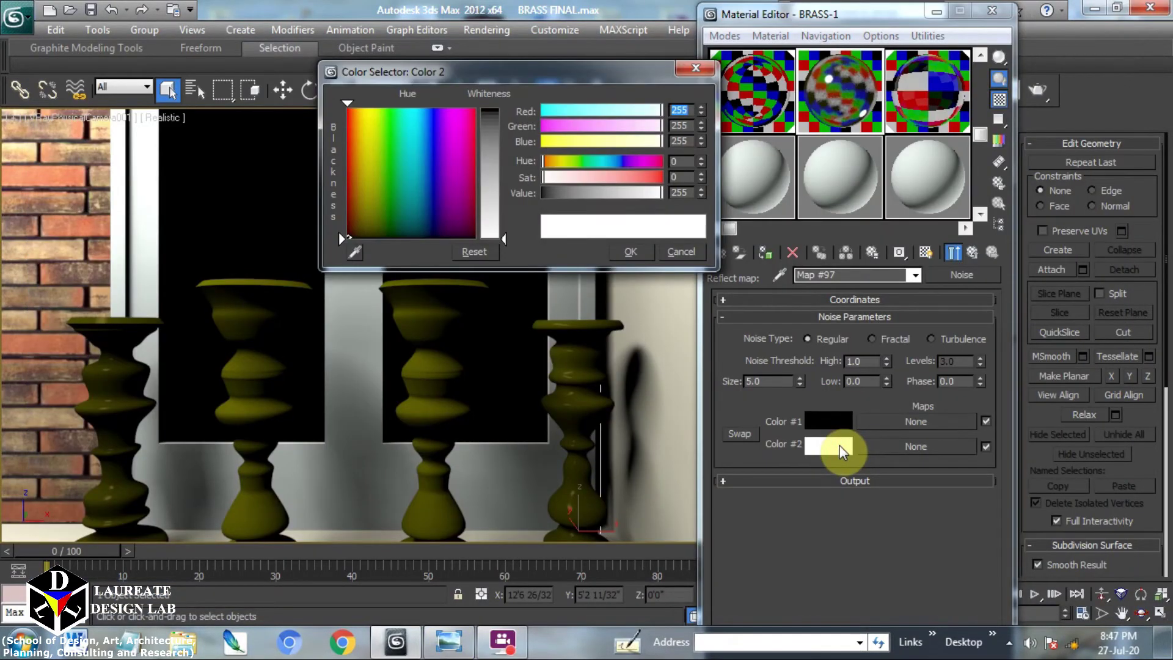
pyautogui.write('2')
pyautogui.write('53')
pyautogui.press('Tab')
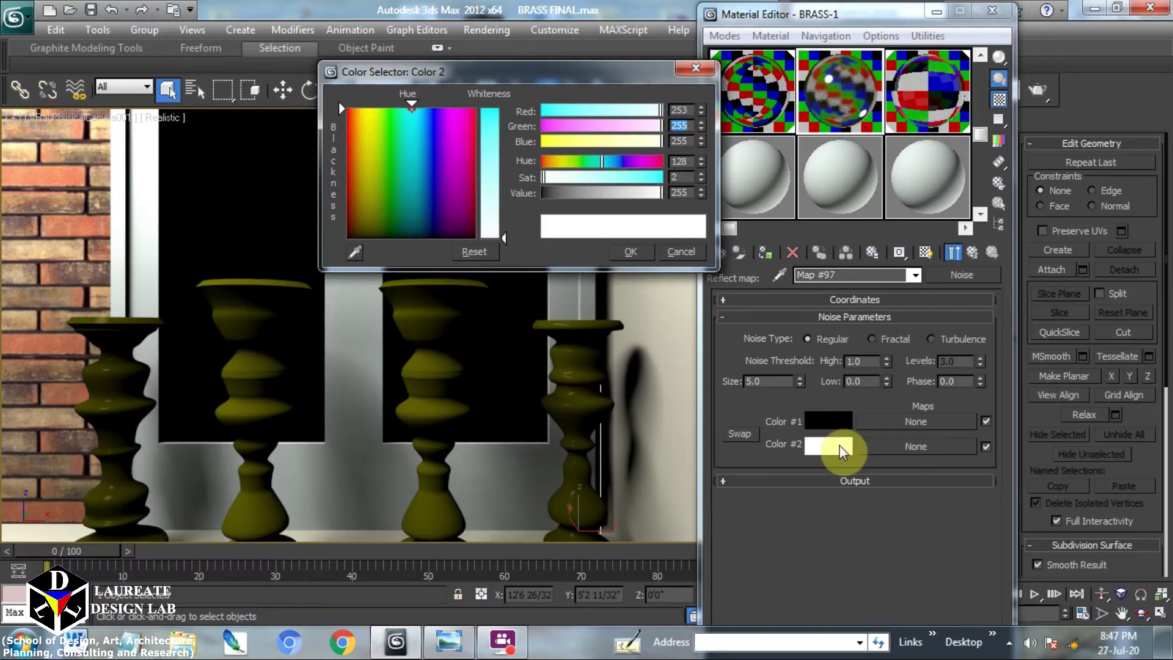
pyautogui.write('207')
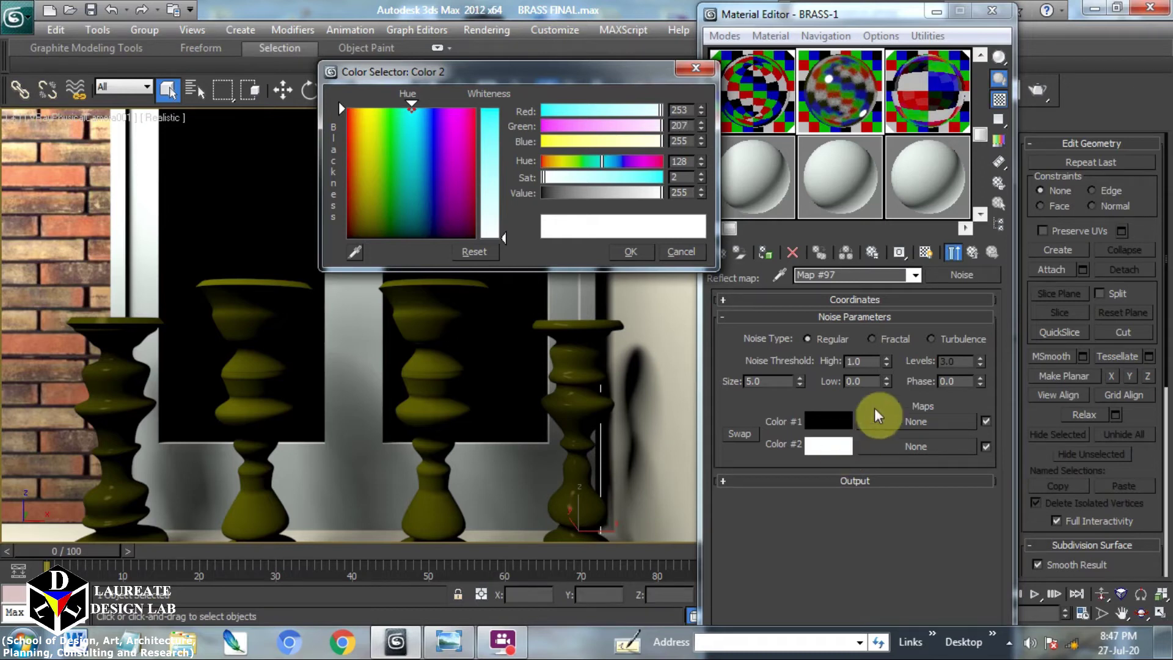
pyautogui.press('Tab')
pyautogui.write('23')
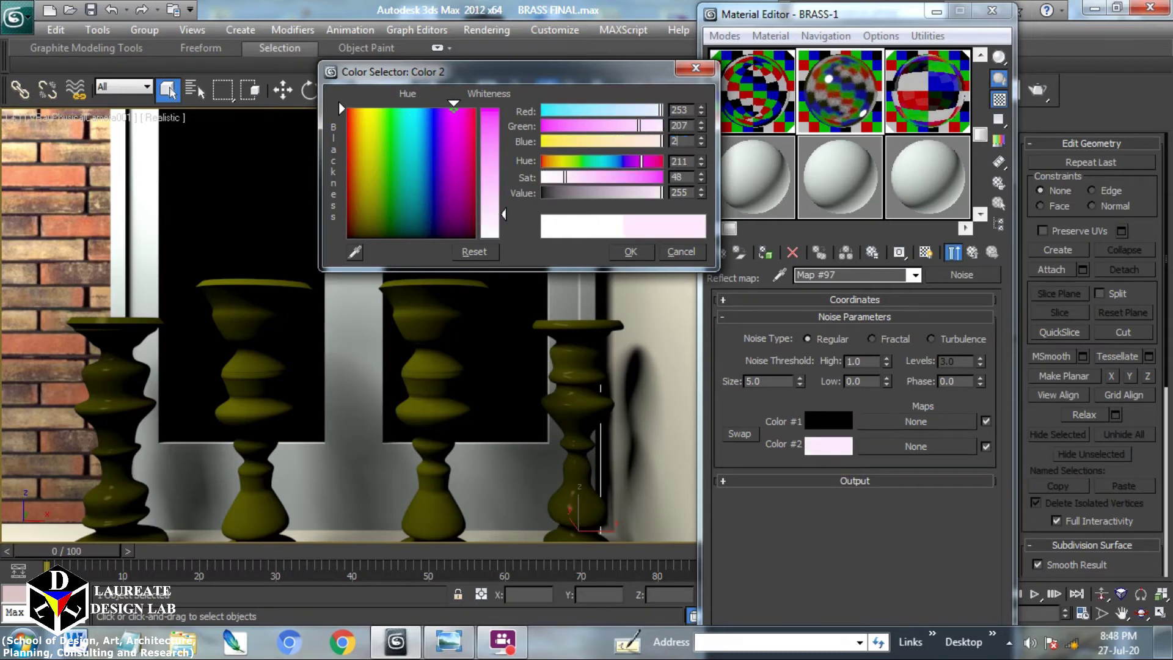
pyautogui.click(635, 253)
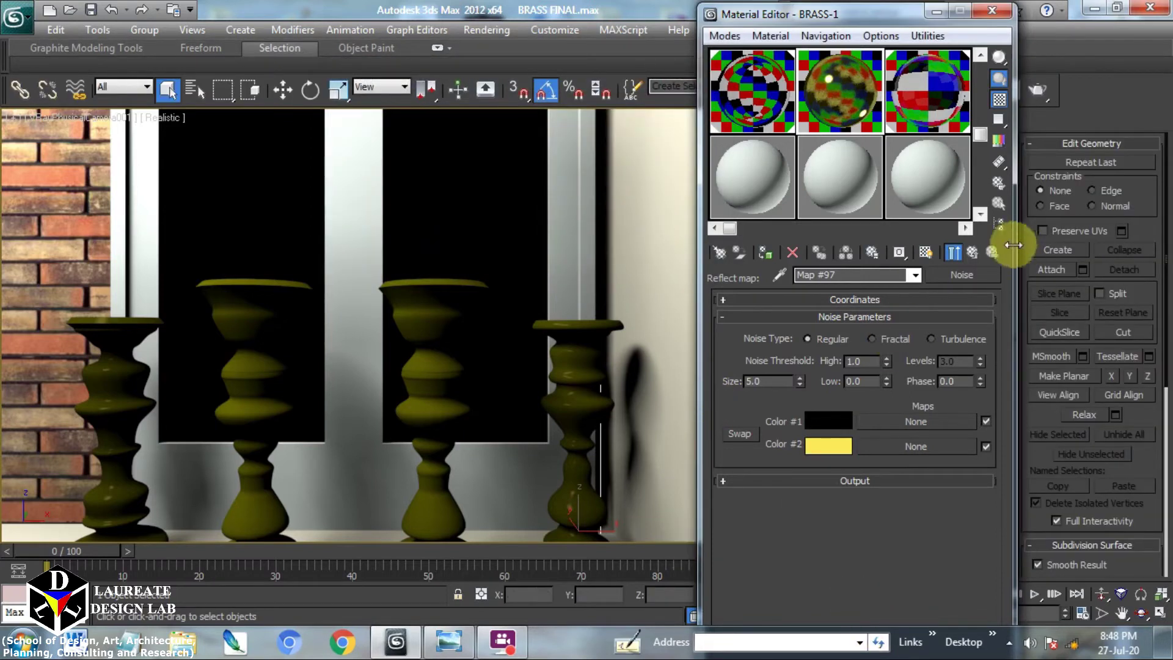
pyautogui.click(975, 256)
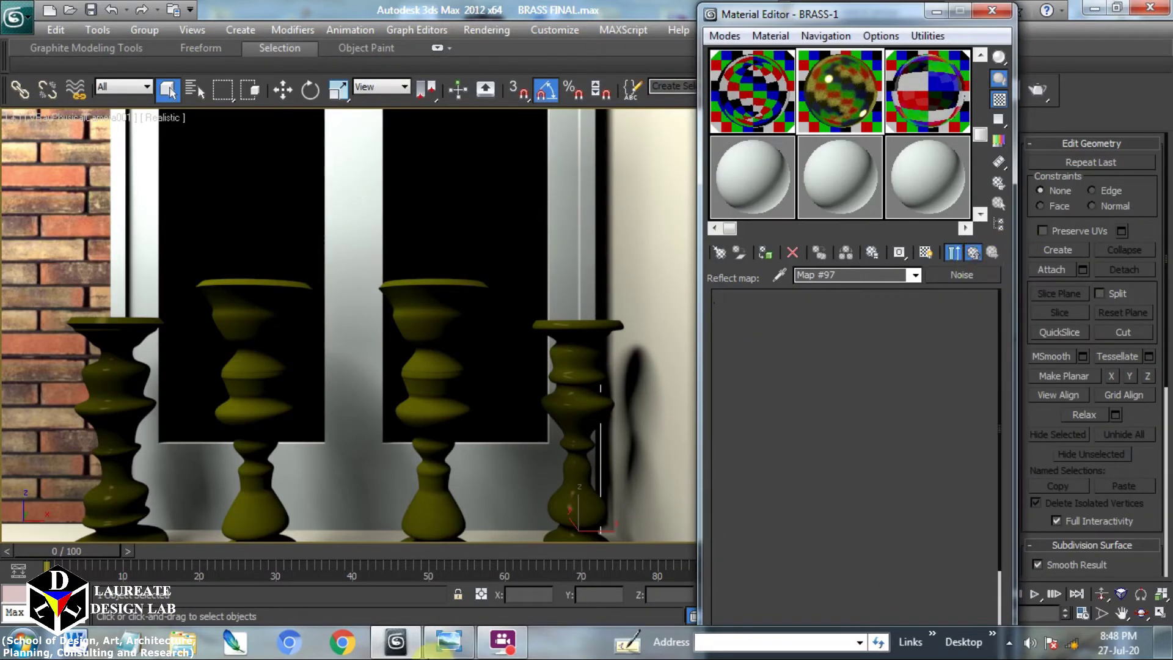
# Assign BRASS-1 to the vase beside the brick wall, render that region in V-Ray and compare it with the reference image
pyautogui.click(452, 646)
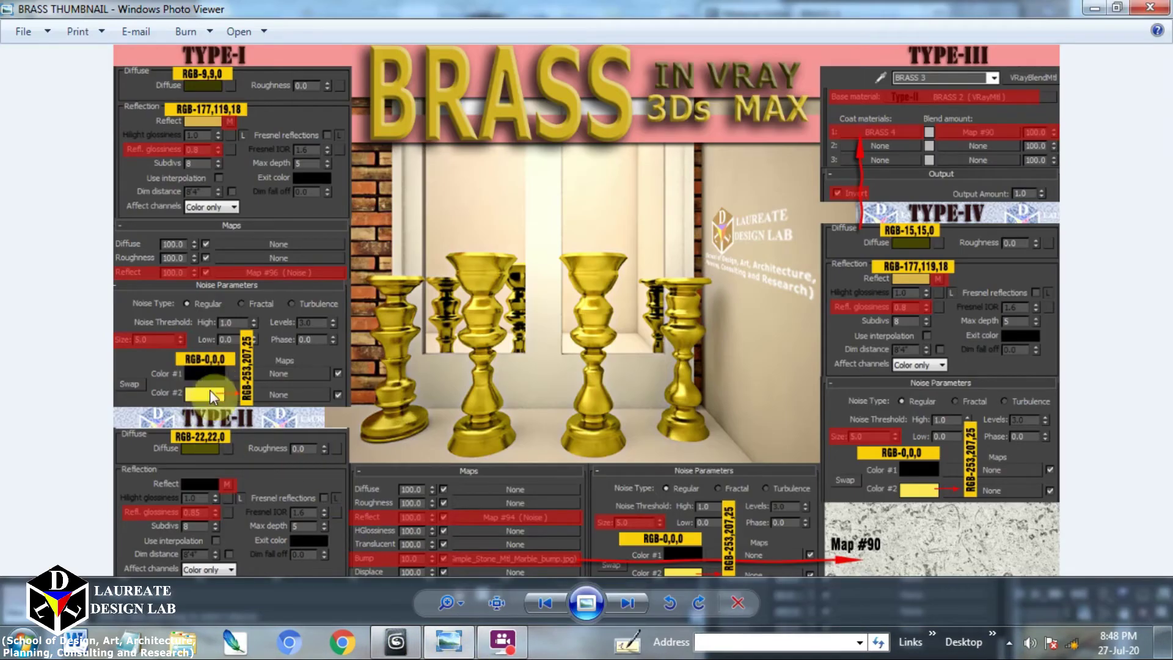
pyautogui.click(453, 639)
pyautogui.click(120, 383)
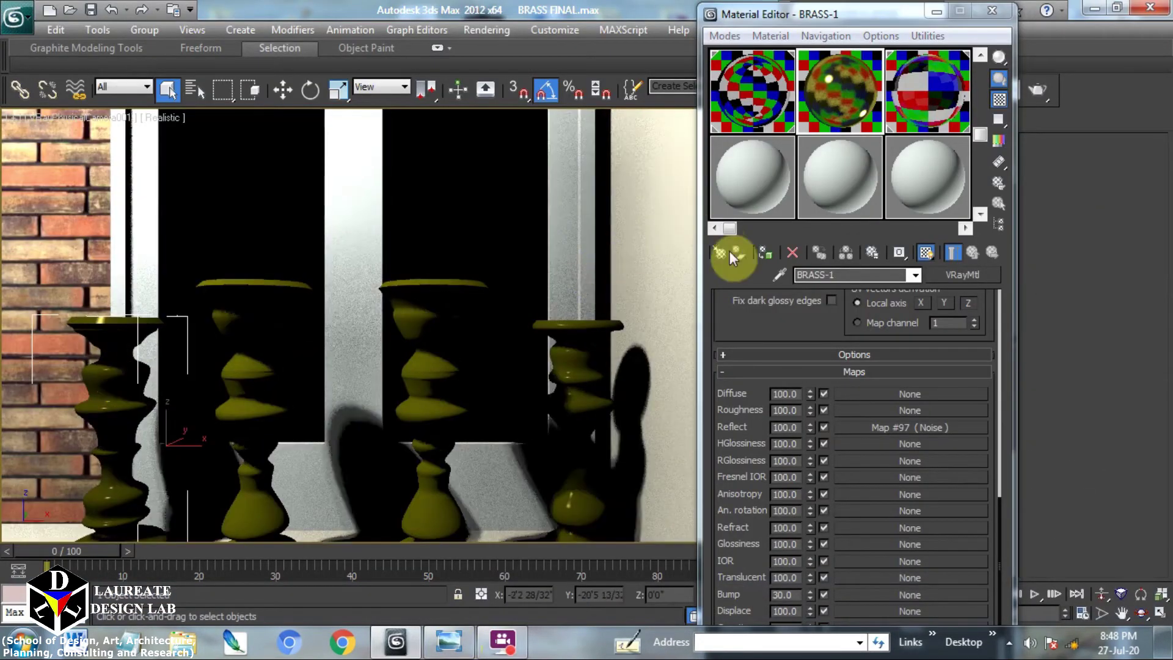
pyautogui.click(768, 254)
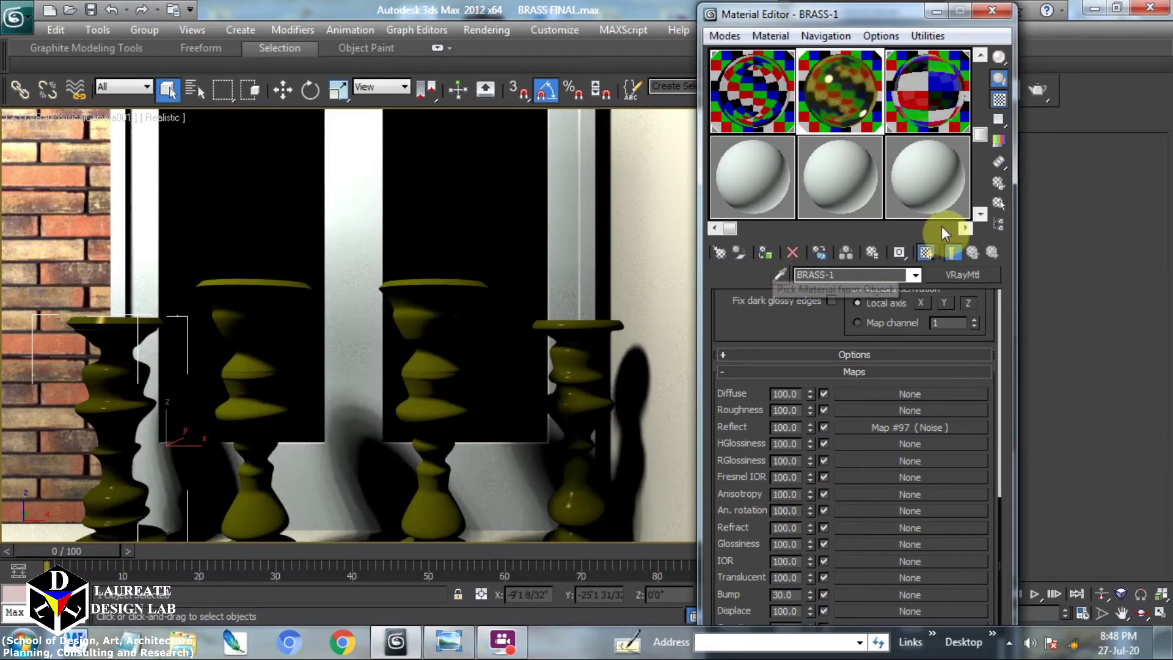
pyautogui.click(1042, 94)
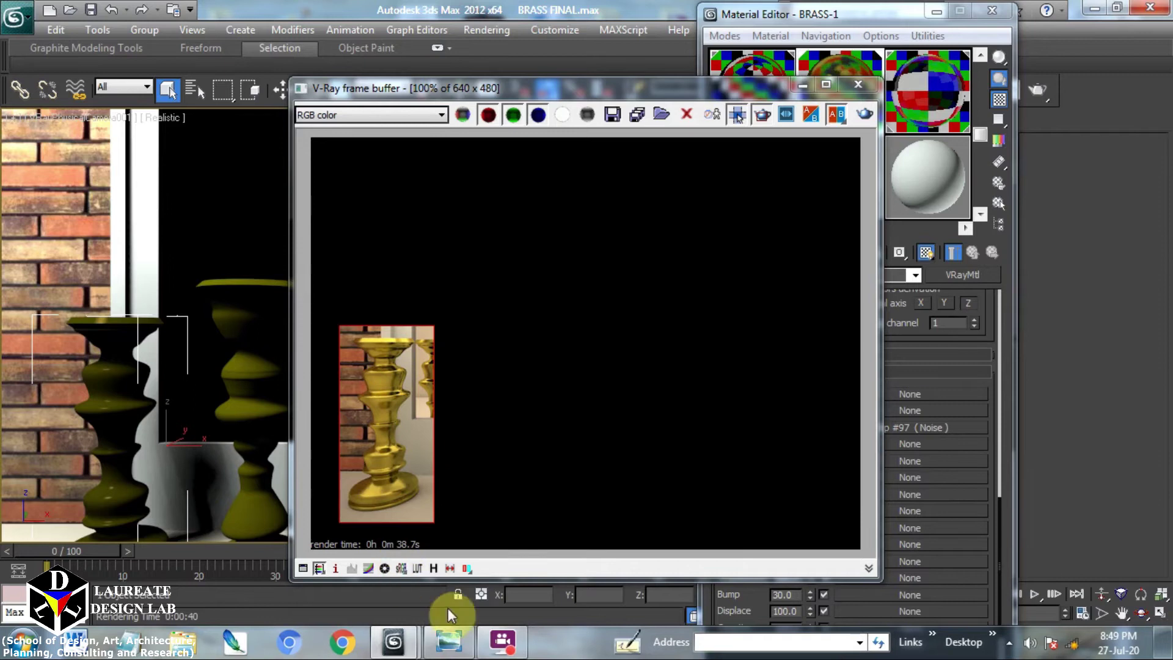
pyautogui.click(452, 643)
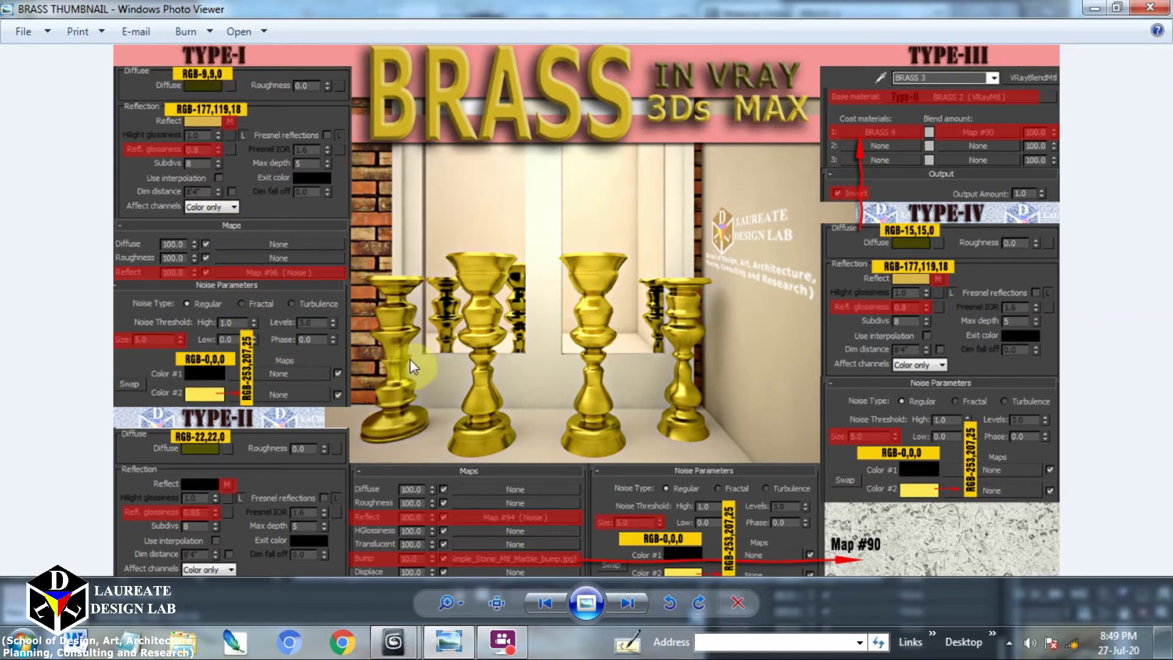
pyautogui.click(450, 642)
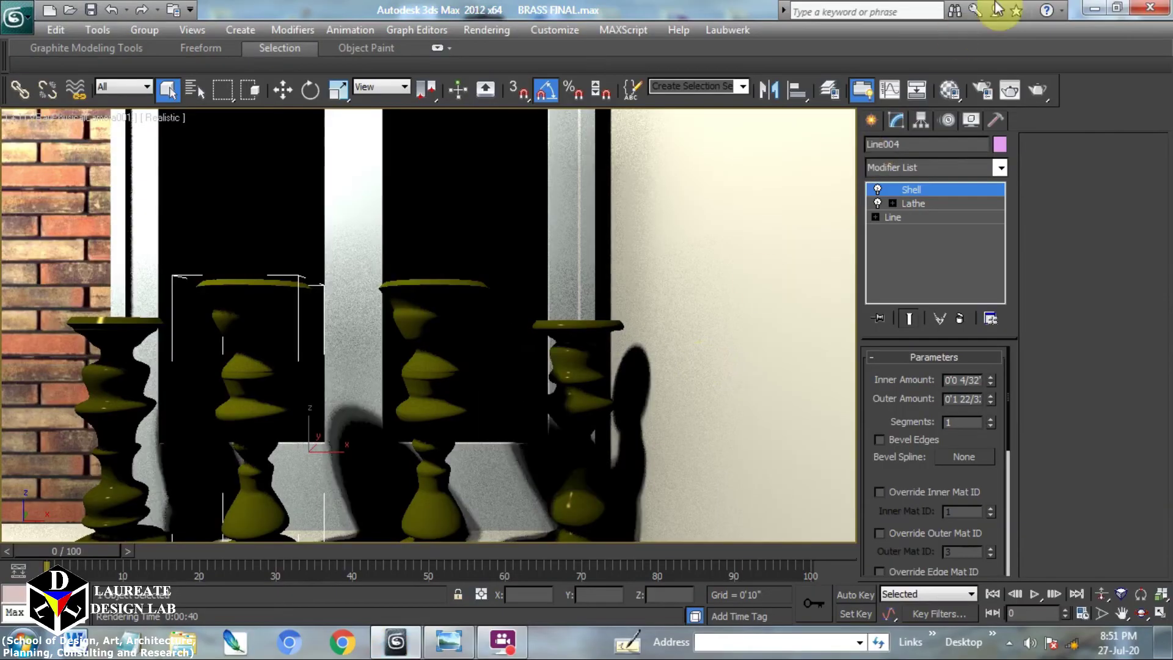
# Set the diffuse colour of BRASS-2 to RGB 22, 22, 0, consulting the Type-II values in the reference image
pyautogui.click(960, 92)
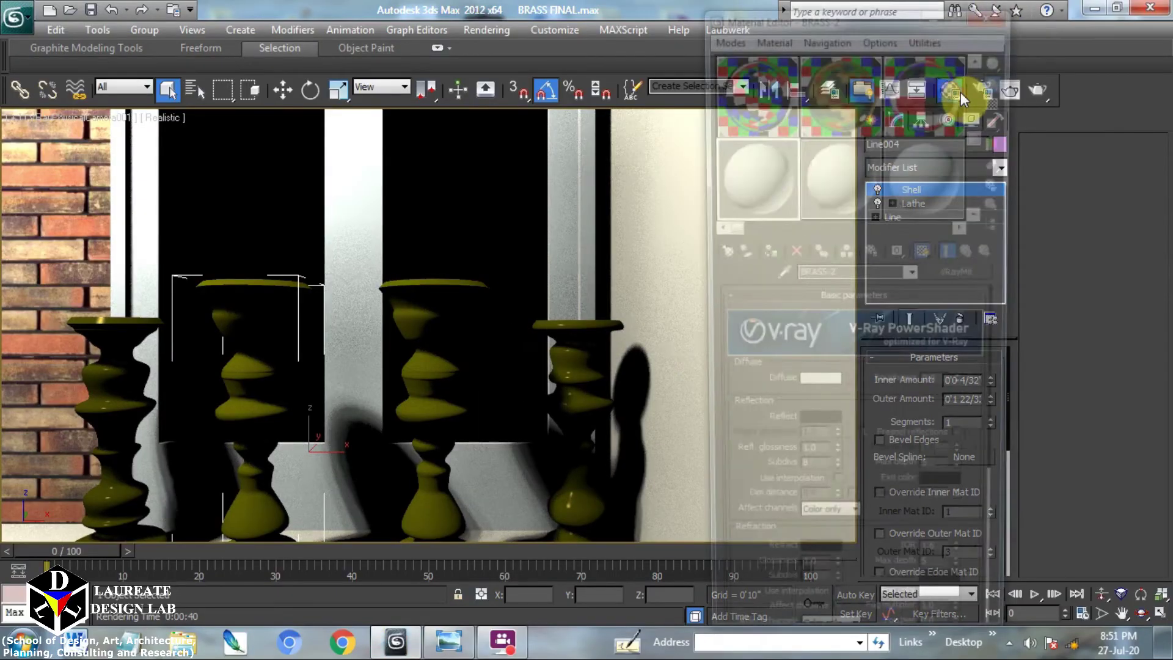
pyautogui.click(845, 274)
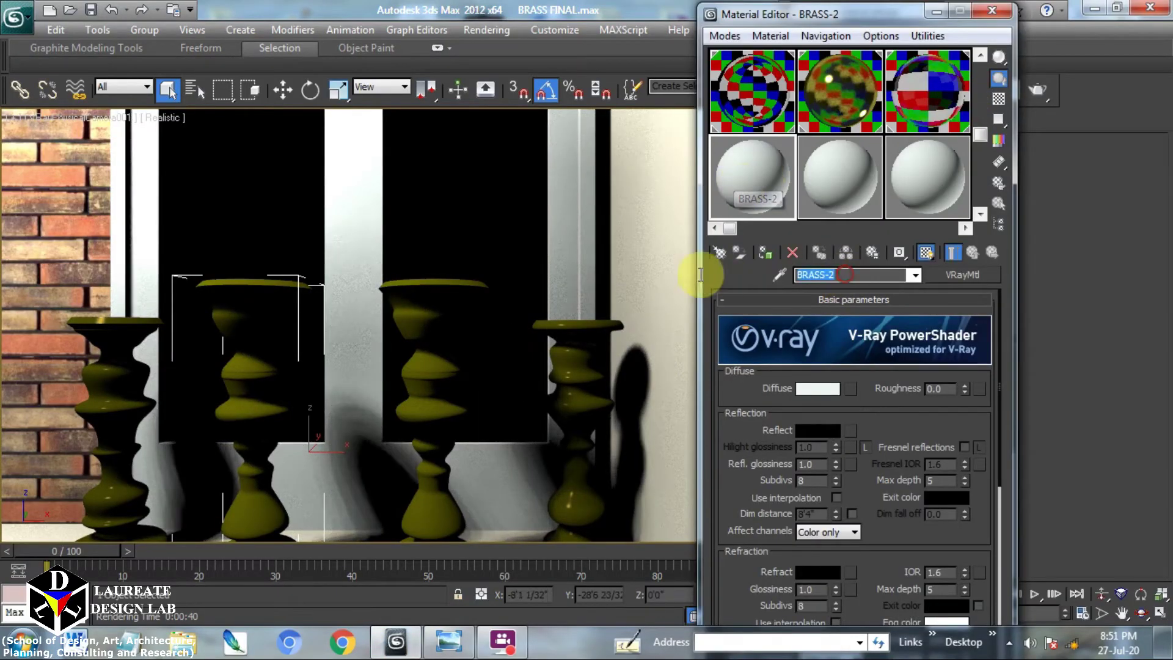
pyautogui.click(826, 391)
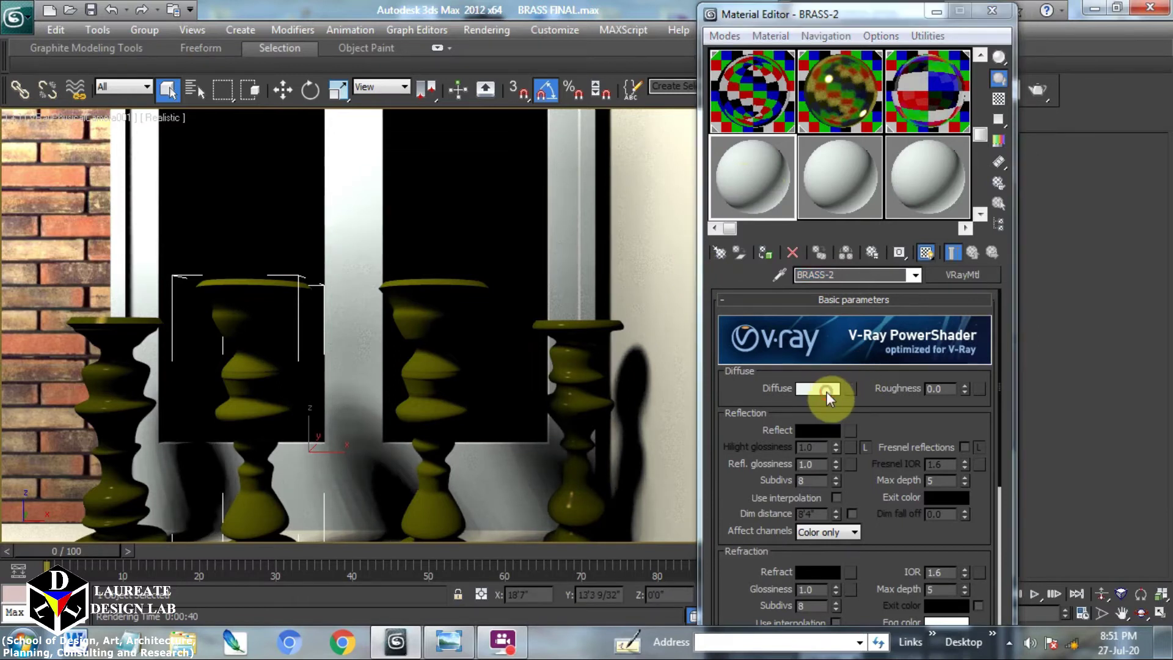
pyautogui.click(466, 647)
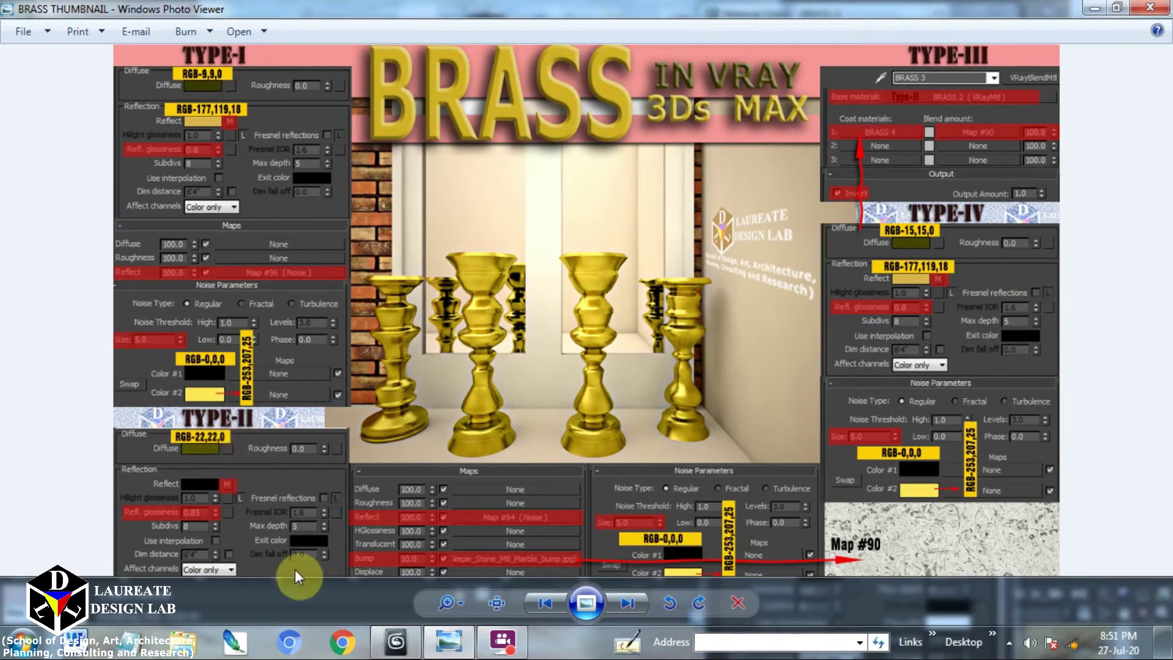
pyautogui.click(459, 651)
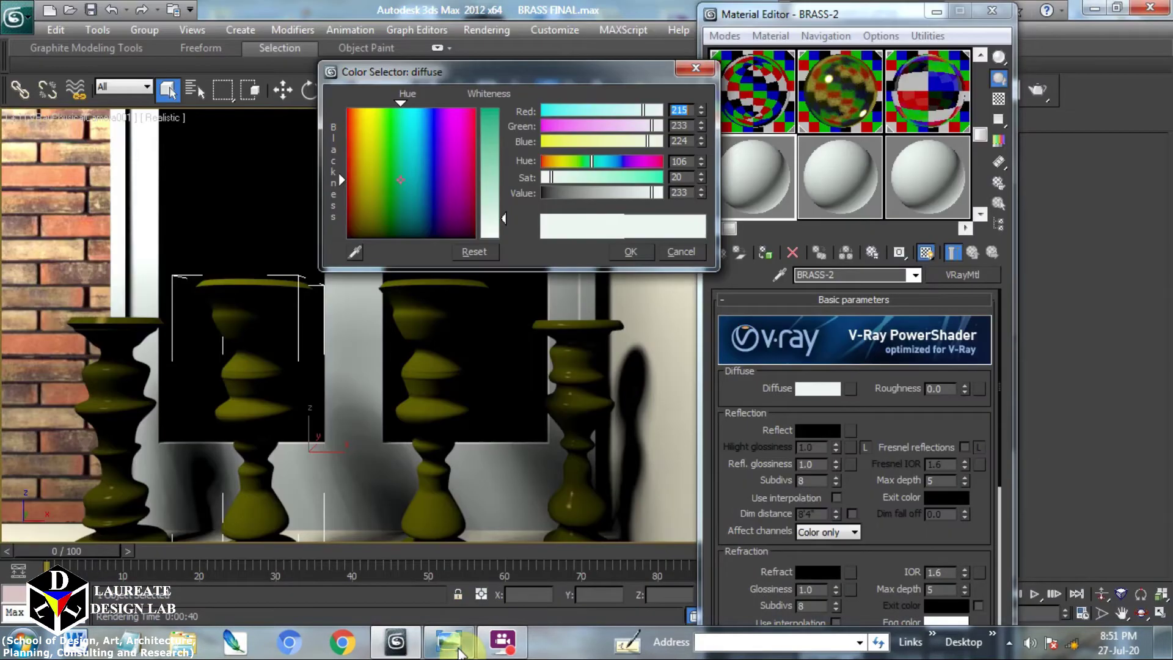
pyautogui.write('22')
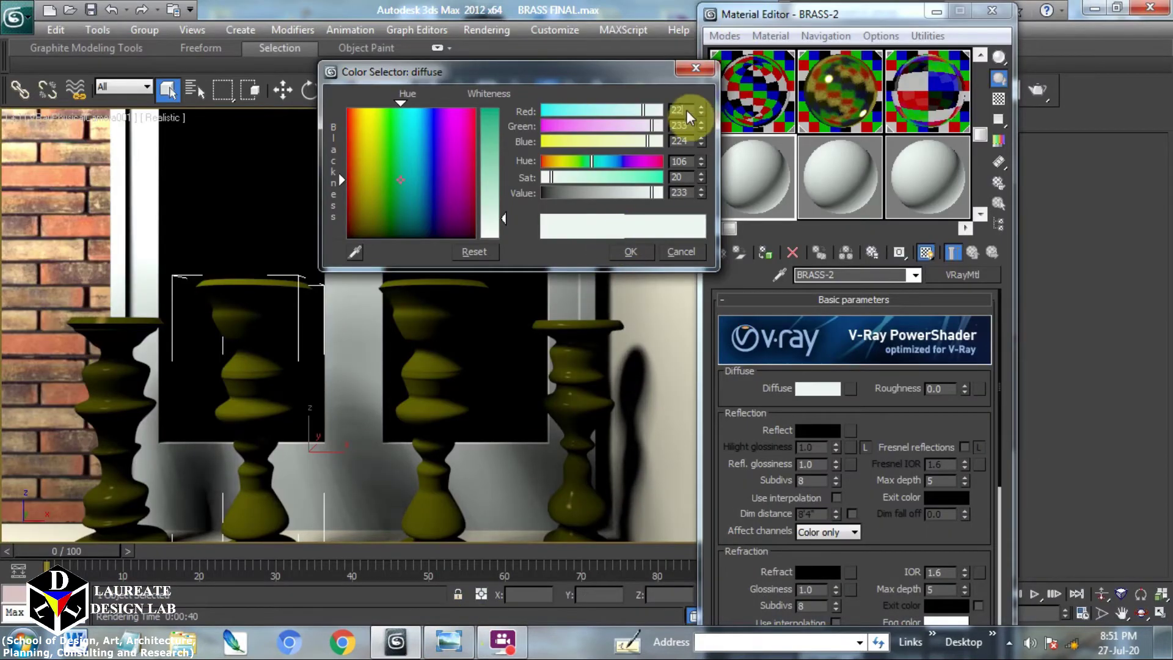
pyautogui.press('Tab')
pyautogui.write('22')
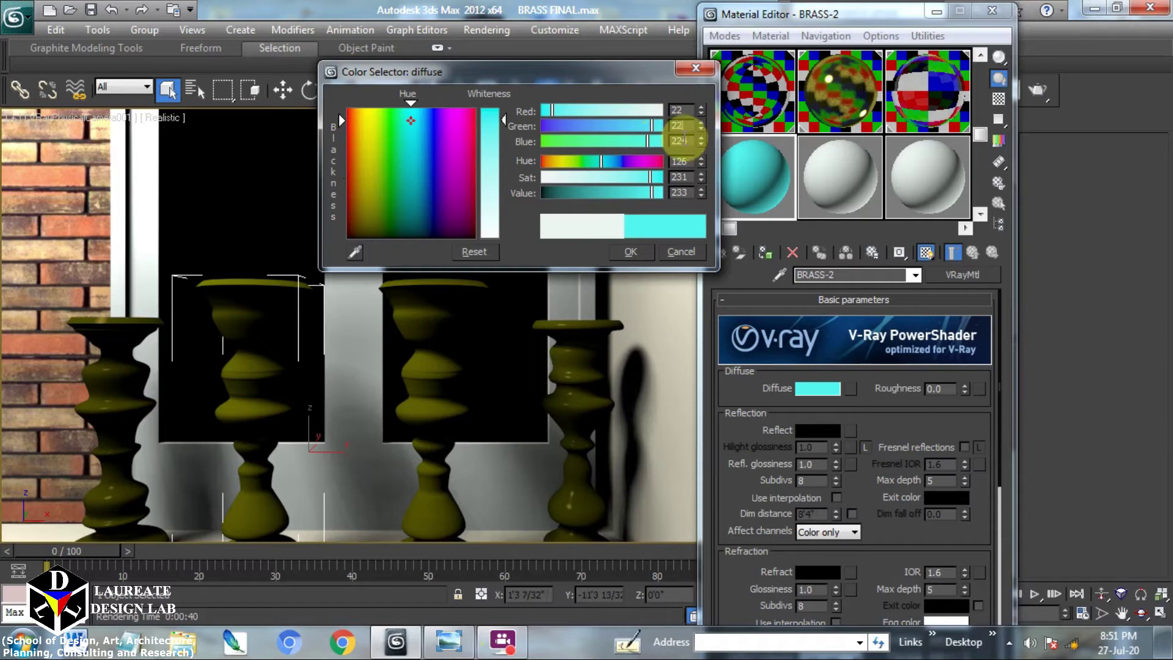
pyautogui.press('Tab')
pyautogui.write('0')
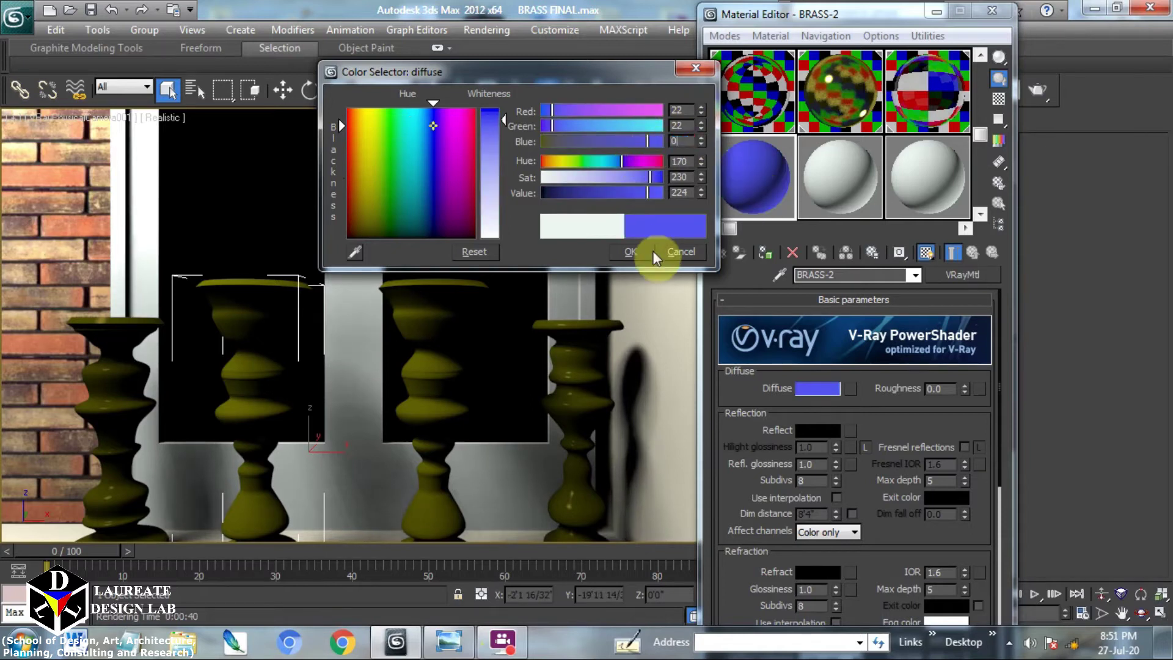
pyautogui.click(651, 251)
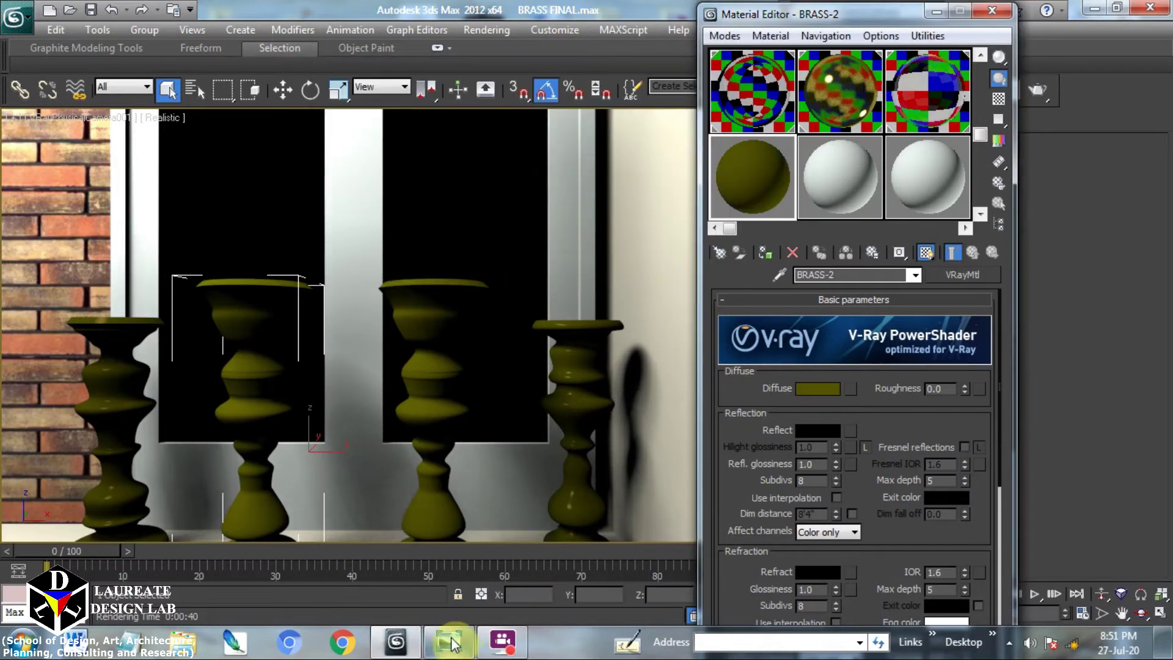
# Show the checkered background behind the BRASS-2 sample and, following the Type-II reference values, set its reflection glossiness to 0.85
pyautogui.click(999, 99)
pyautogui.click(446, 637)
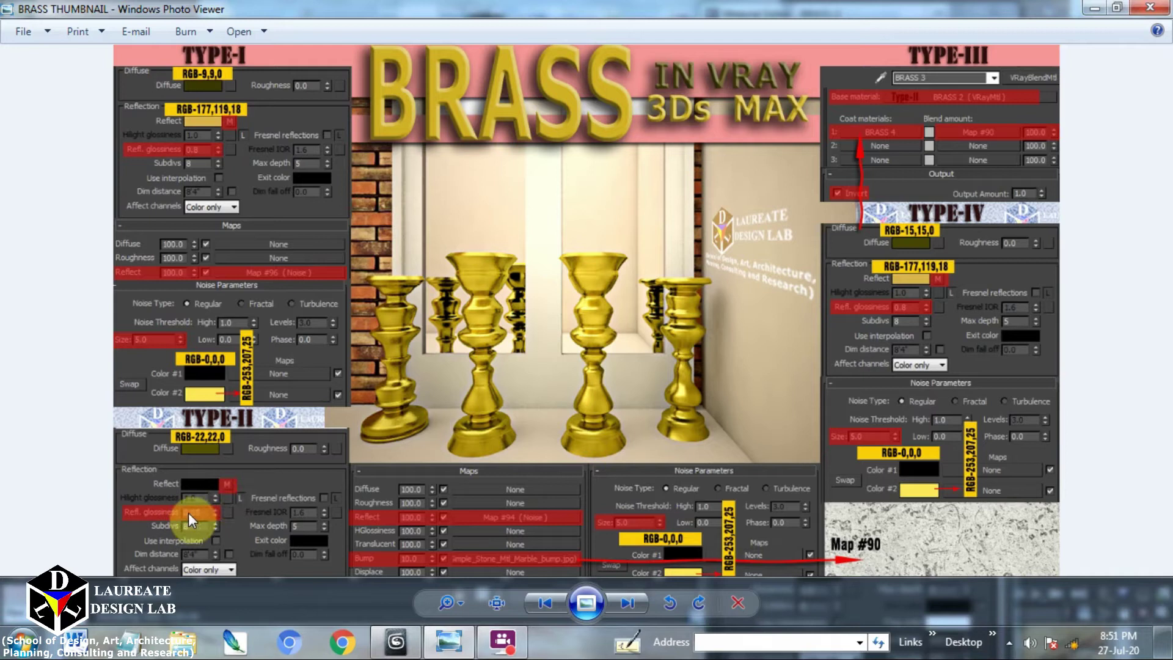
pyautogui.click(449, 642)
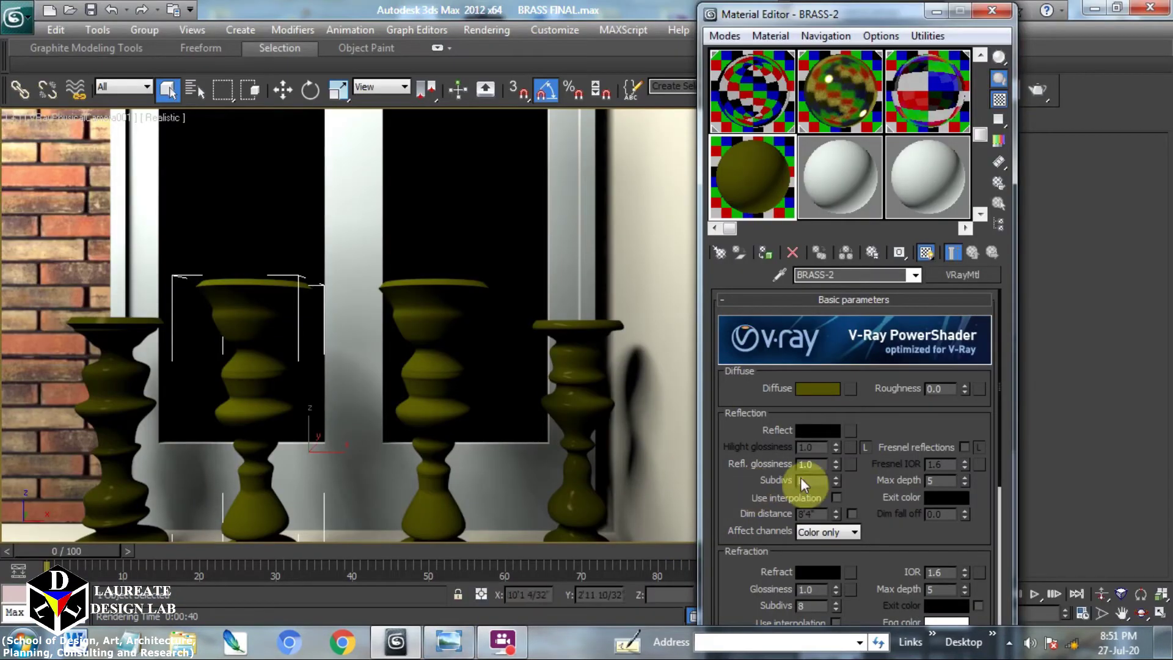
pyautogui.doubleClick(824, 463)
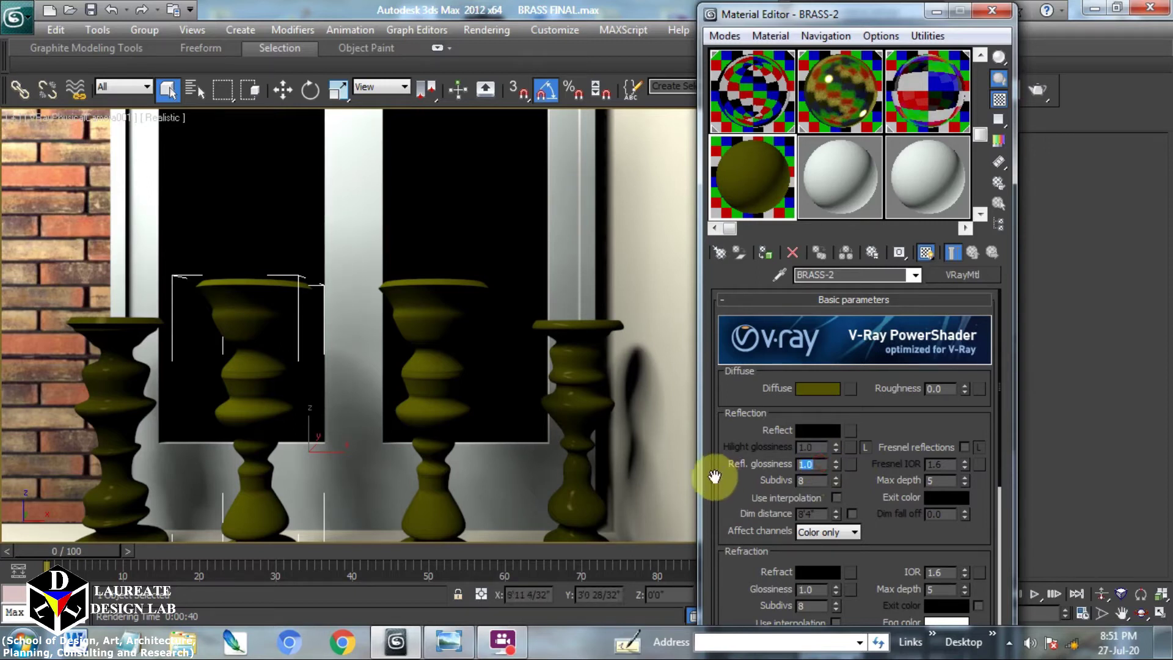
pyautogui.write('.85')
pyautogui.click(860, 490)
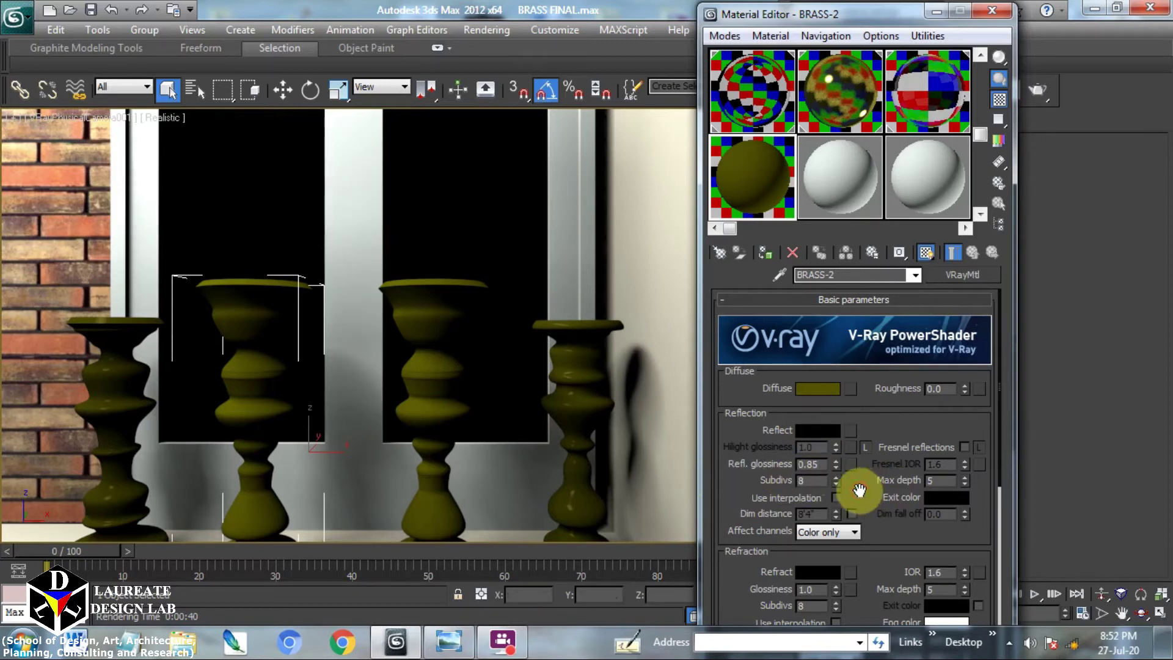
# Add a Noise map to BRASS-2's reflection, set its size to 5 per the reference image and accept black for Color #1
pyautogui.click(850, 431)
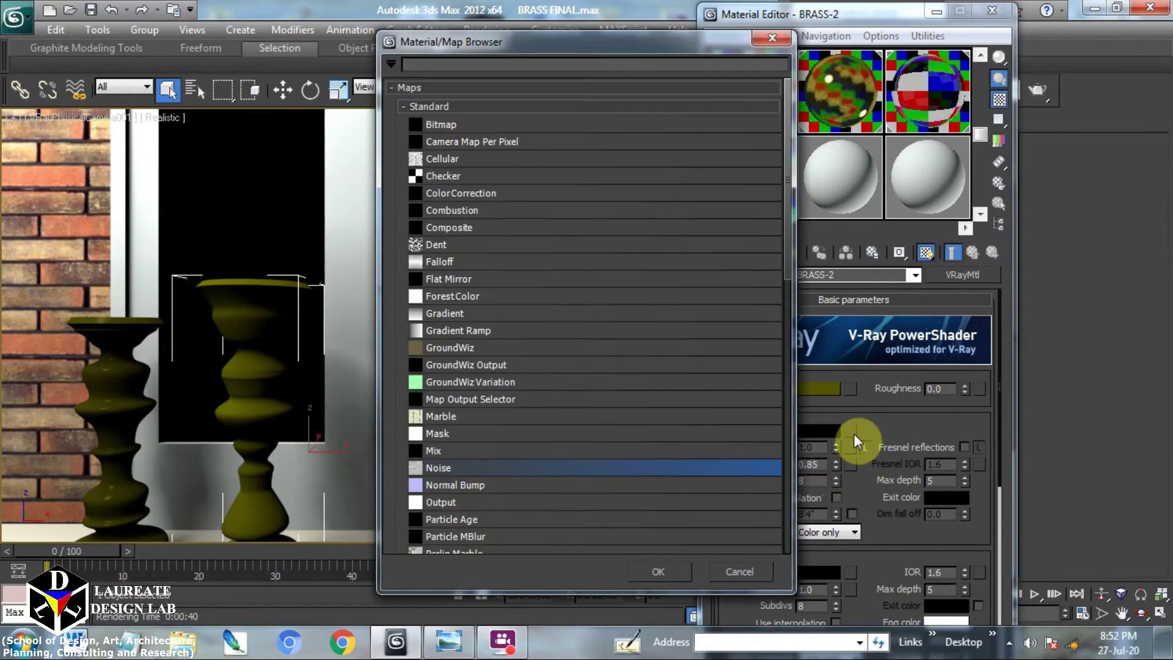
pyautogui.doubleClick(449, 468)
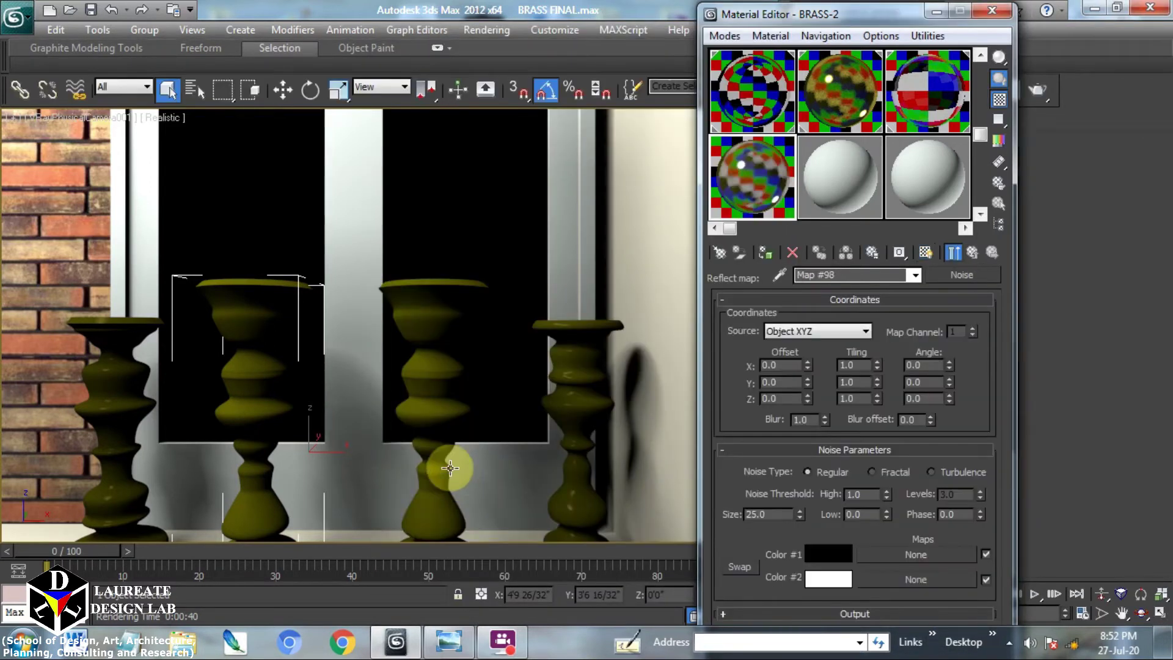
pyautogui.click(448, 643)
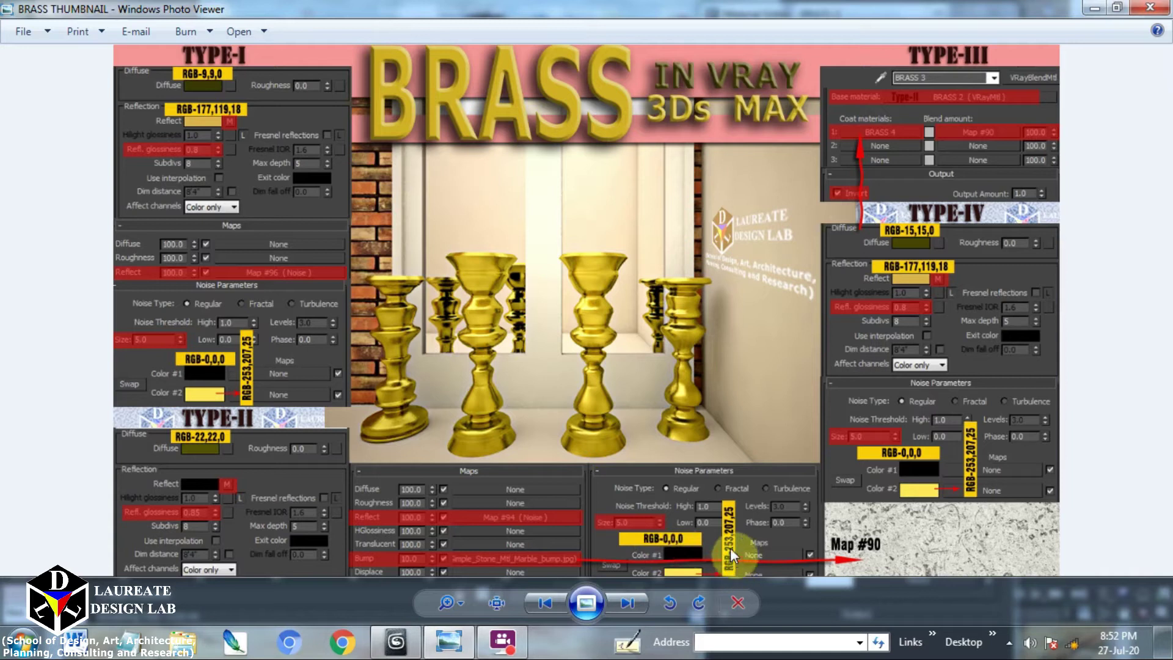
pyautogui.click(453, 642)
pyautogui.doubleClick(778, 515)
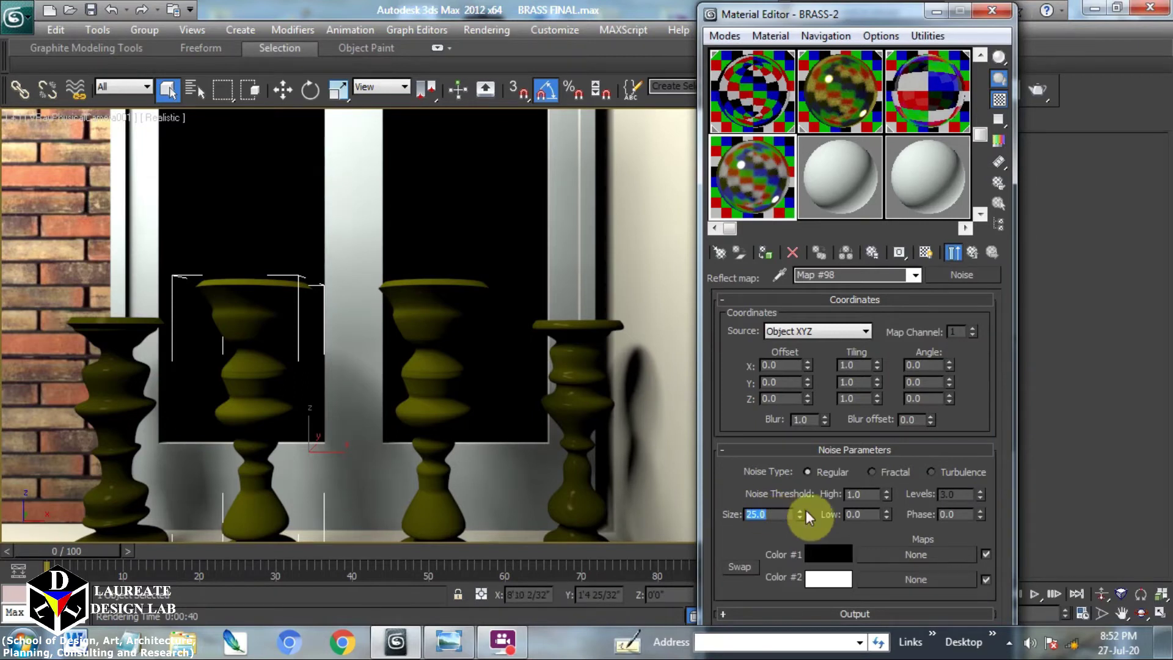
pyautogui.write('5')
pyautogui.click(818, 299)
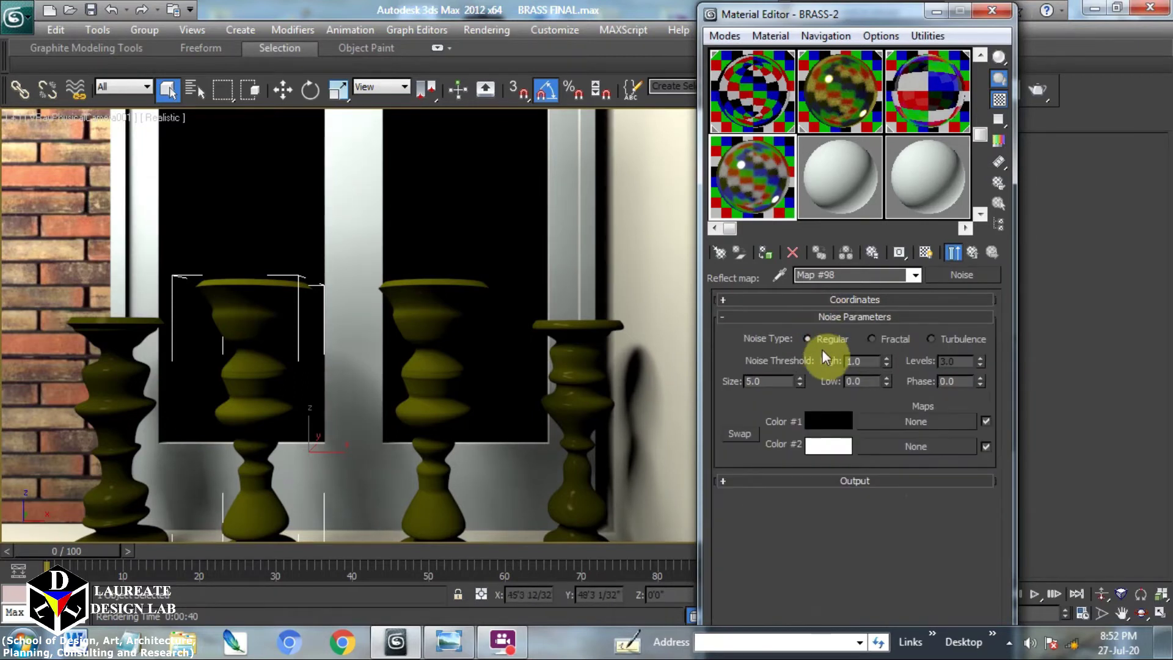
pyautogui.click(831, 420)
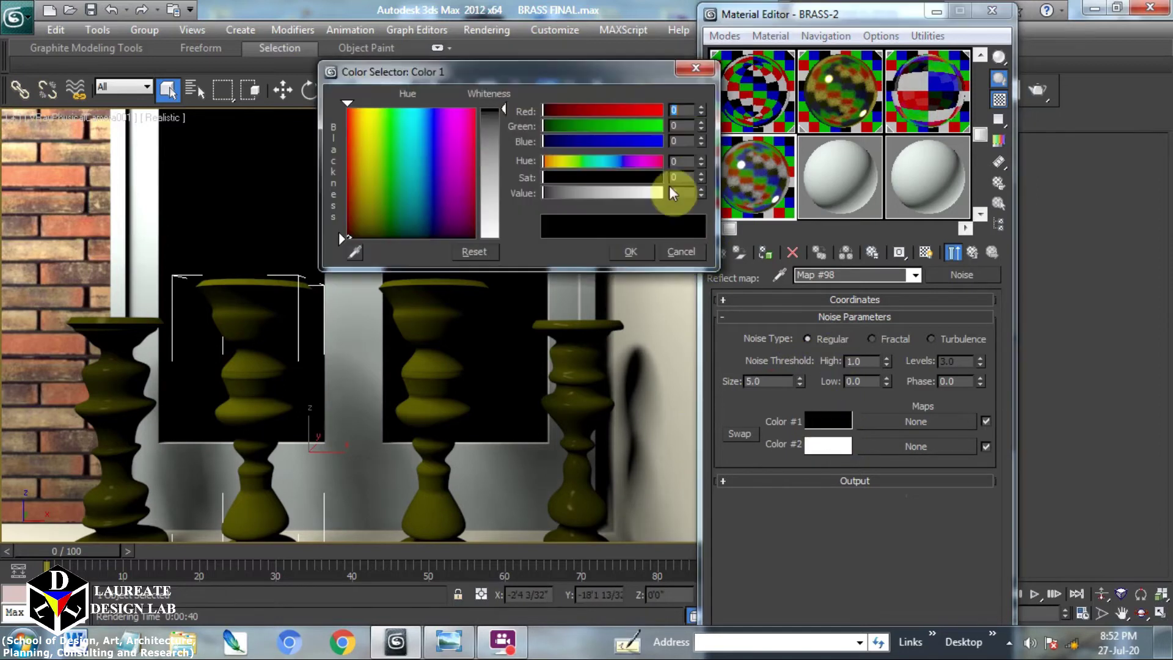
pyautogui.click(642, 247)
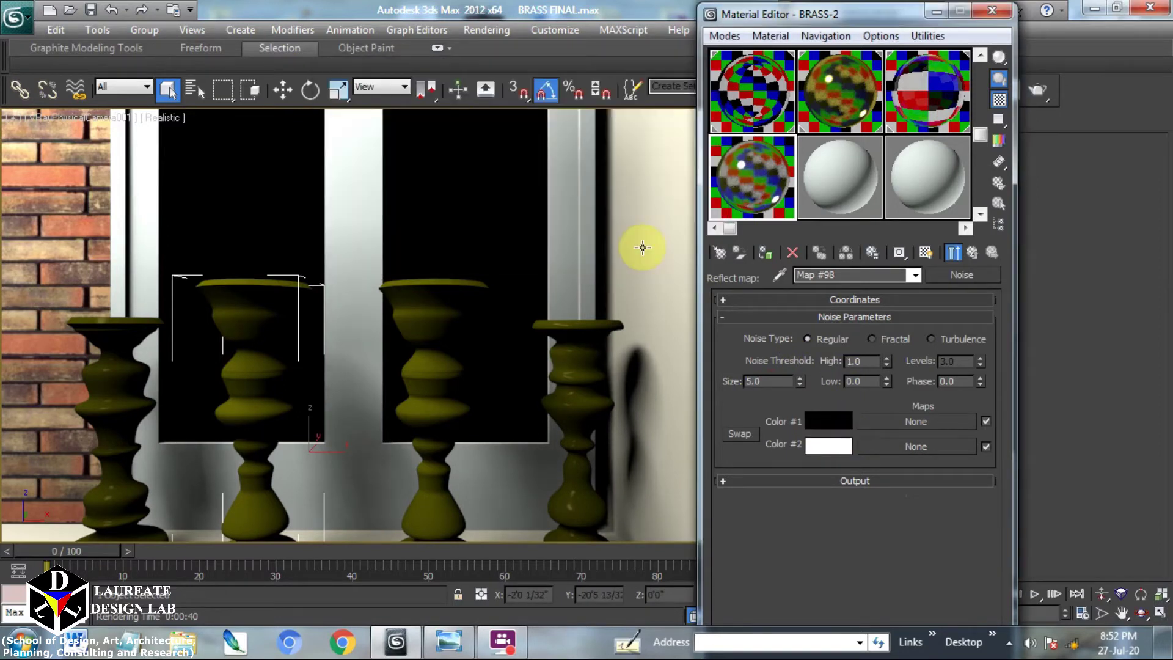
# Set Color #2 of BRASS-2's reflection Noise map to RGB 253, 207, 25, consulting the reference image
pyautogui.click(821, 446)
pyautogui.click(450, 643)
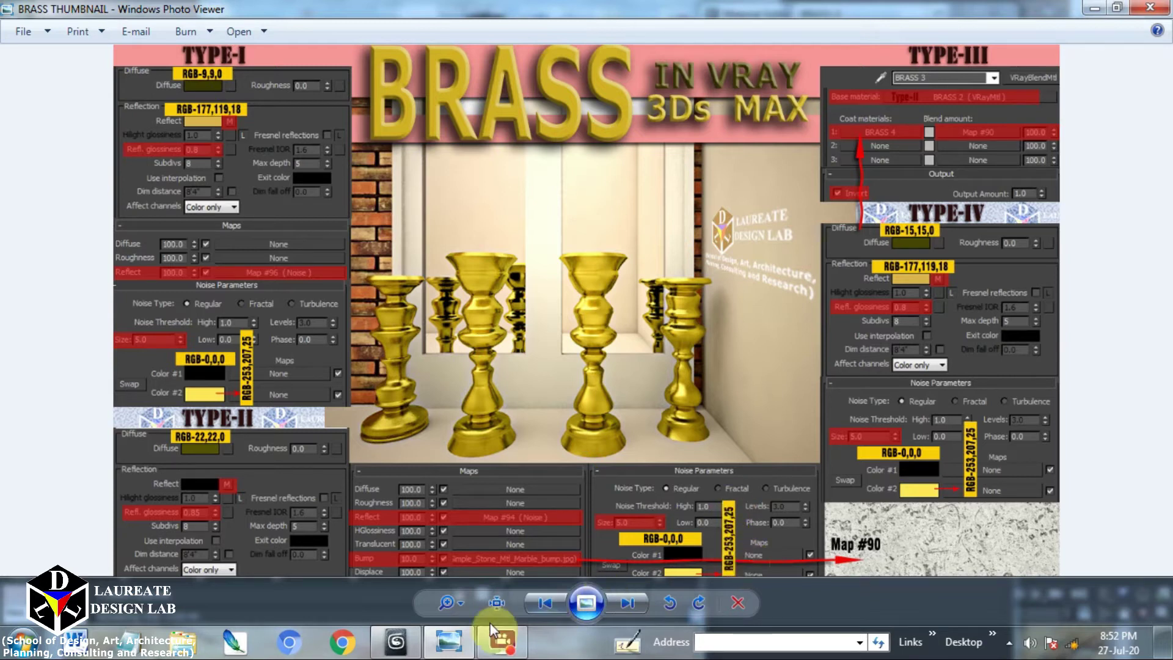
pyautogui.click(452, 641)
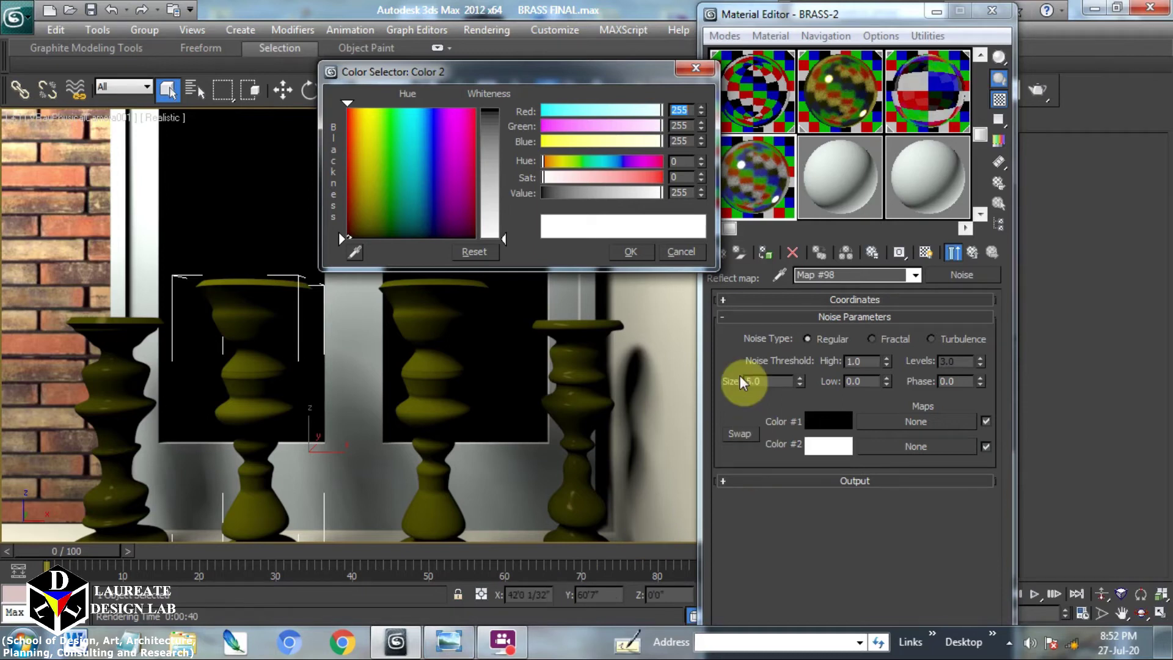
pyautogui.write('253')
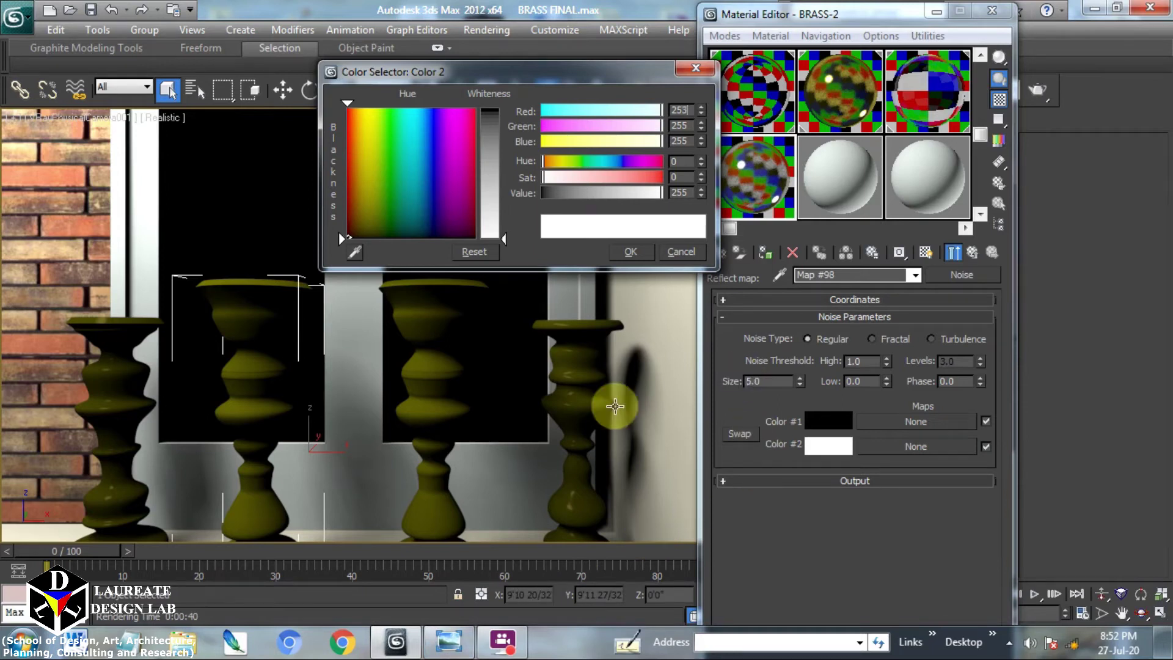
pyautogui.press('Tab')
pyautogui.write('207')
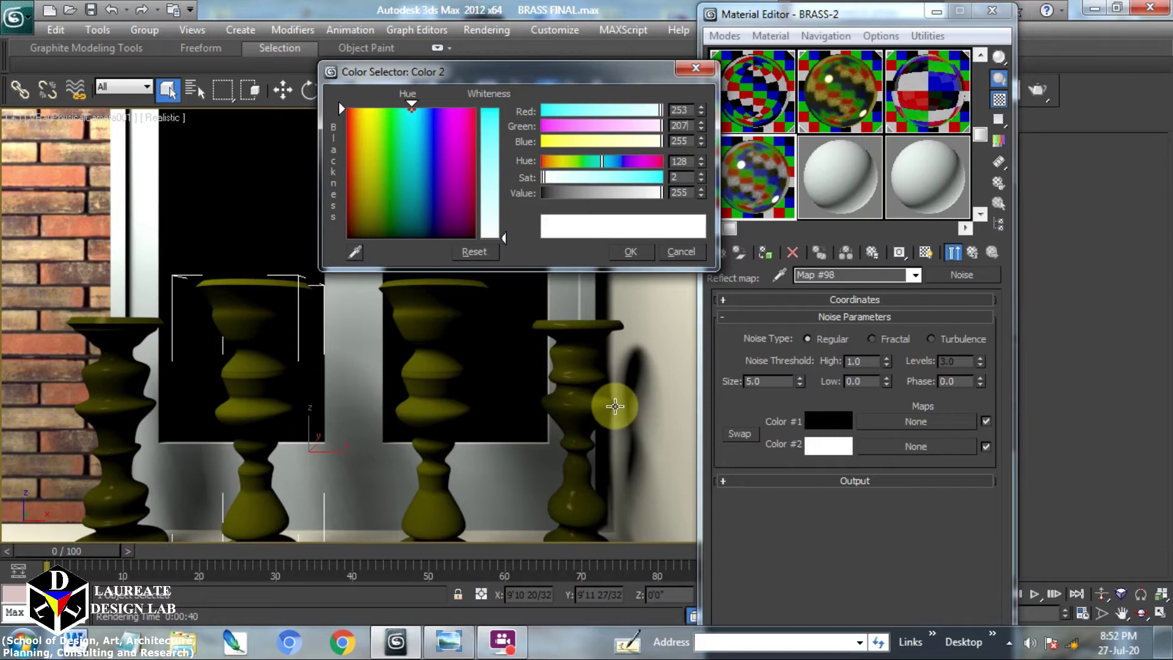
pyautogui.press('Tab')
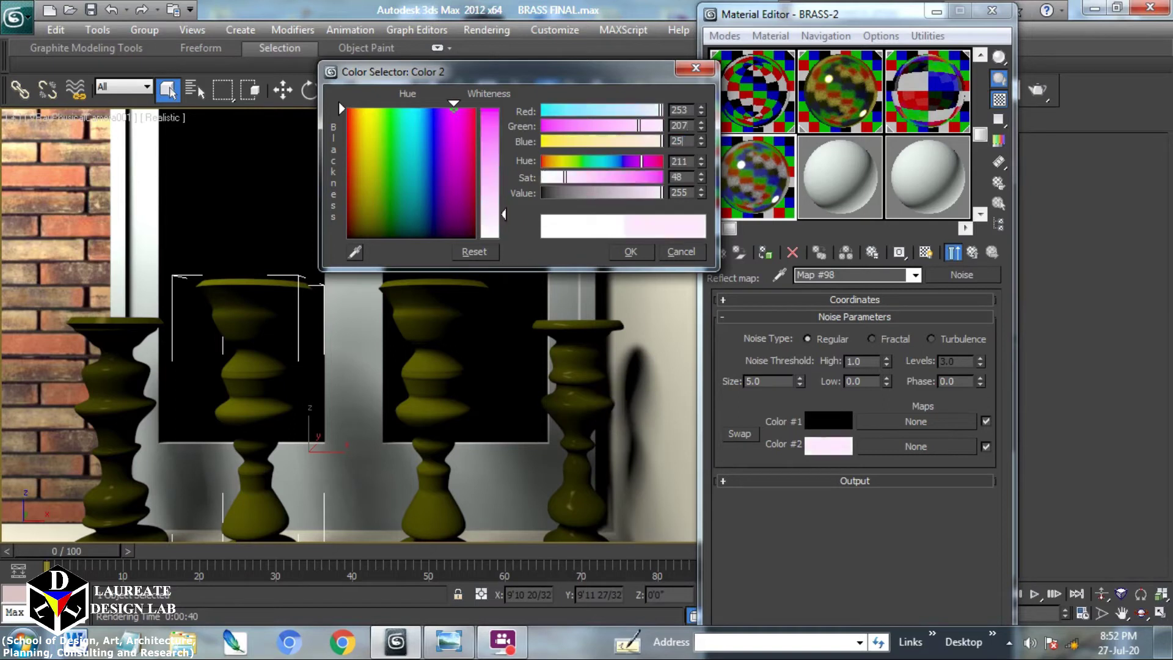
pyautogui.click(640, 250)
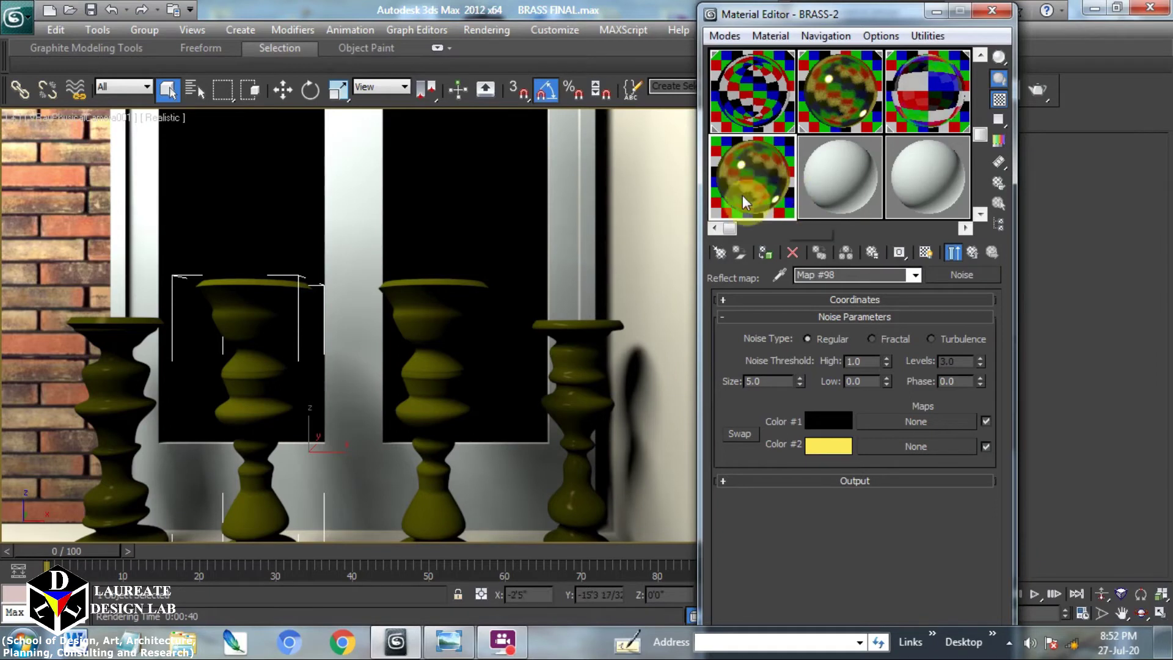
# Check the Type-II map values in the reference image, return to the BRASS-2 material and set its bump amount to 10
pyautogui.click(448, 646)
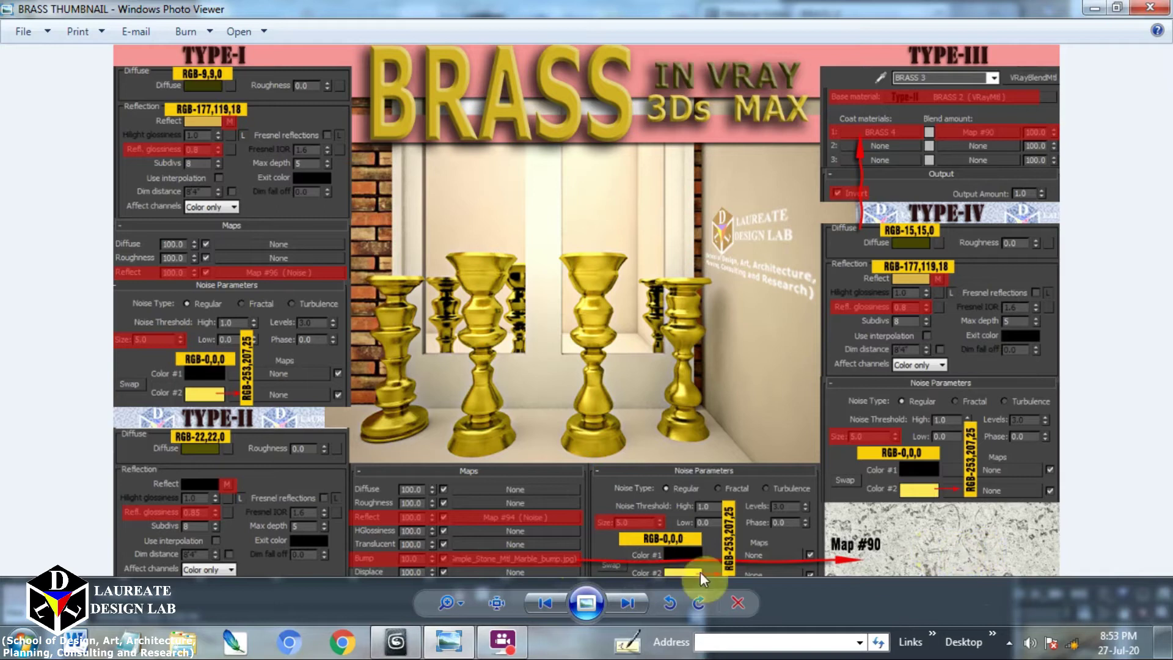
pyautogui.click(449, 640)
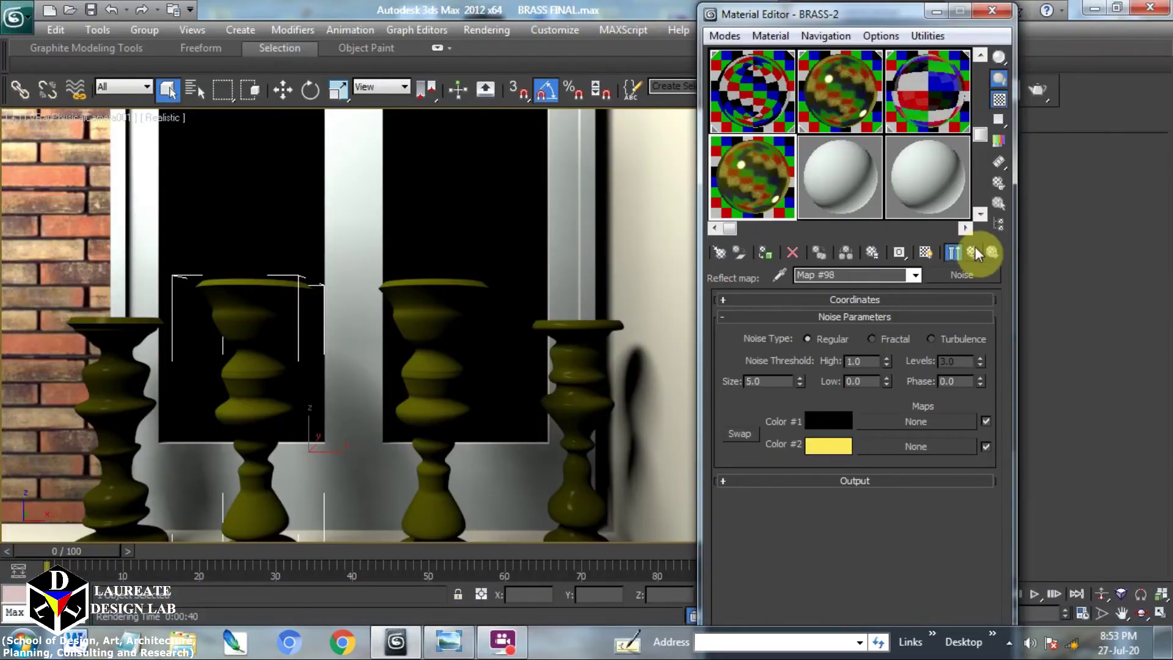
pyautogui.click(975, 247)
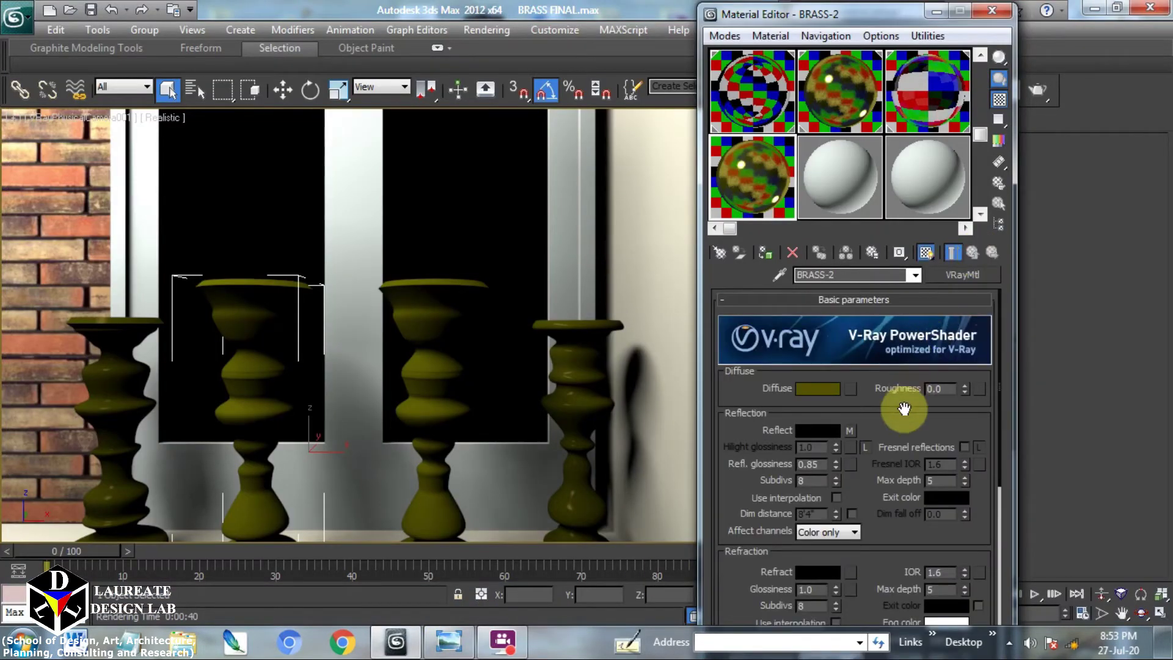
pyautogui.scroll(-5, 819, 379)
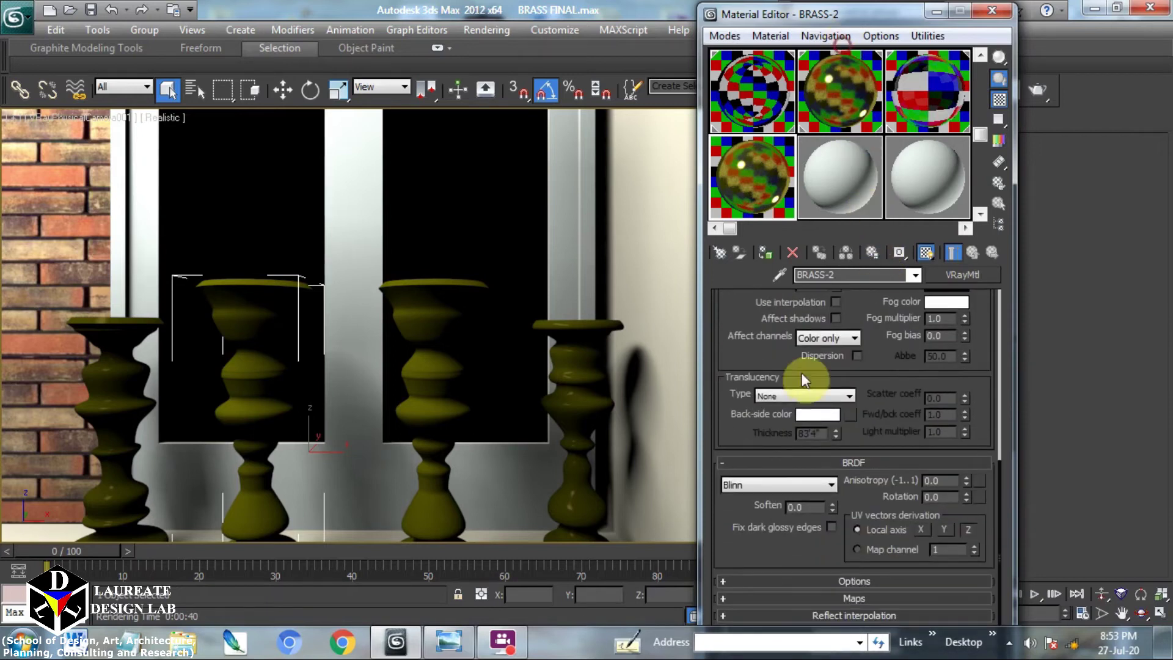
pyautogui.click(790, 598)
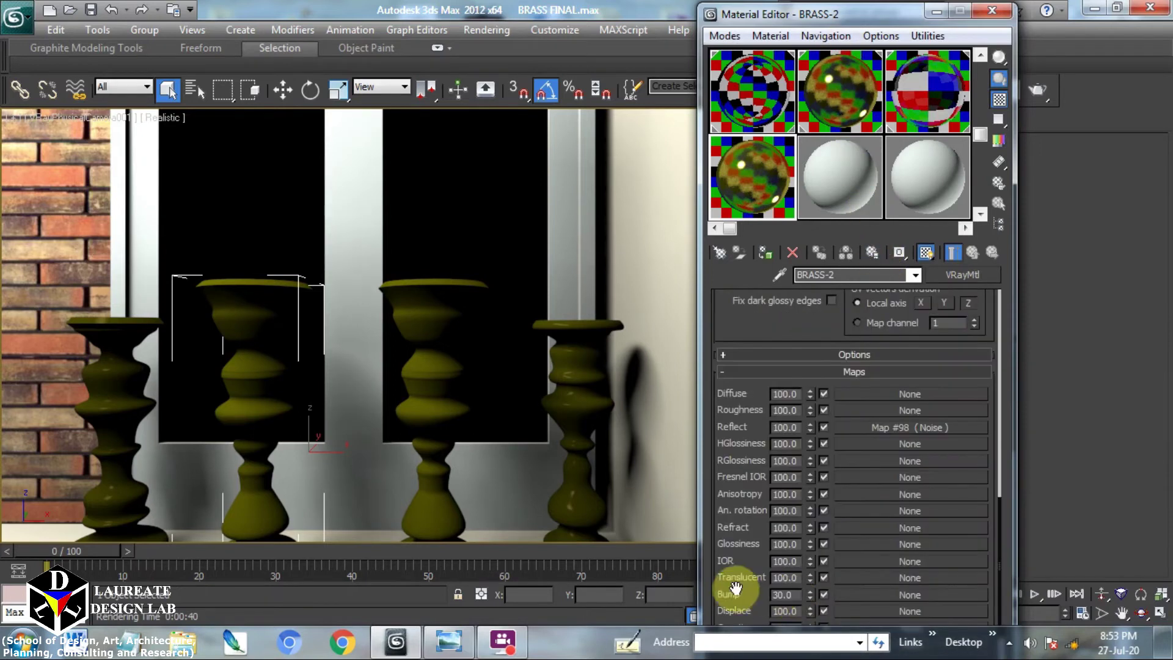
pyautogui.doubleClick(785, 594)
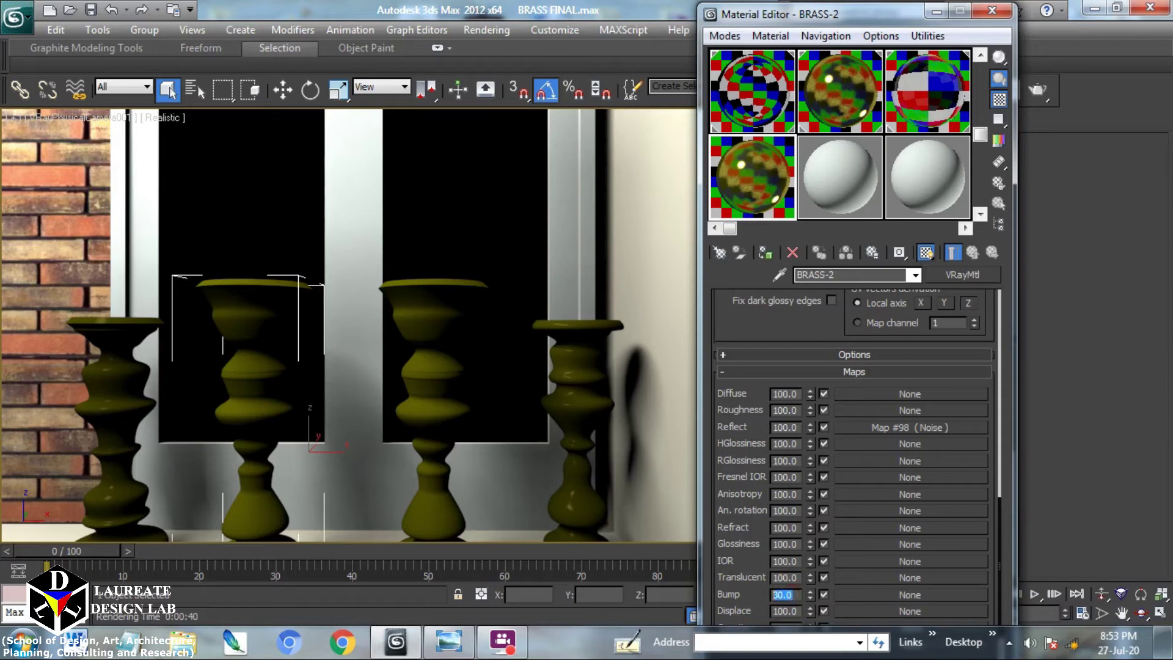
pyautogui.write('10')
# Load Simple_Stone_Mtl_Marble_bump from the COPPER x folder as BRASS-2's bump bitmap, preview the image and return to the material
pyautogui.click(848, 597)
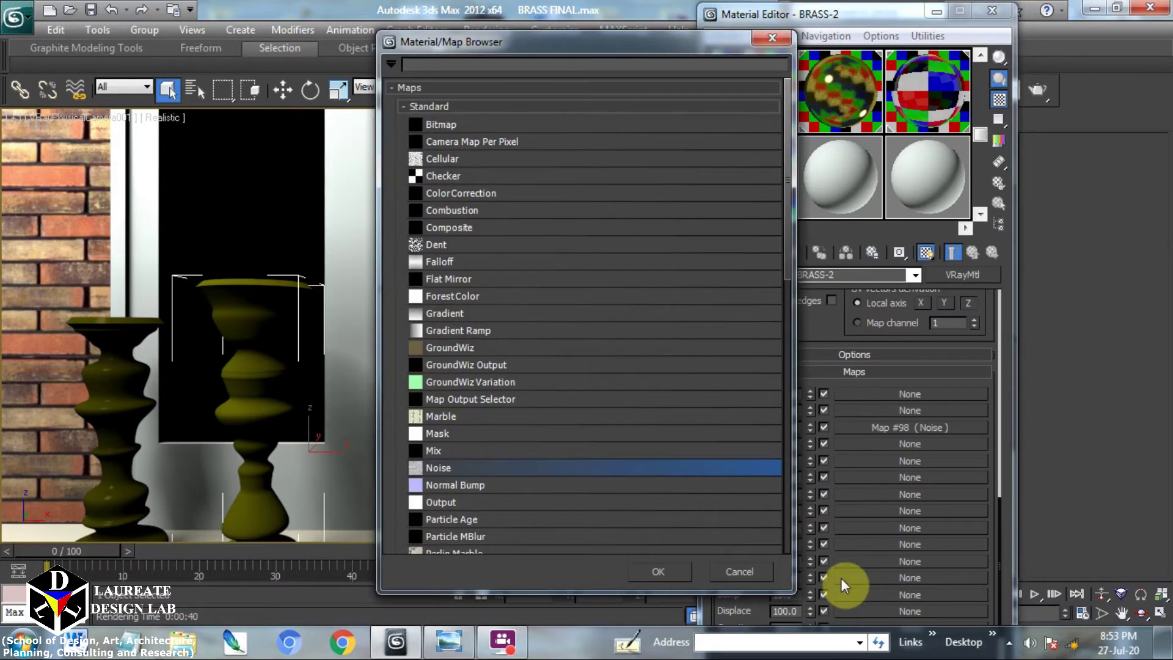
pyautogui.click(488, 126)
pyautogui.doubleClick(489, 126)
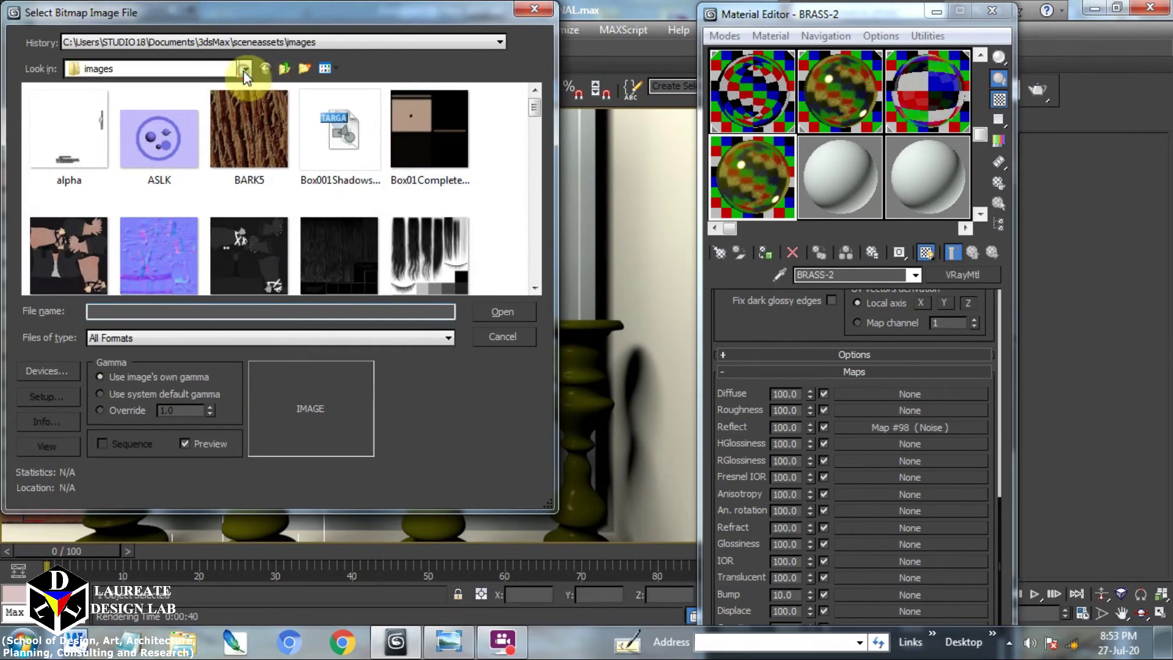
pyautogui.click(244, 69)
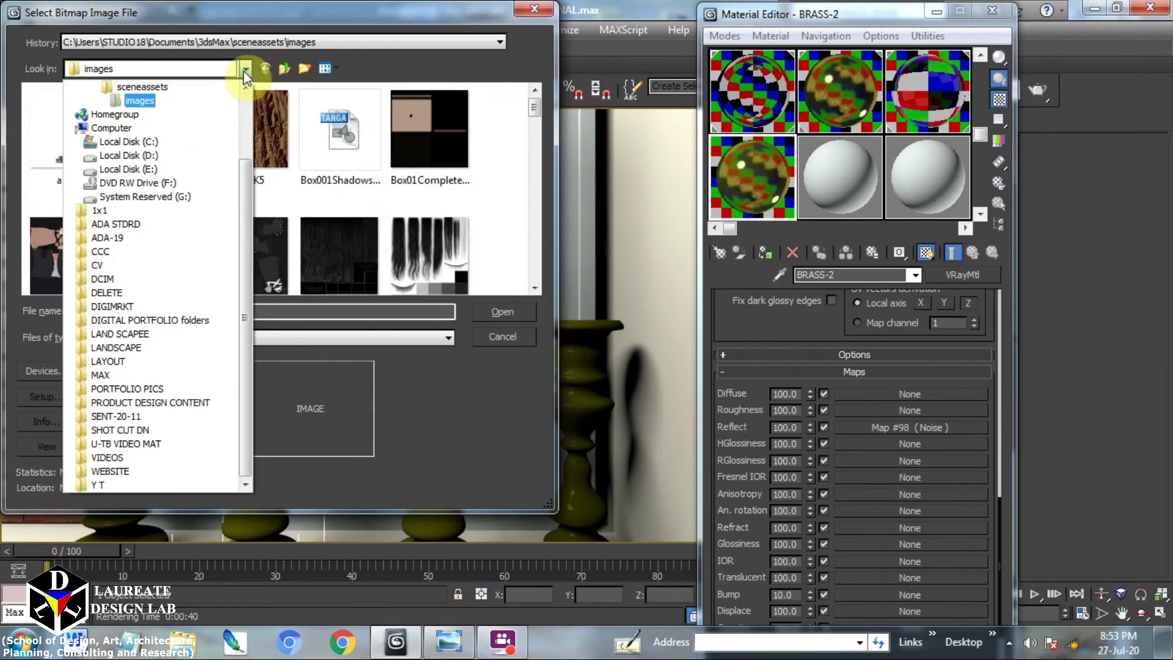
pyautogui.click(118, 373)
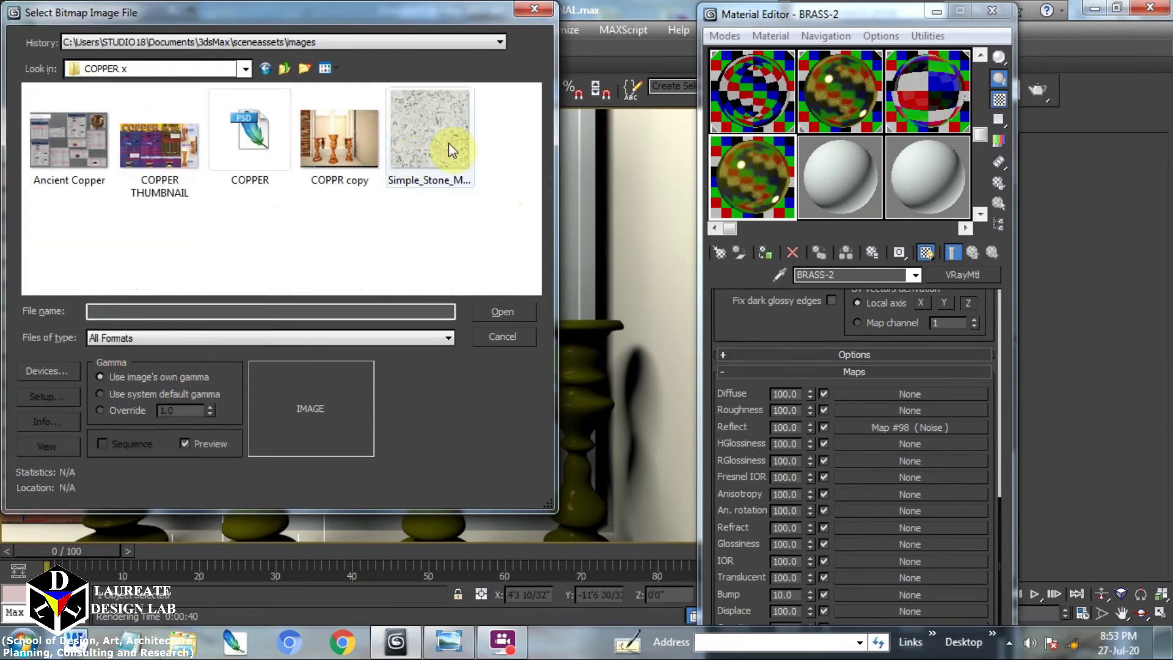
pyautogui.click(448, 143)
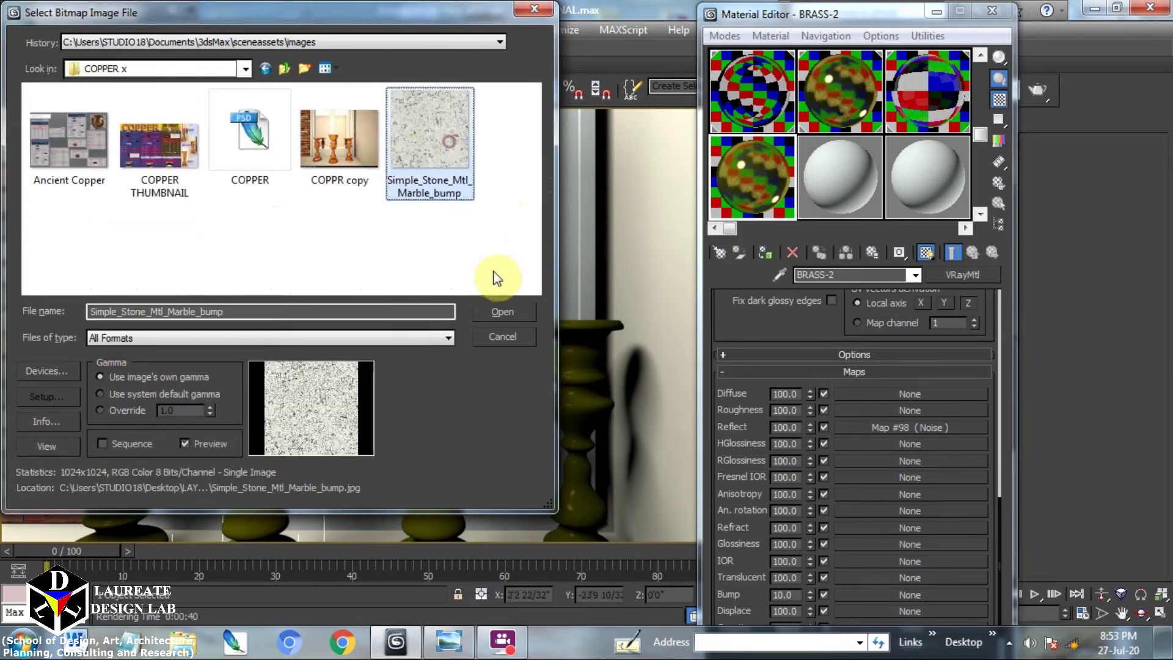
pyautogui.click(515, 309)
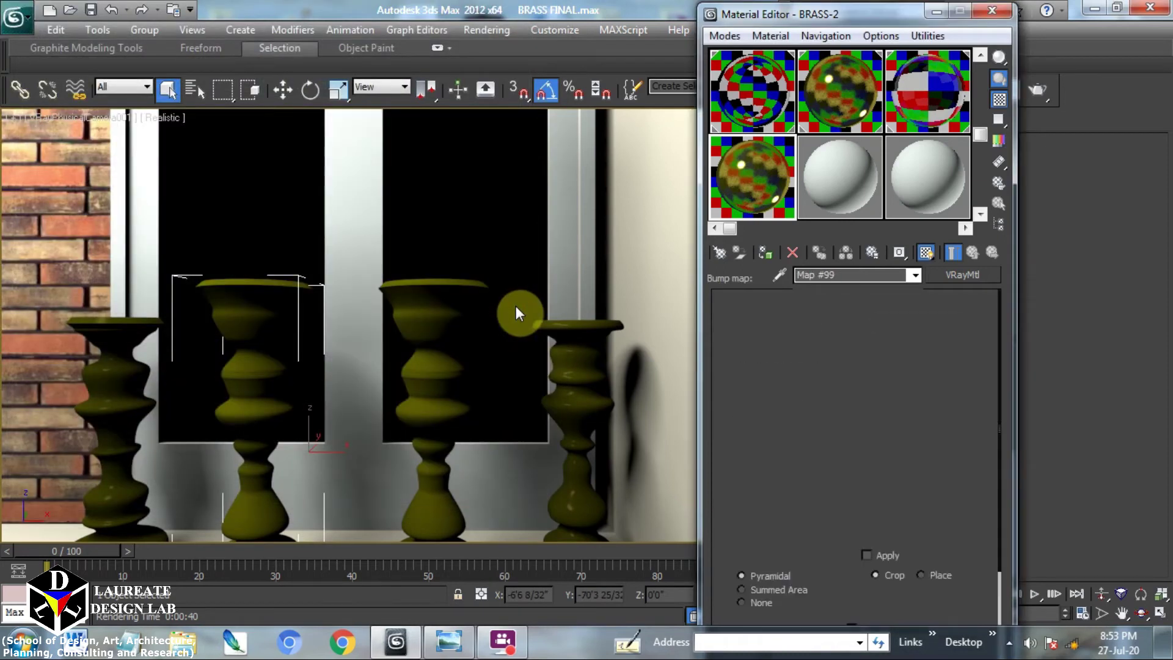
pyautogui.click(964, 556)
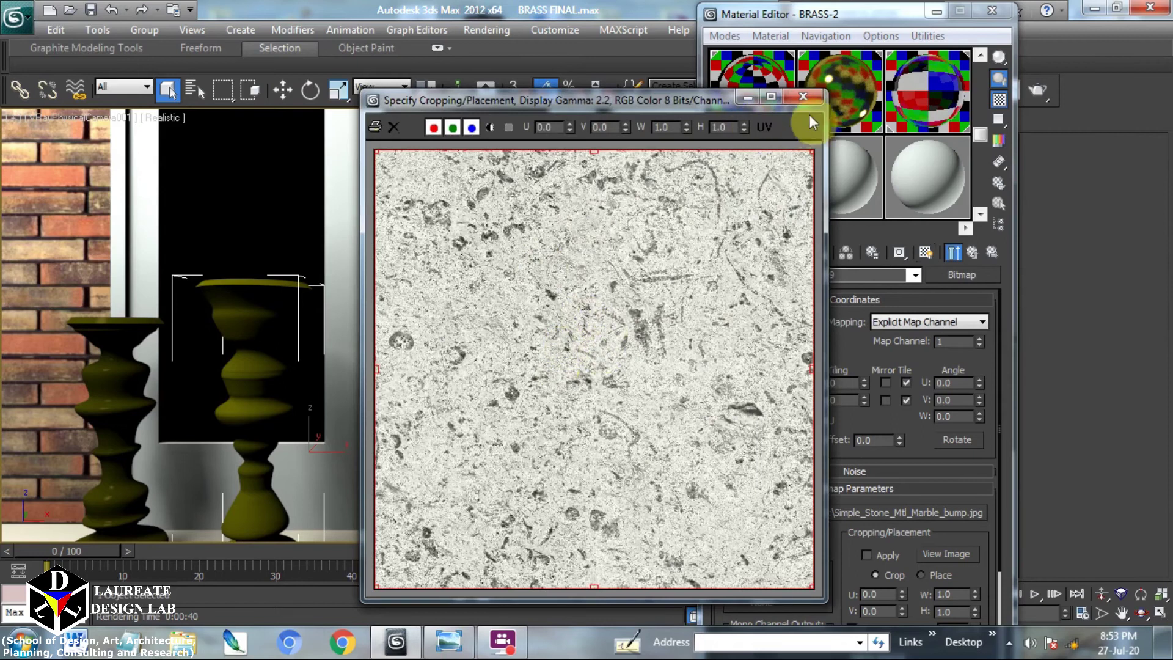
pyautogui.click(800, 97)
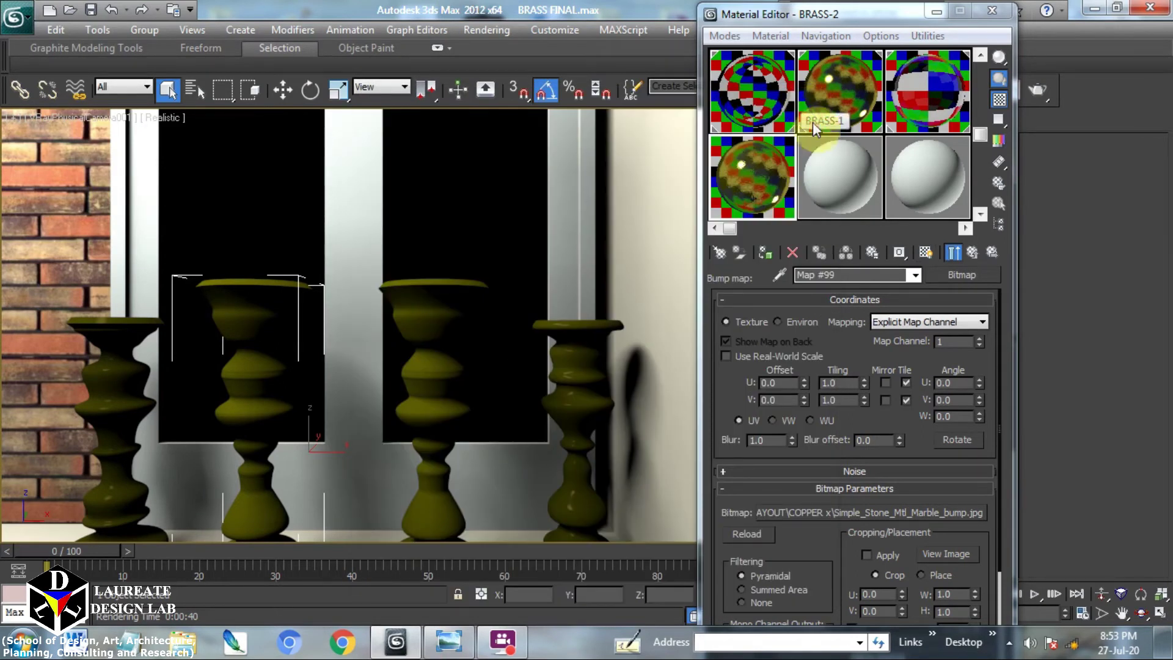
pyautogui.click(971, 252)
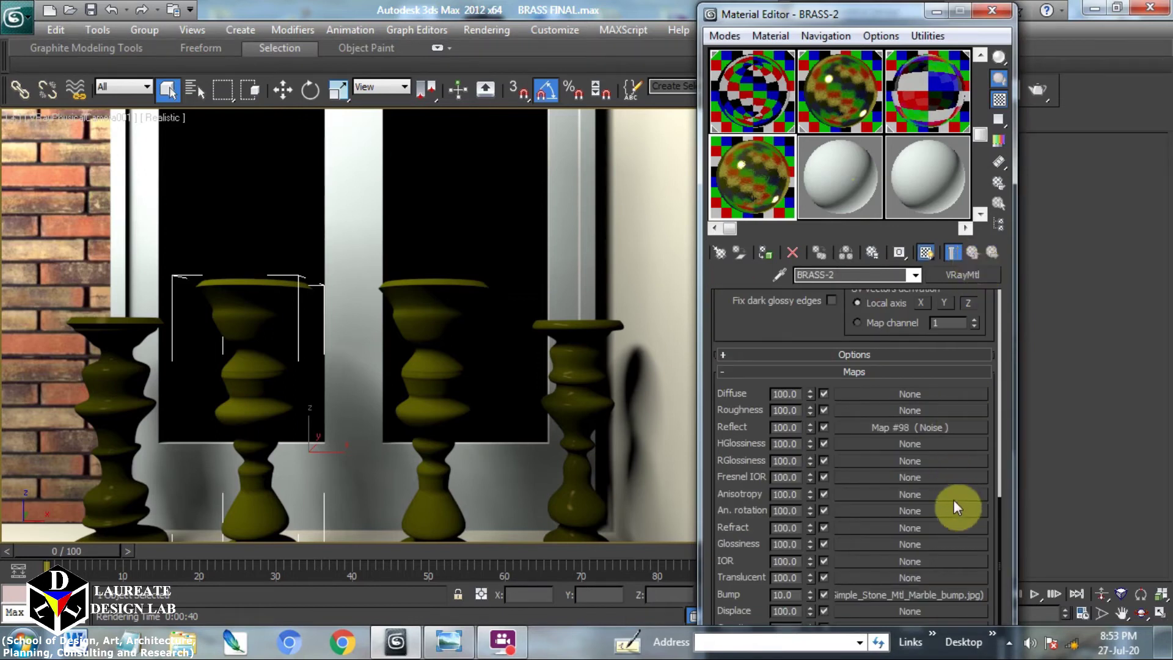
# Review BRASS-2's basic parameters, render the region around the second vase from the brick wall in V-Ray and consult the reference image
pyautogui.moveTo(760, 341); pyautogui.dragTo(780, 537)
pyautogui.moveTo(745, 359); pyautogui.dragTo(759, 597)
pyautogui.moveTo(792, 543); pyautogui.dragTo(791, 540)
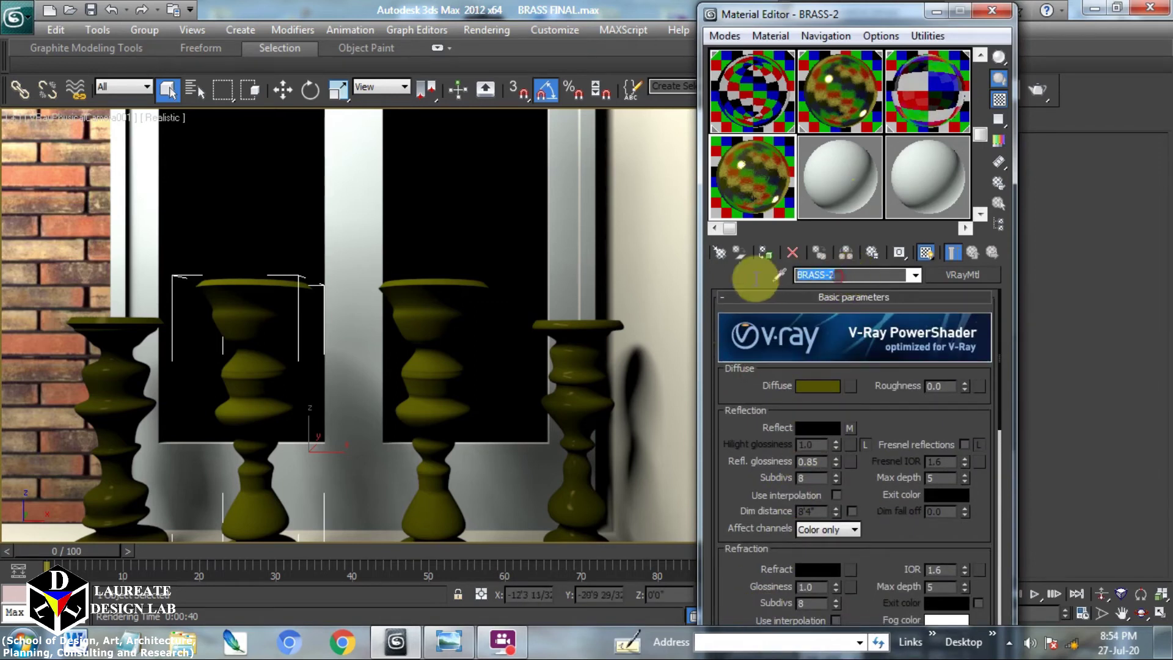
pyautogui.hotkey('shift', 'q')
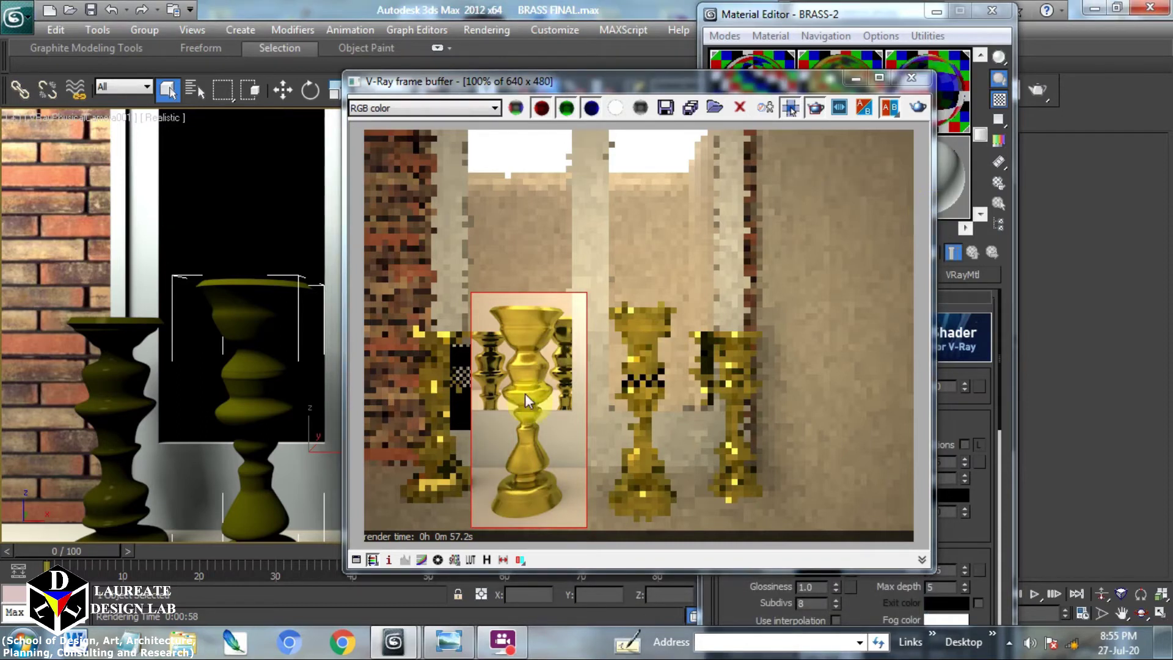
pyautogui.click(450, 640)
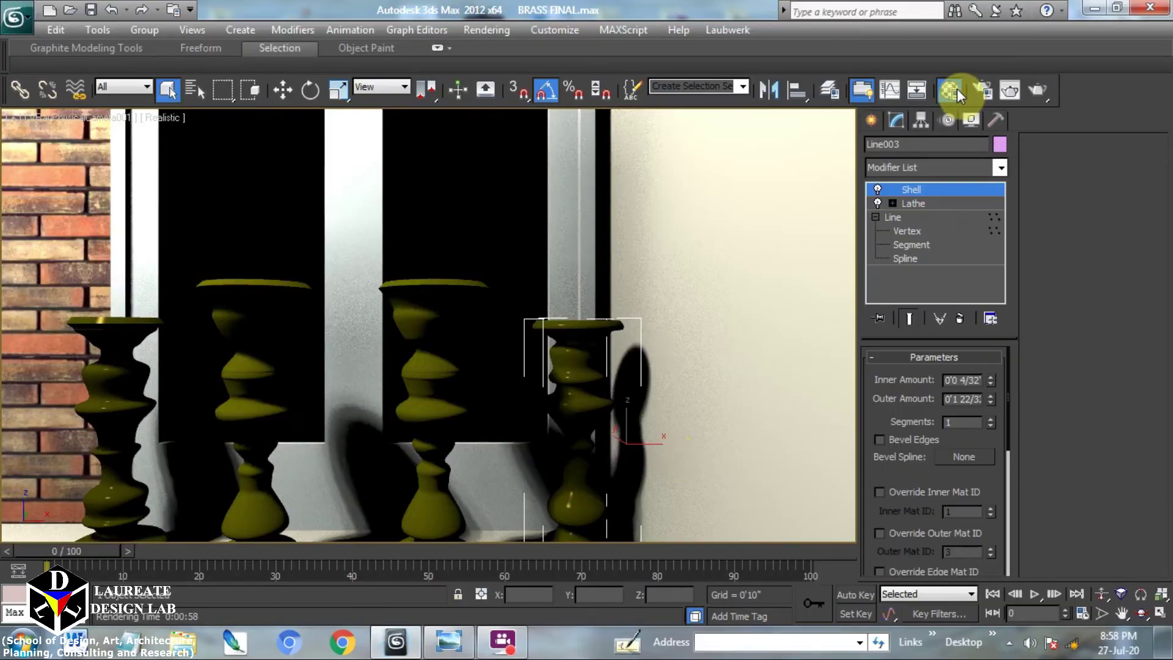
# Set the BRASS-4 material's diffuse color to RGB 15, 15, 0 per the Type-IV reference values and enable its sample background
pyautogui.click(957, 89)
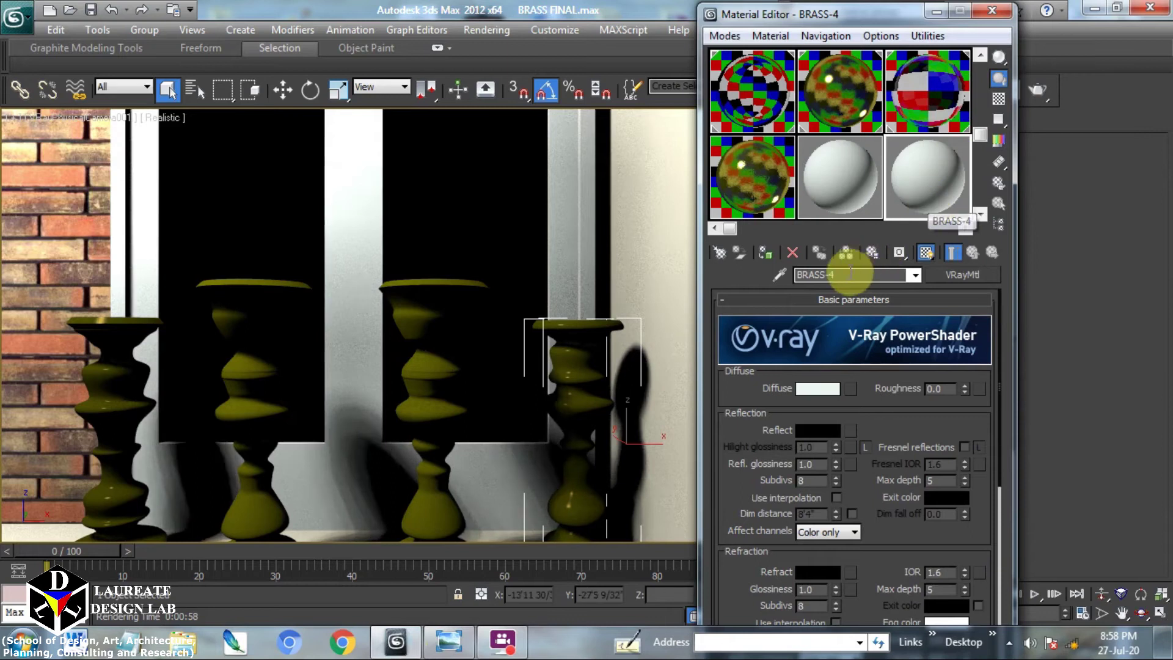
pyautogui.moveTo(850, 273); pyautogui.dragTo(760, 275)
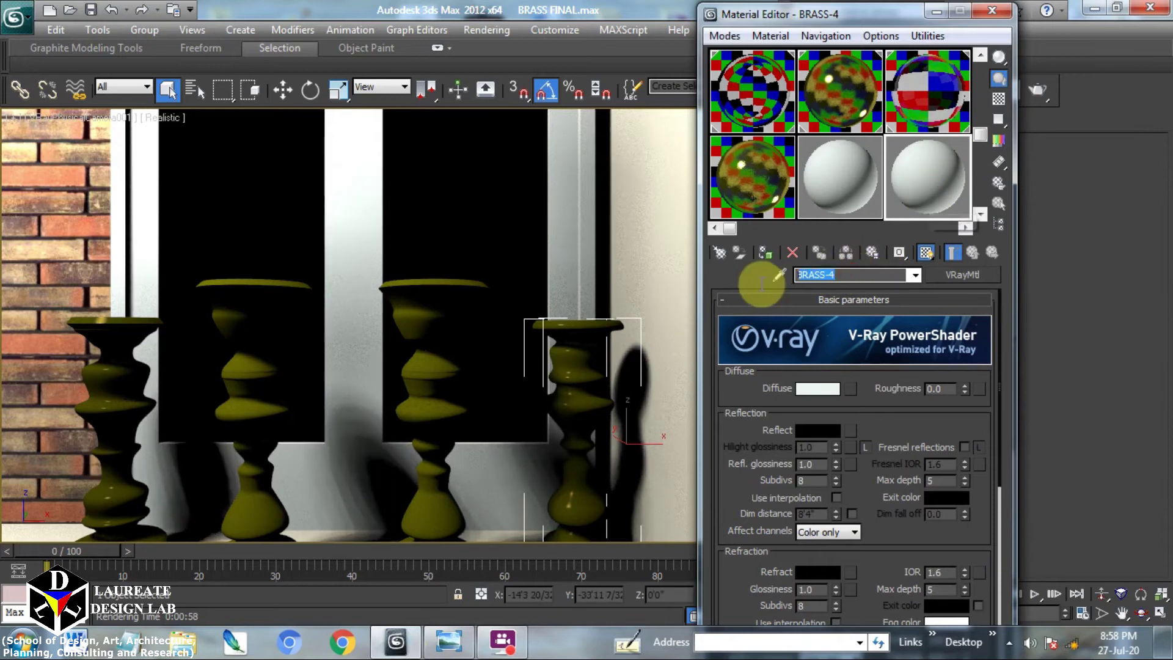
pyautogui.click(821, 390)
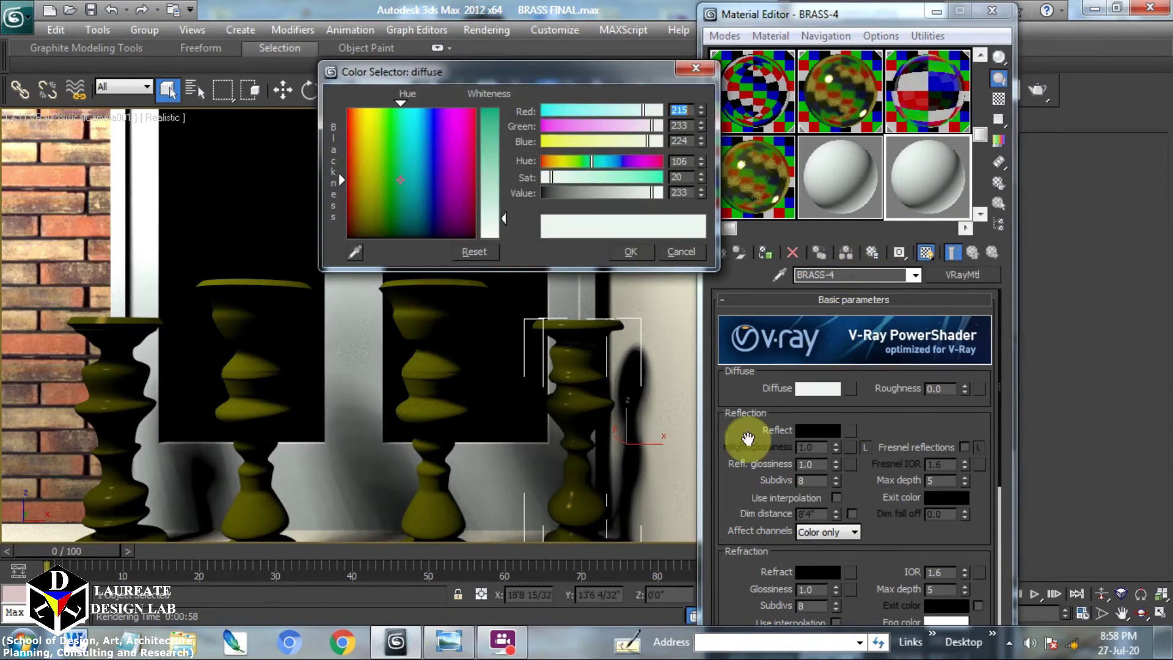
pyautogui.click(448, 641)
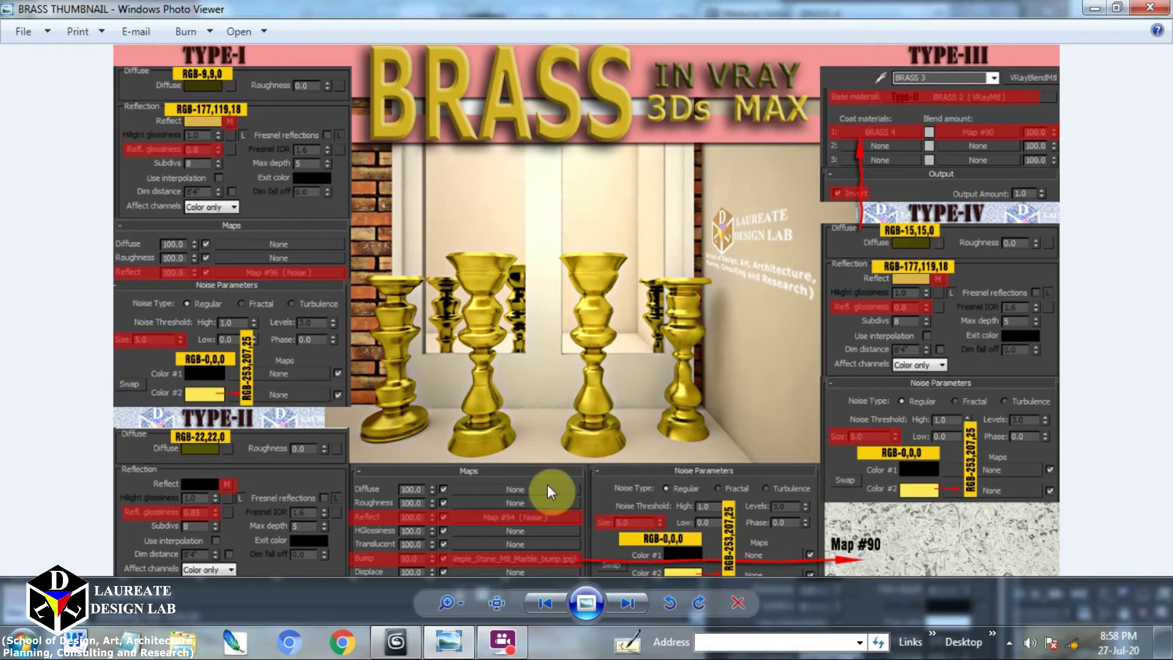
pyautogui.click(448, 641)
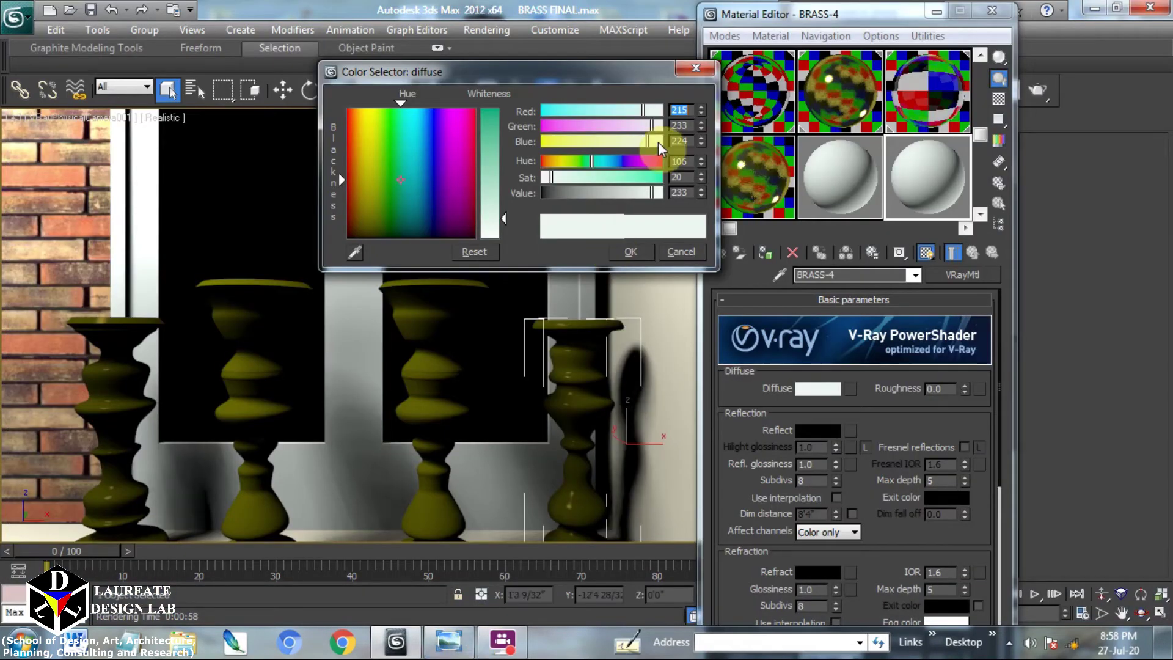
pyautogui.write('15')
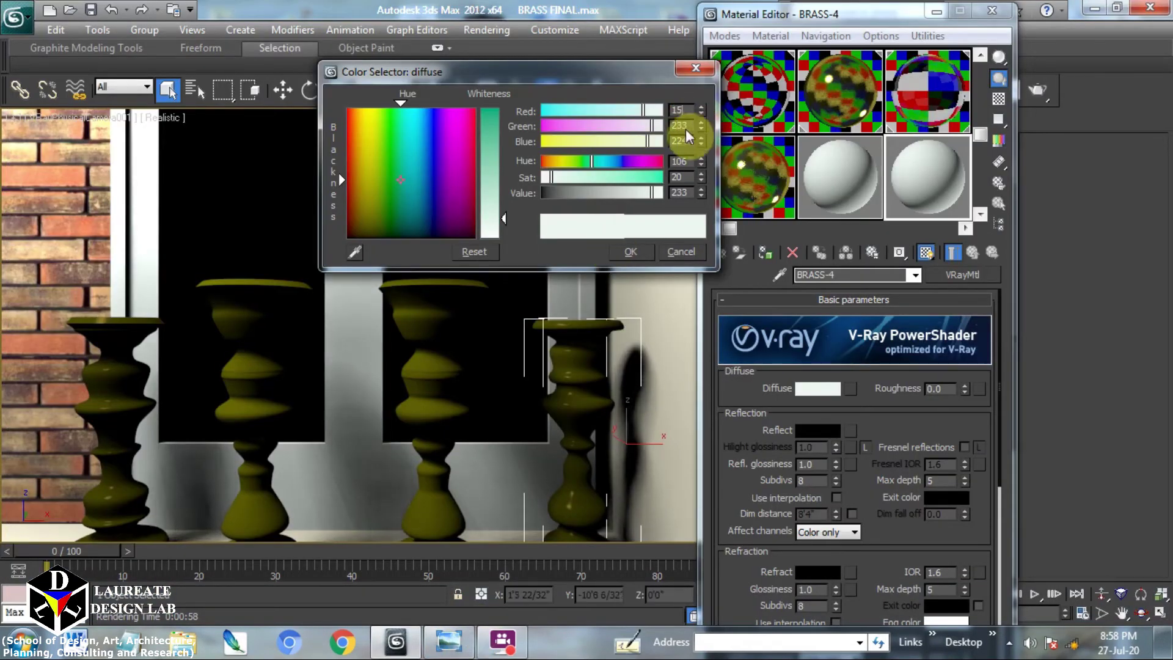
pyautogui.press('Tab')
pyautogui.write('1')
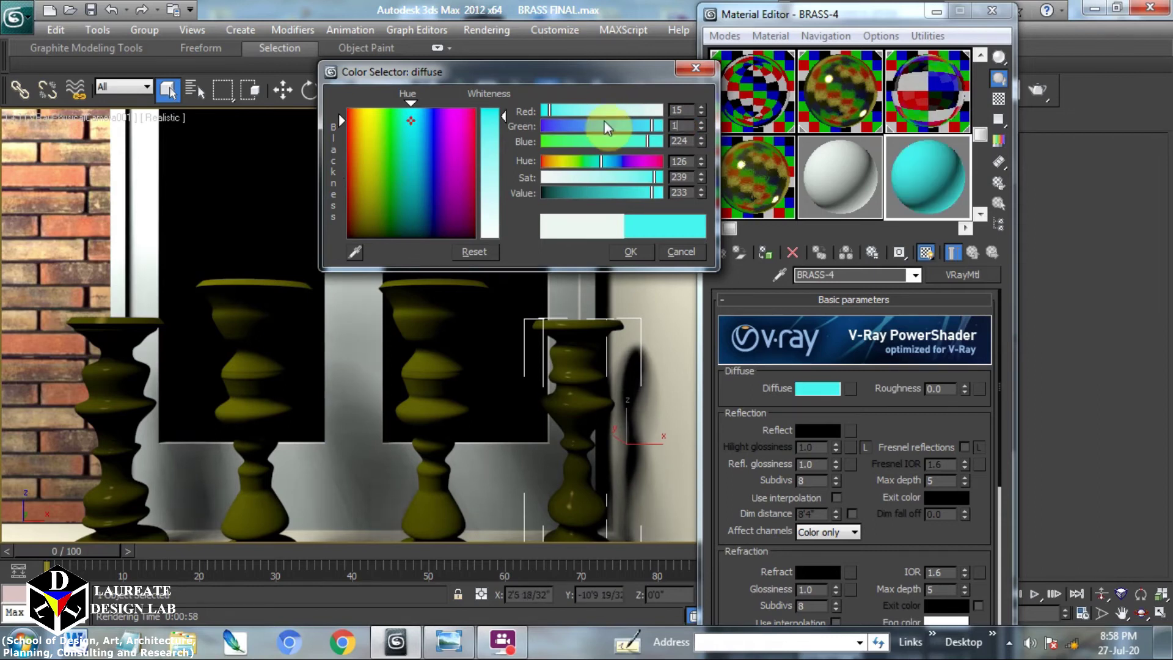
pyautogui.write('5')
pyautogui.press('Tab')
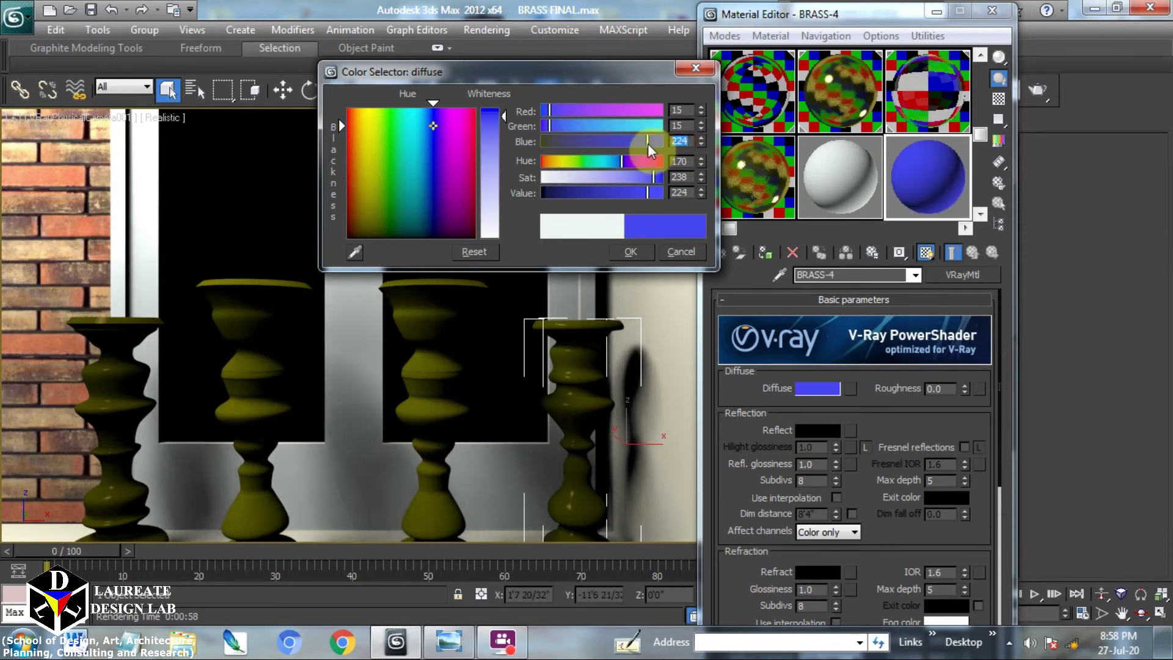
pyautogui.write('0')
pyautogui.click(635, 246)
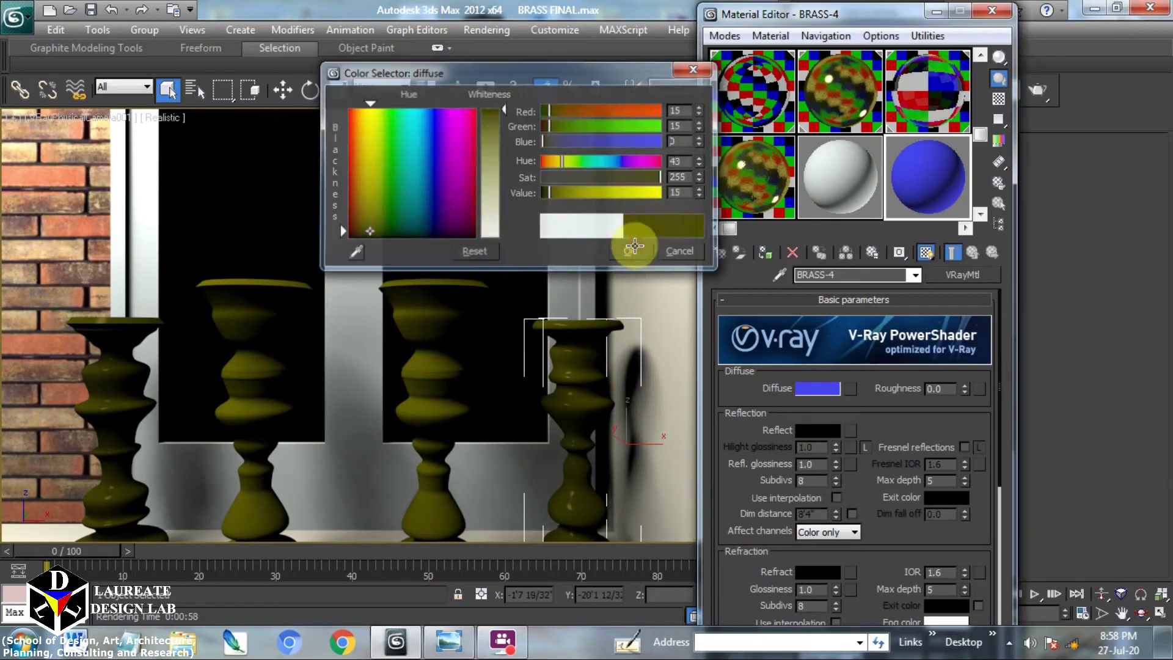
pyautogui.click(998, 99)
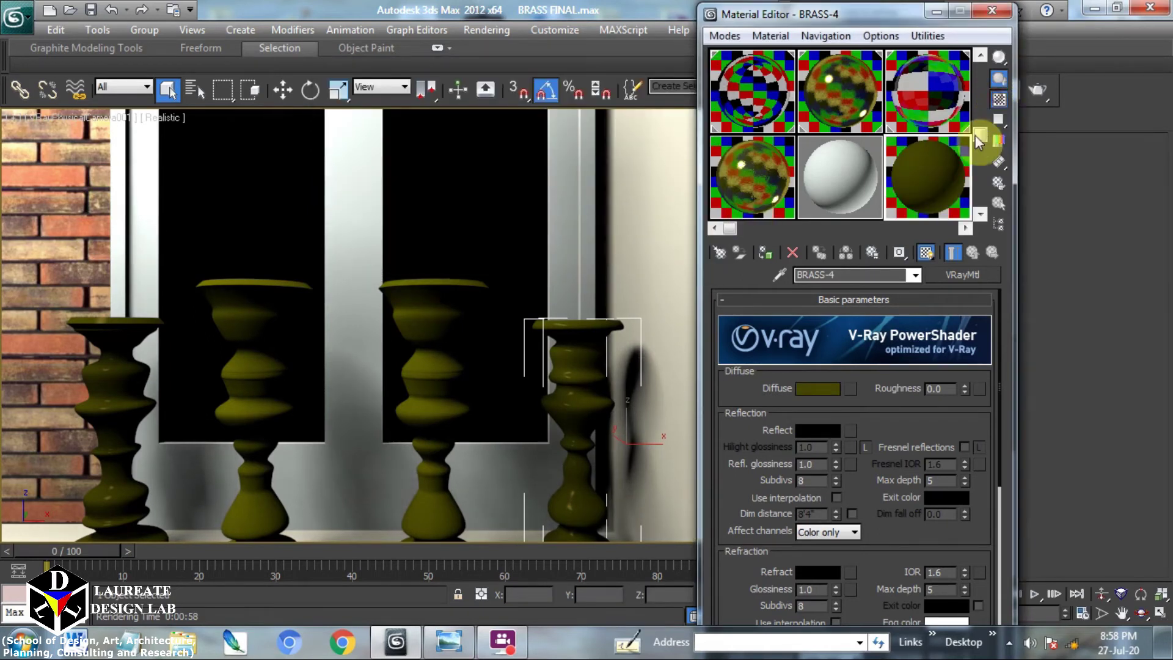
# Consult the Type-IV values in the reference image and set BRASS-4's reflection color to RGB 177, 119, 18
pyautogui.click(449, 641)
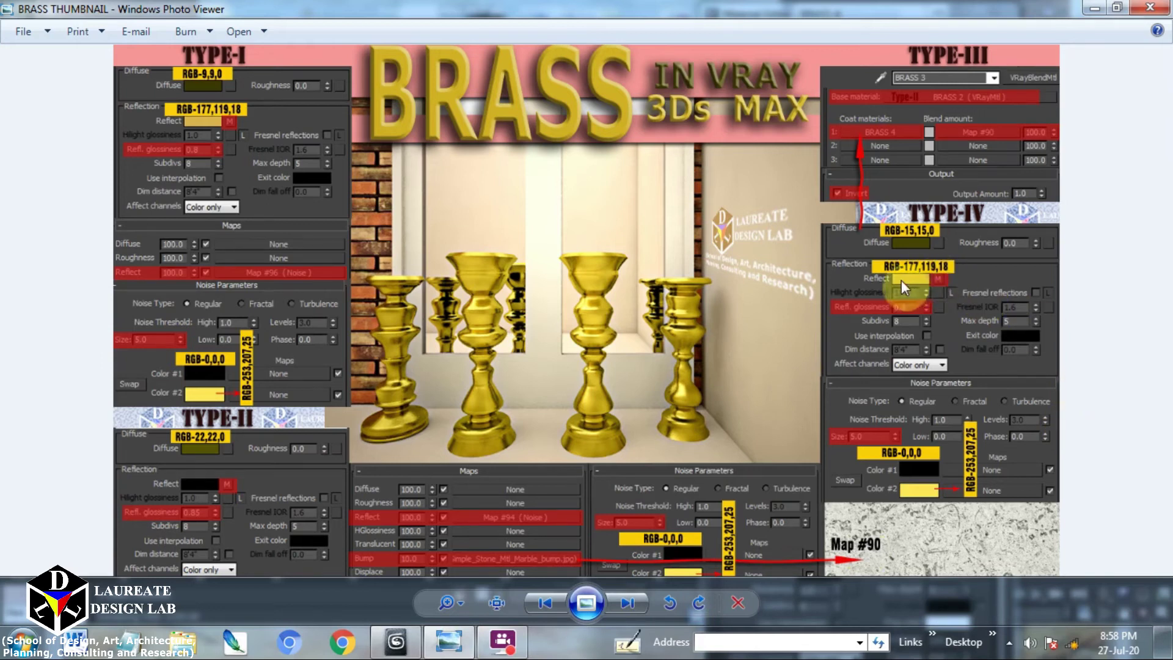
pyautogui.click(449, 641)
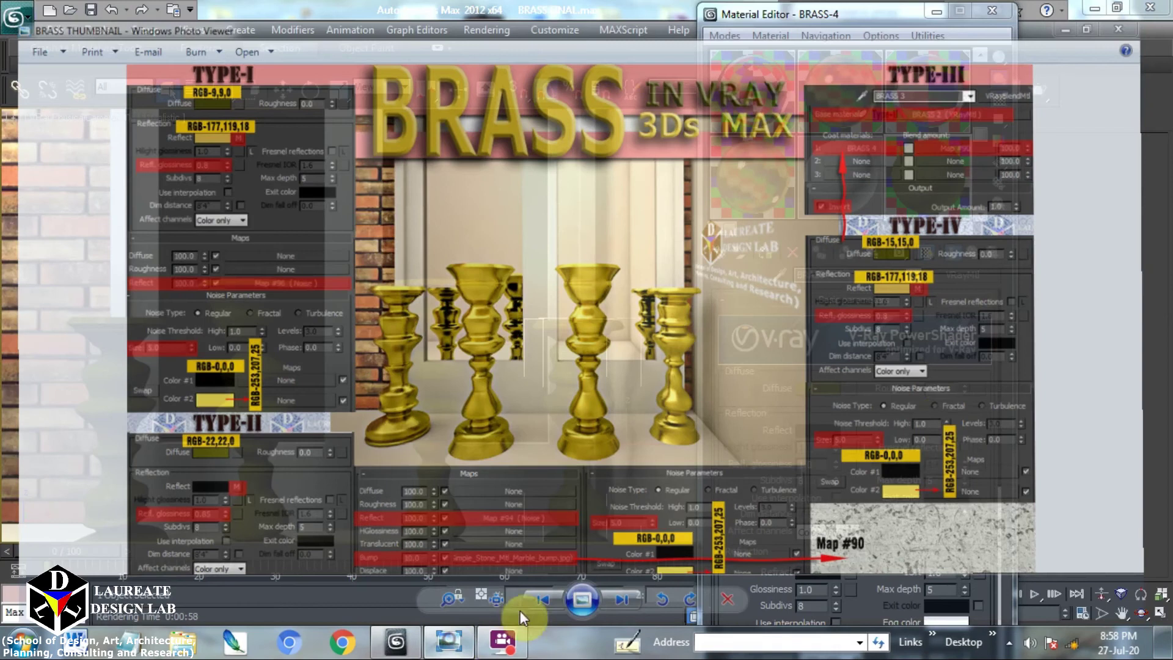
pyautogui.click(825, 429)
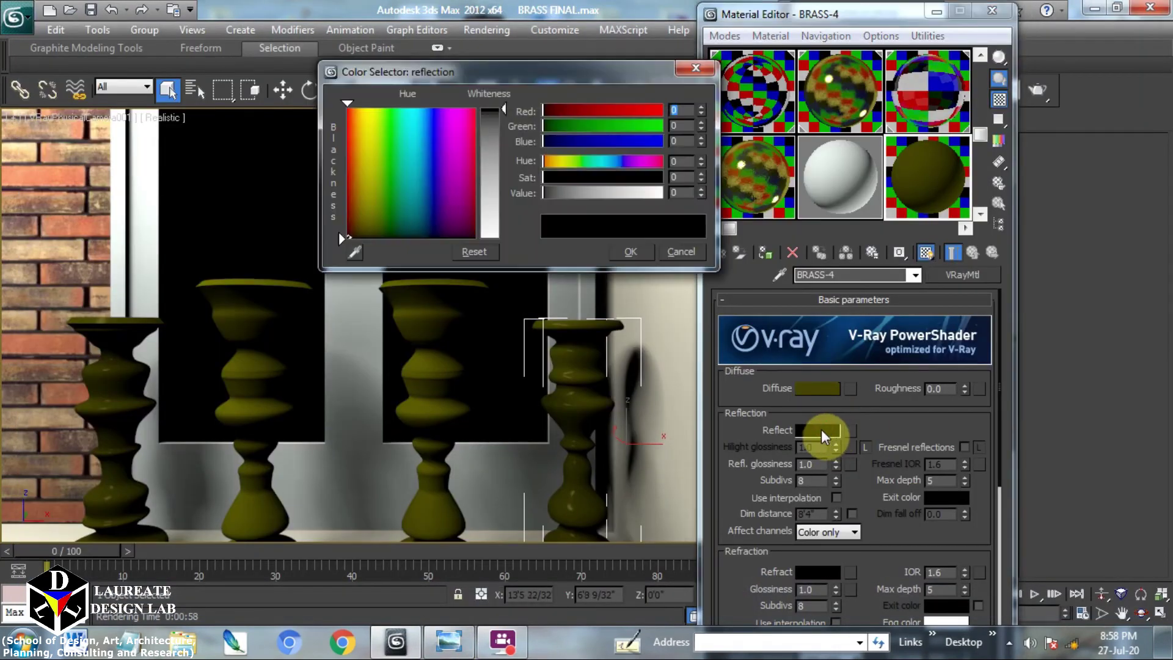
pyautogui.write('177')
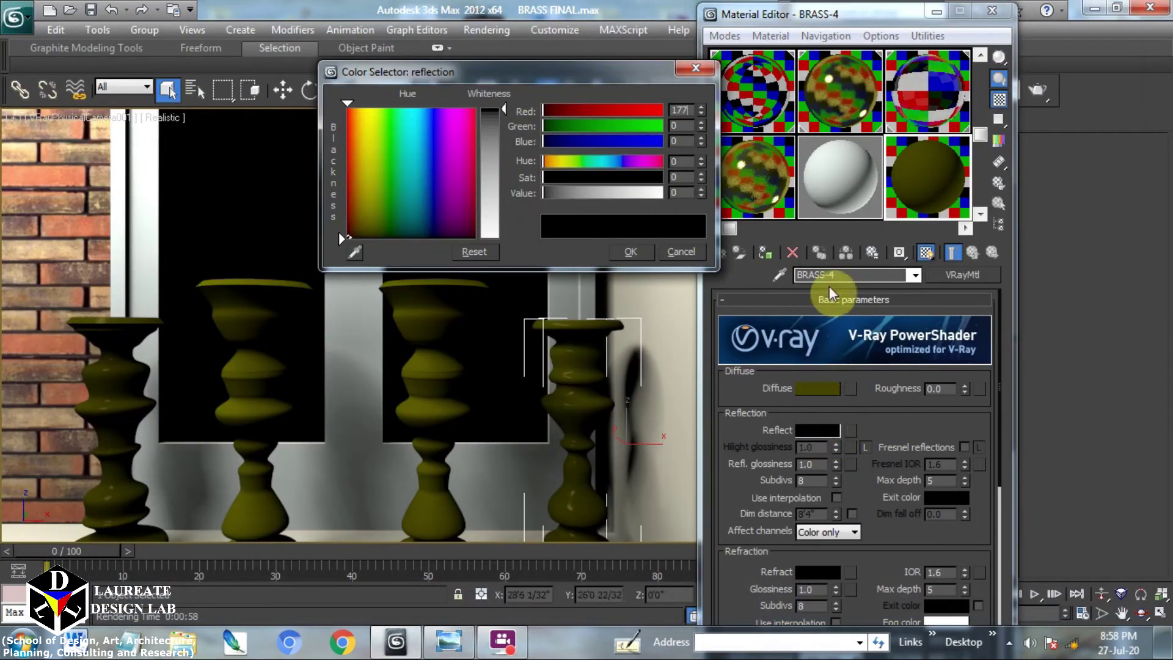
pyautogui.click(679, 126)
pyautogui.write('119')
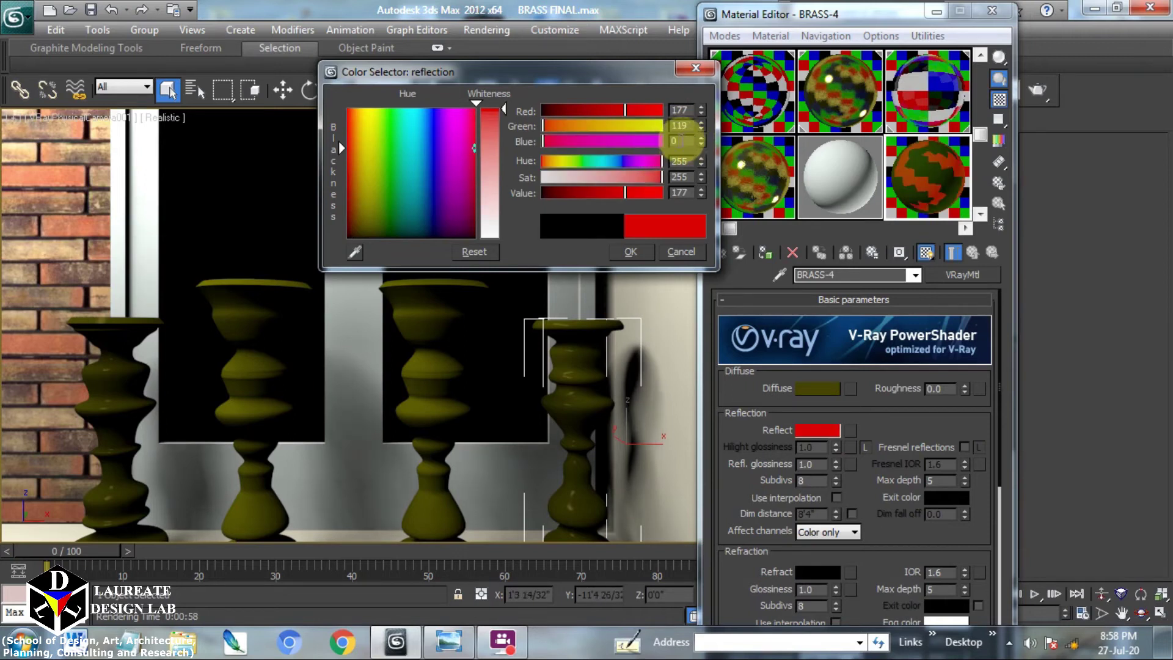
pyautogui.doubleClick(679, 145)
pyautogui.write('18')
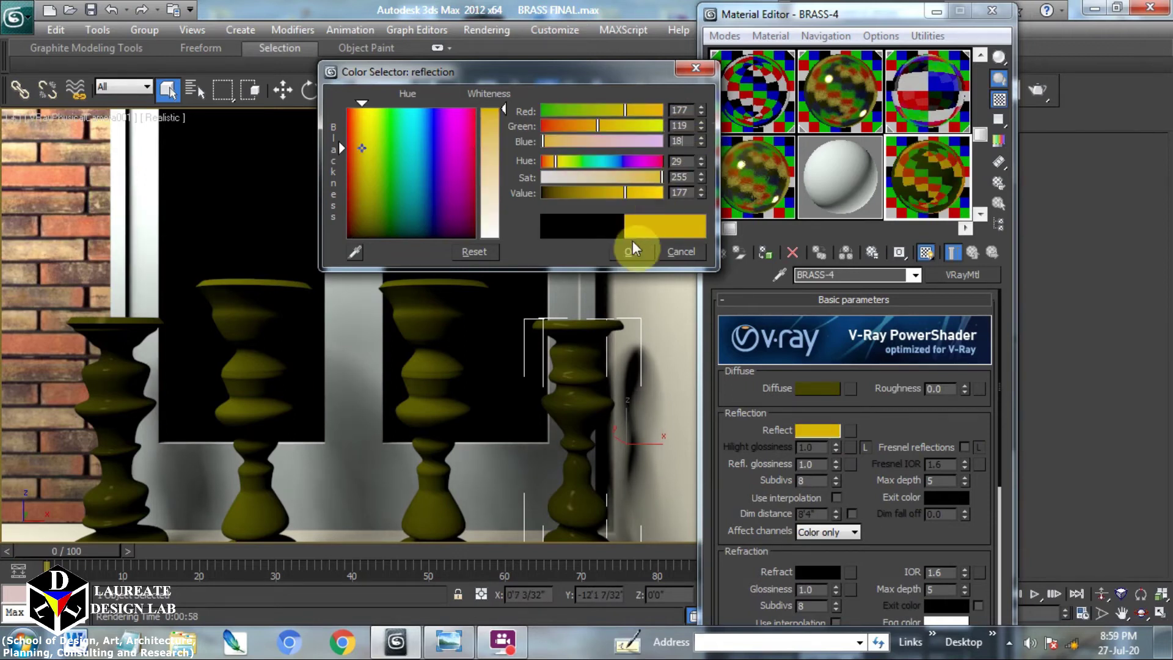
pyautogui.click(632, 248)
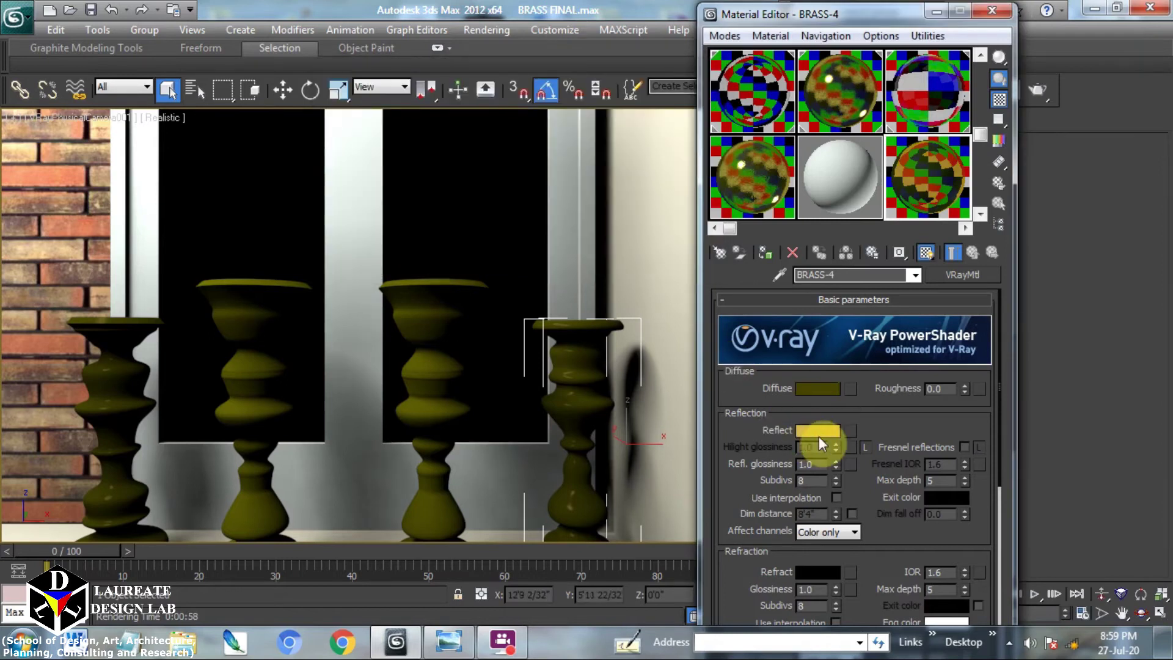
# Check the Type-IV reflection glossiness in the reference image and set BRASS-4's reflection glossiness to 0.8
pyautogui.click(449, 642)
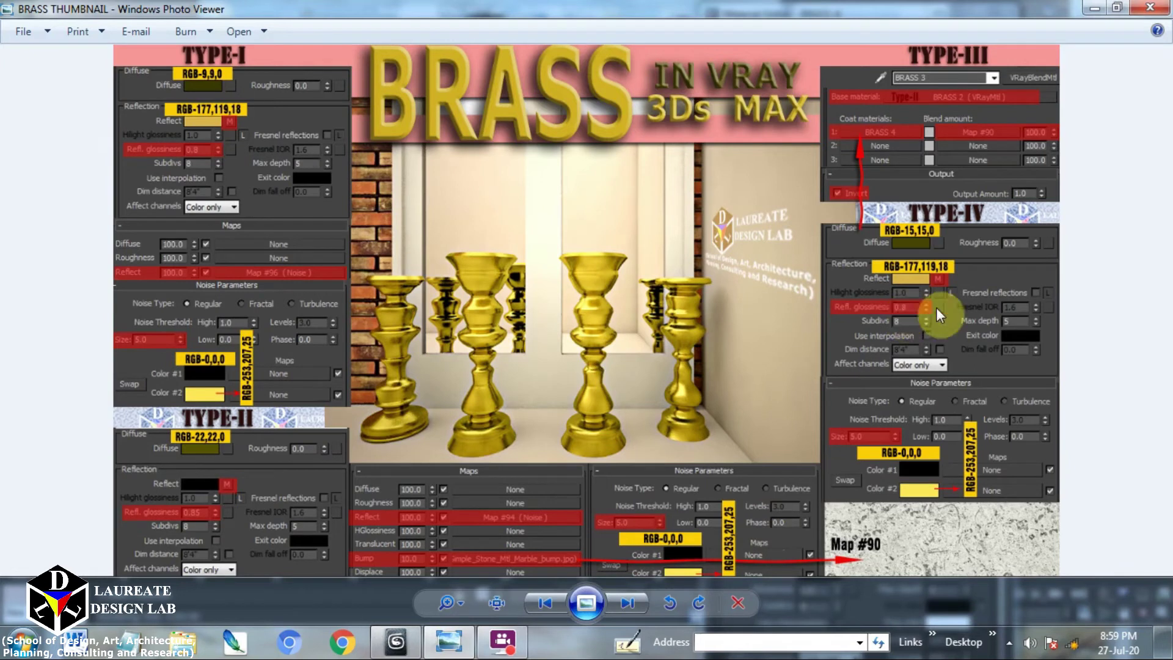
pyautogui.click(450, 642)
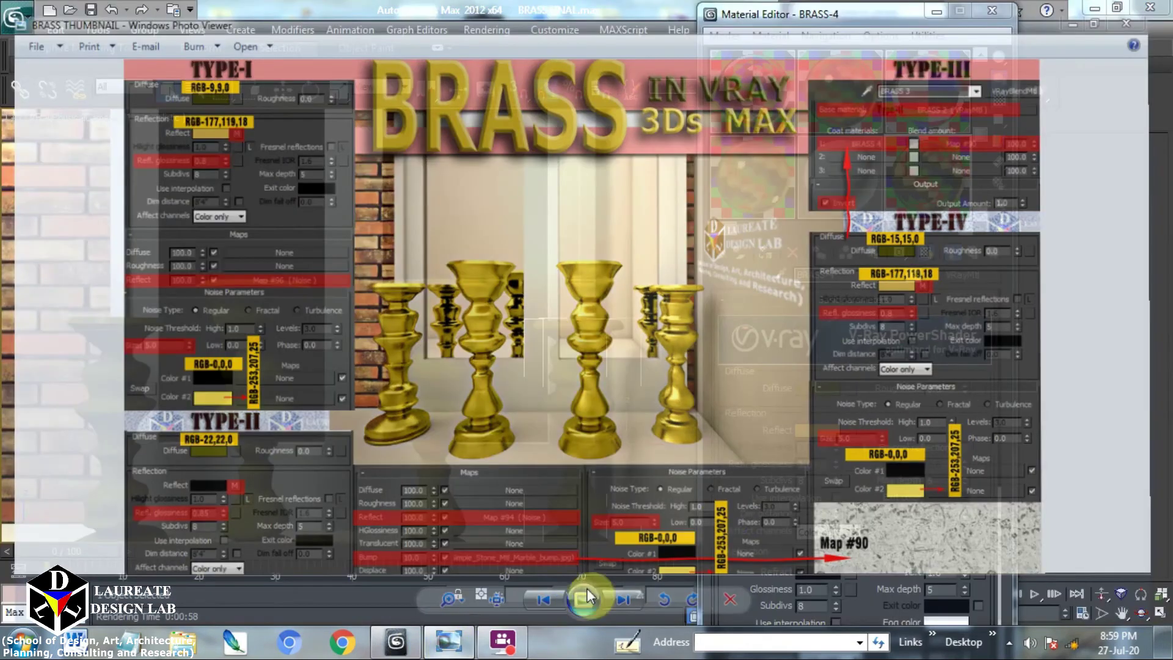
pyautogui.click(813, 466)
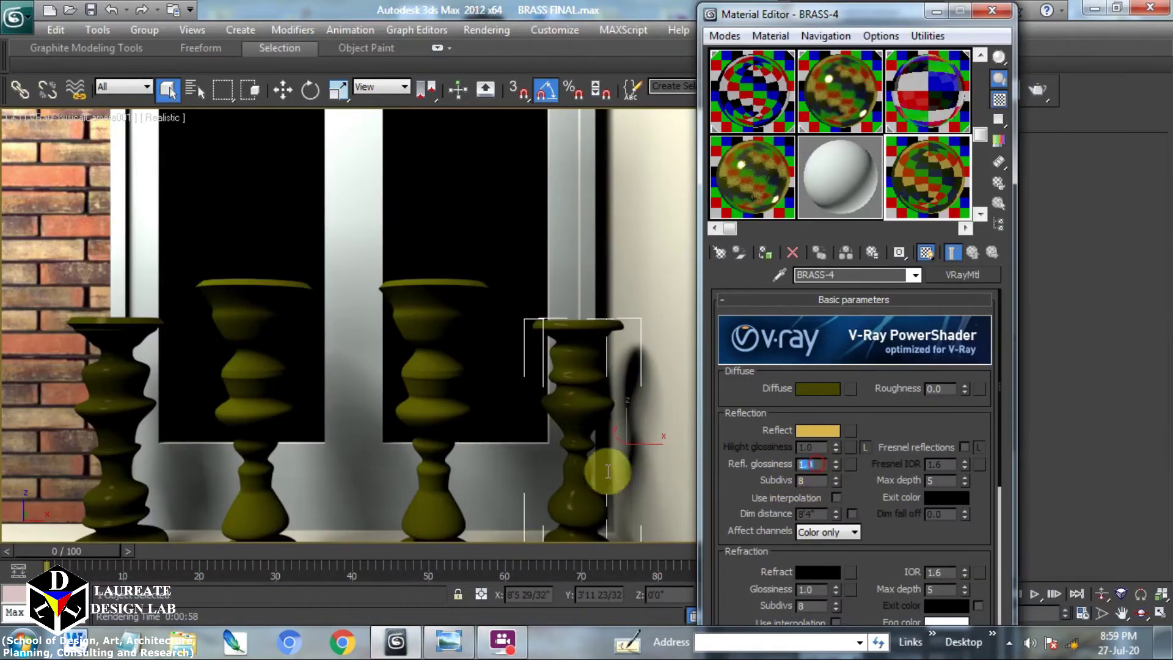
pyautogui.write('.8')
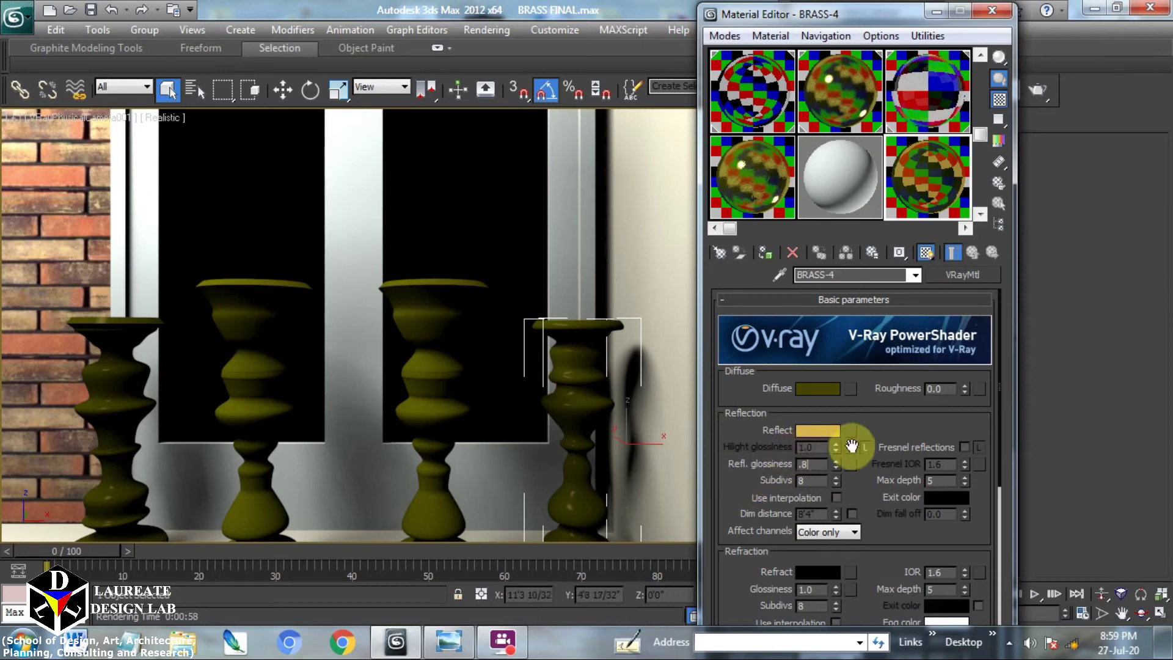
# Check the Type-IV noise values, assign a Noise map to BRASS-4's reflection with size 5, and accept black for Color #1
pyautogui.click(455, 642)
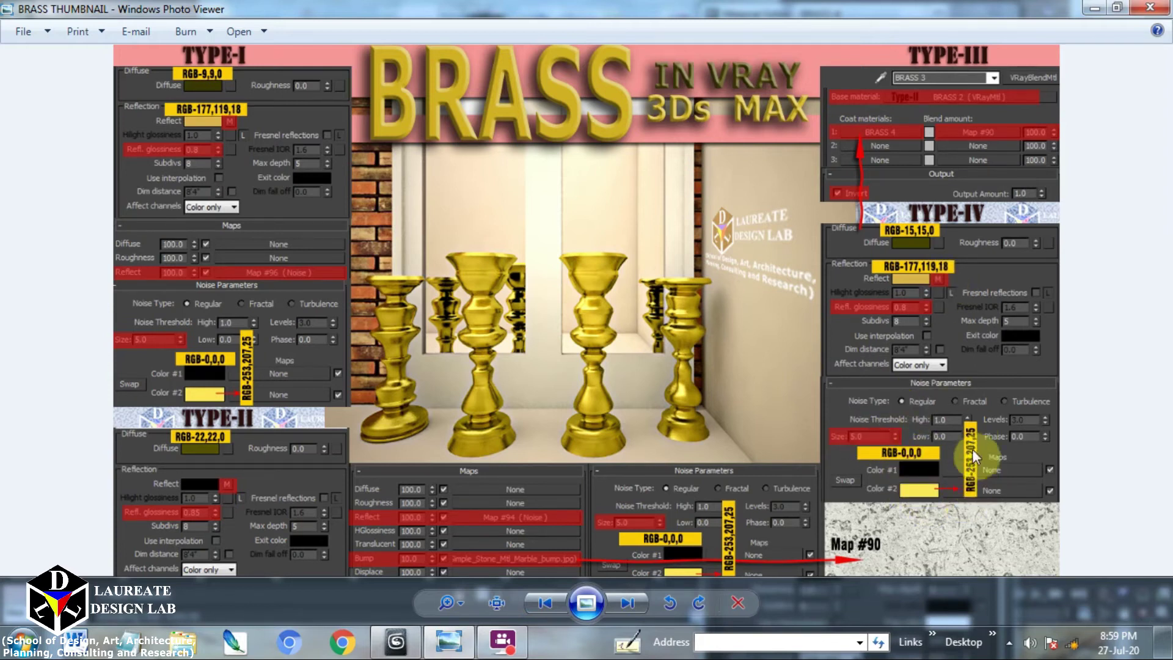
pyautogui.click(450, 642)
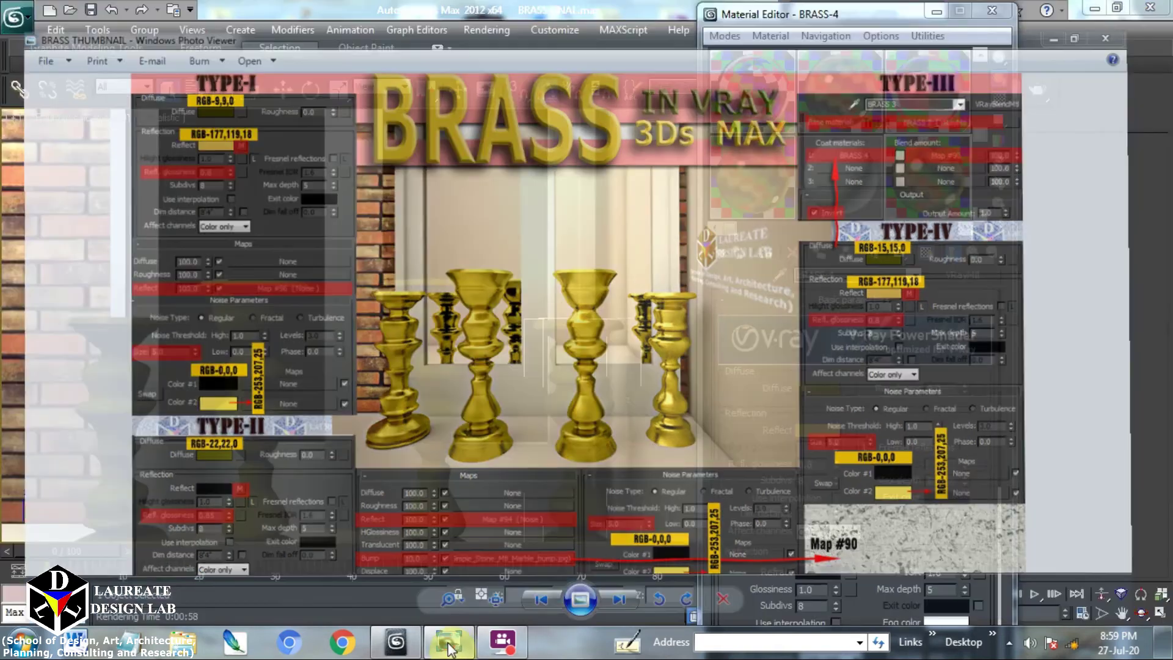
pyautogui.click(850, 431)
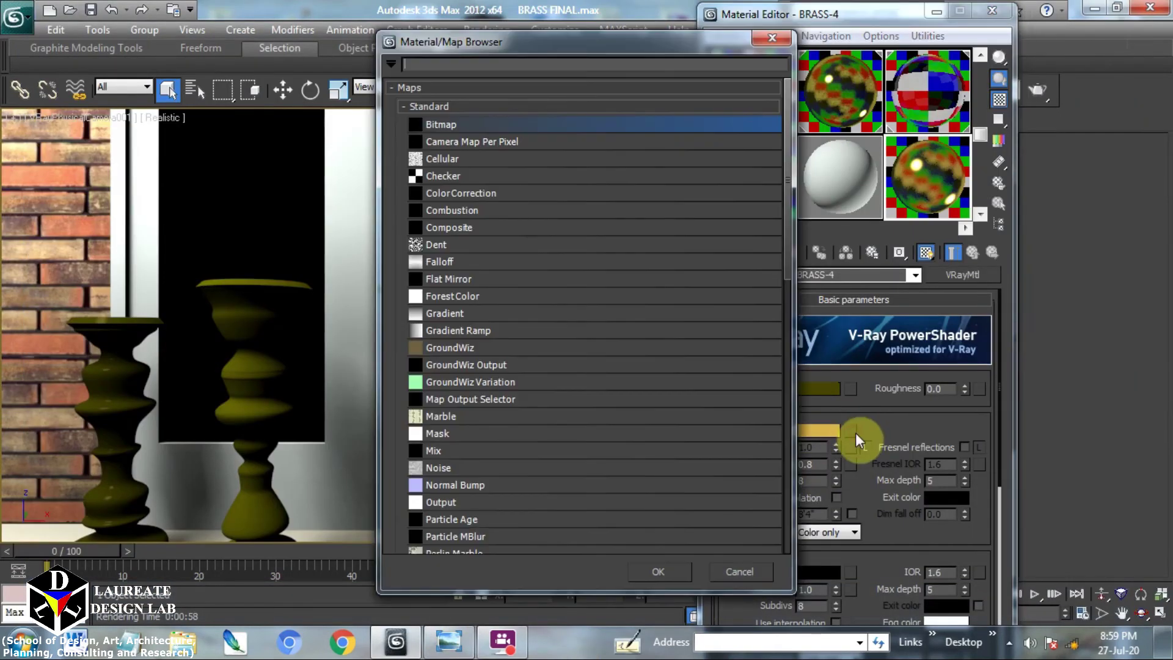
pyautogui.doubleClick(461, 466)
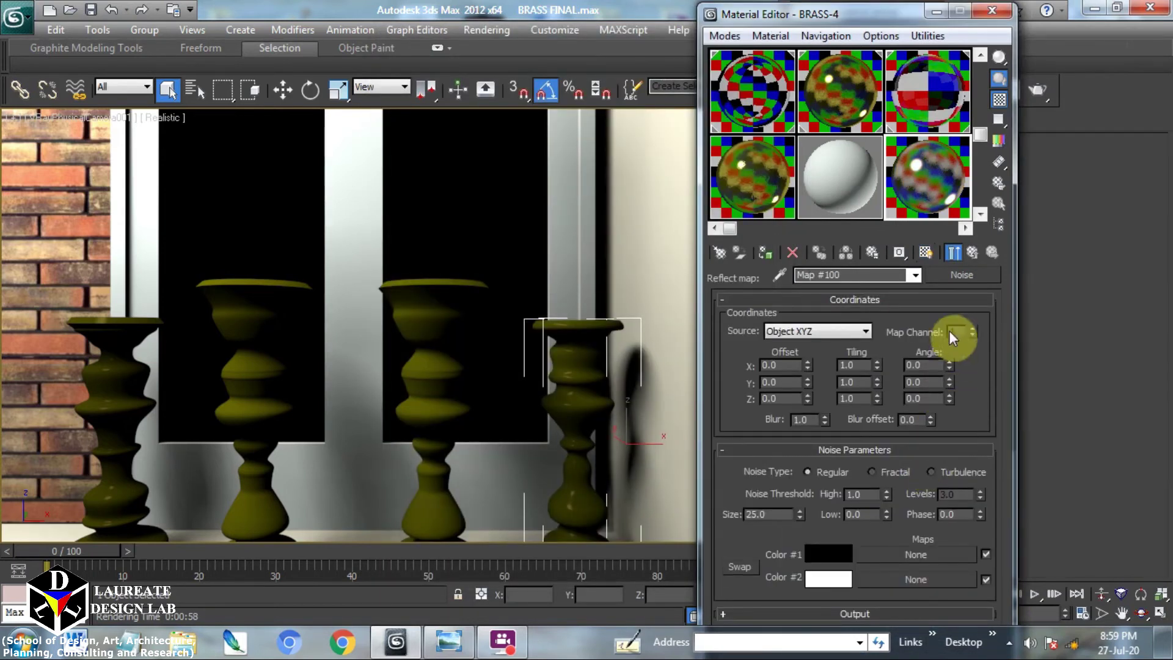
pyautogui.click(955, 299)
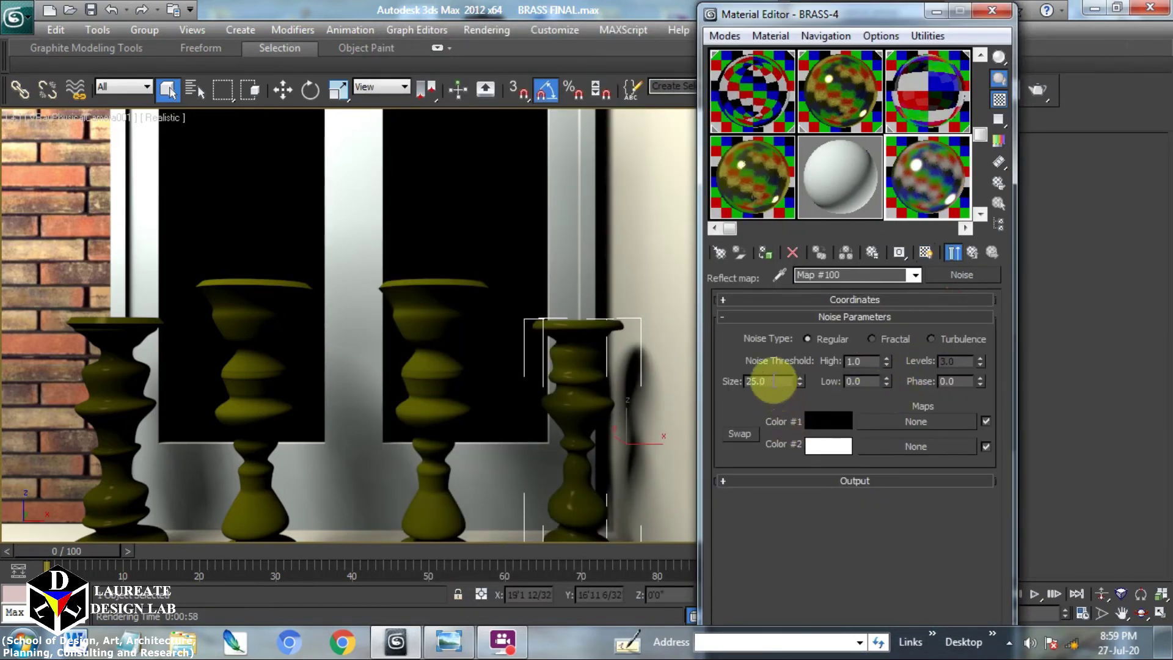
pyautogui.write('5')
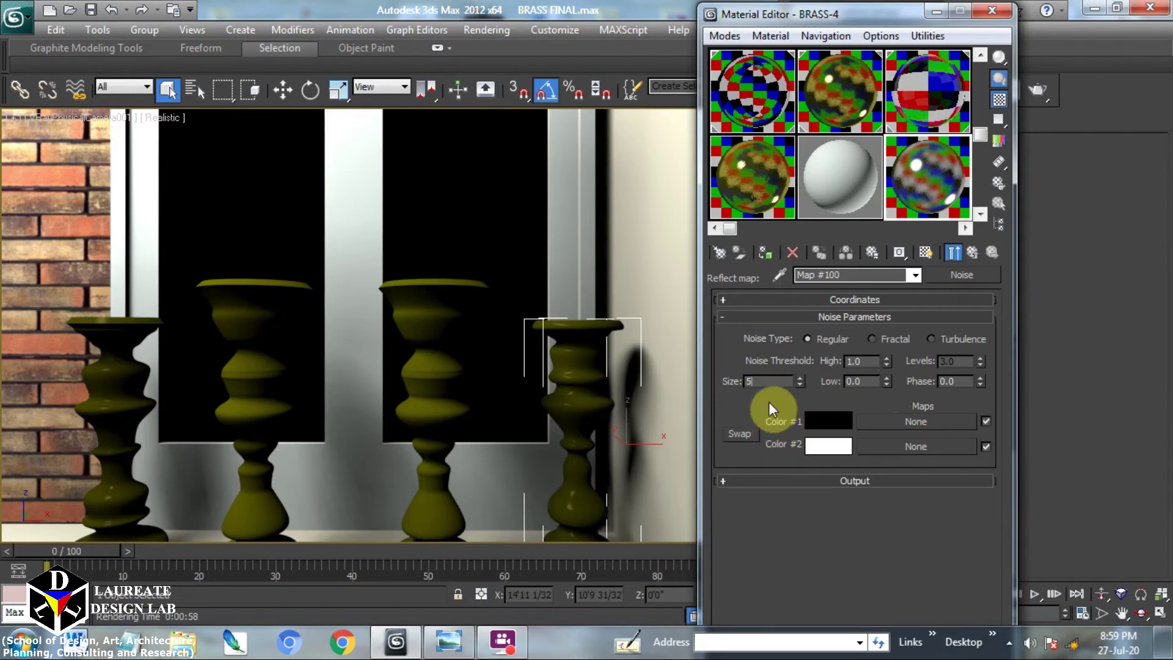
pyautogui.click(827, 420)
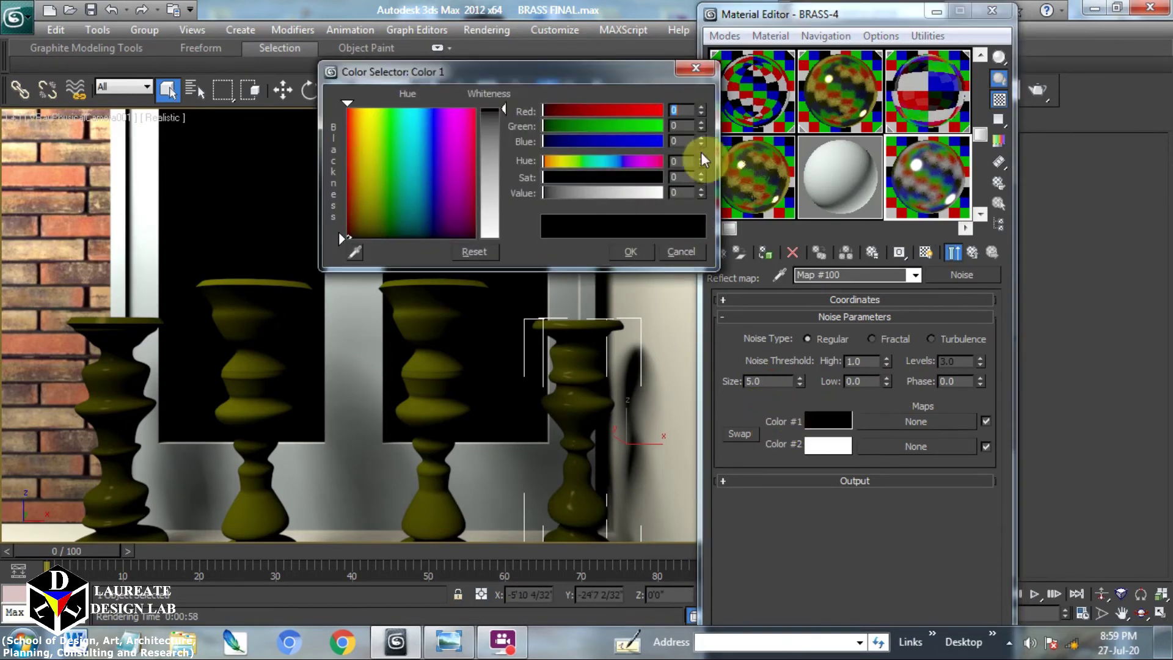
pyautogui.click(644, 250)
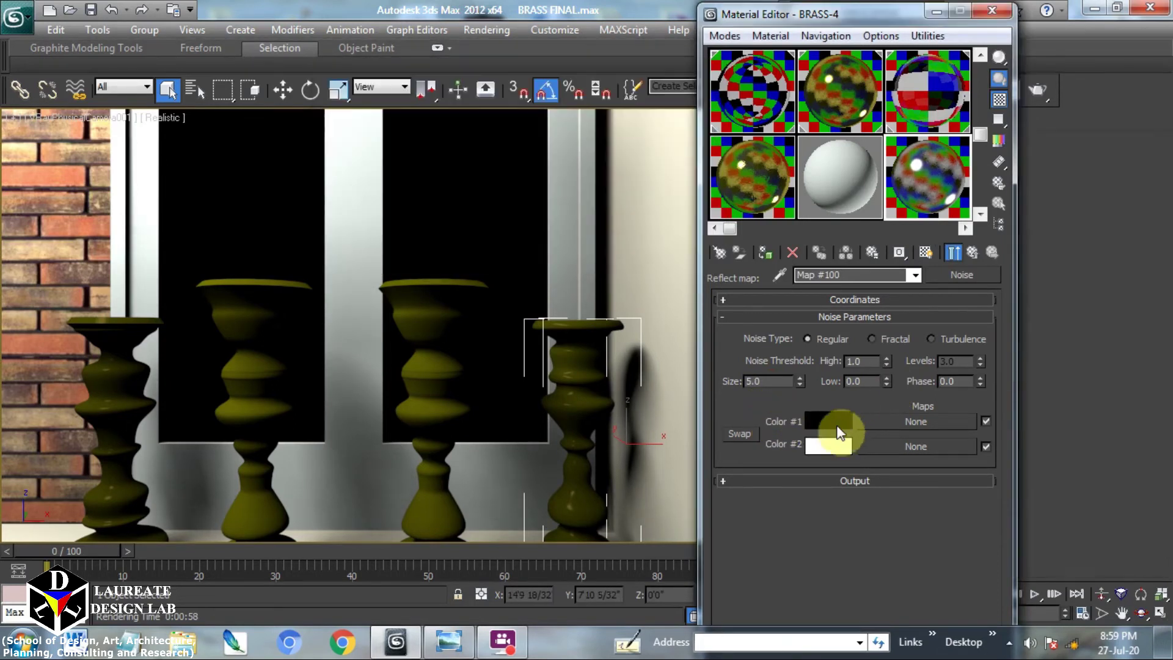
# Consult the Type-IV noise values, set the Noise map's Color #2 to RGB 253, 207, 25, and return to the BRASS-4 material
pyautogui.click(827, 446)
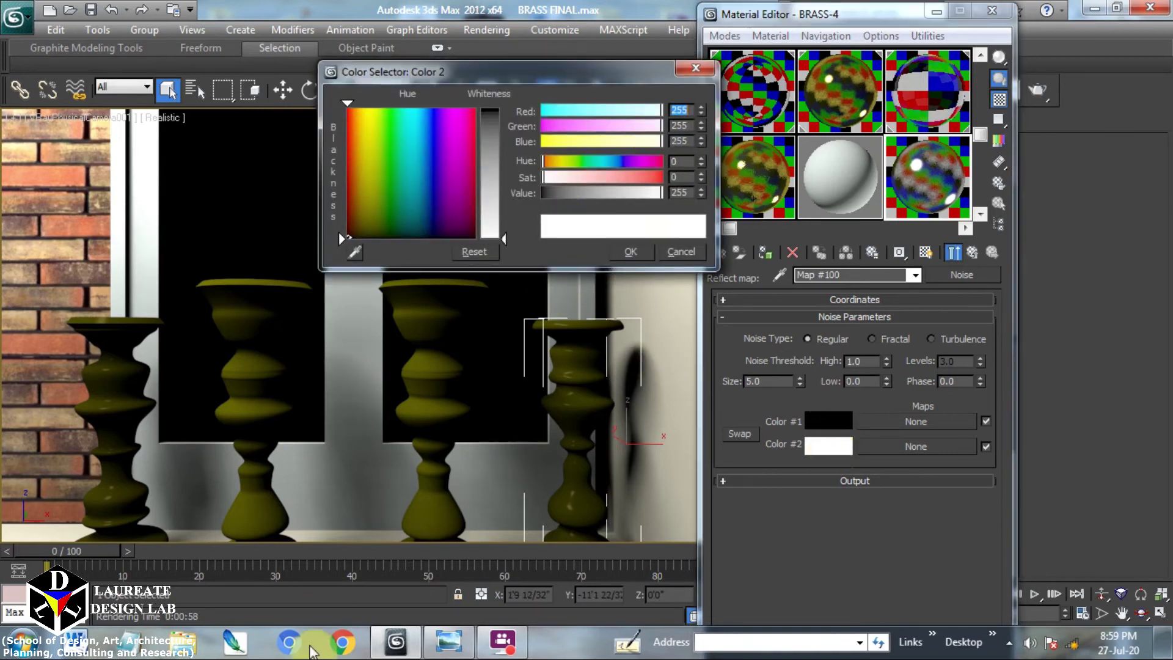
pyautogui.click(441, 644)
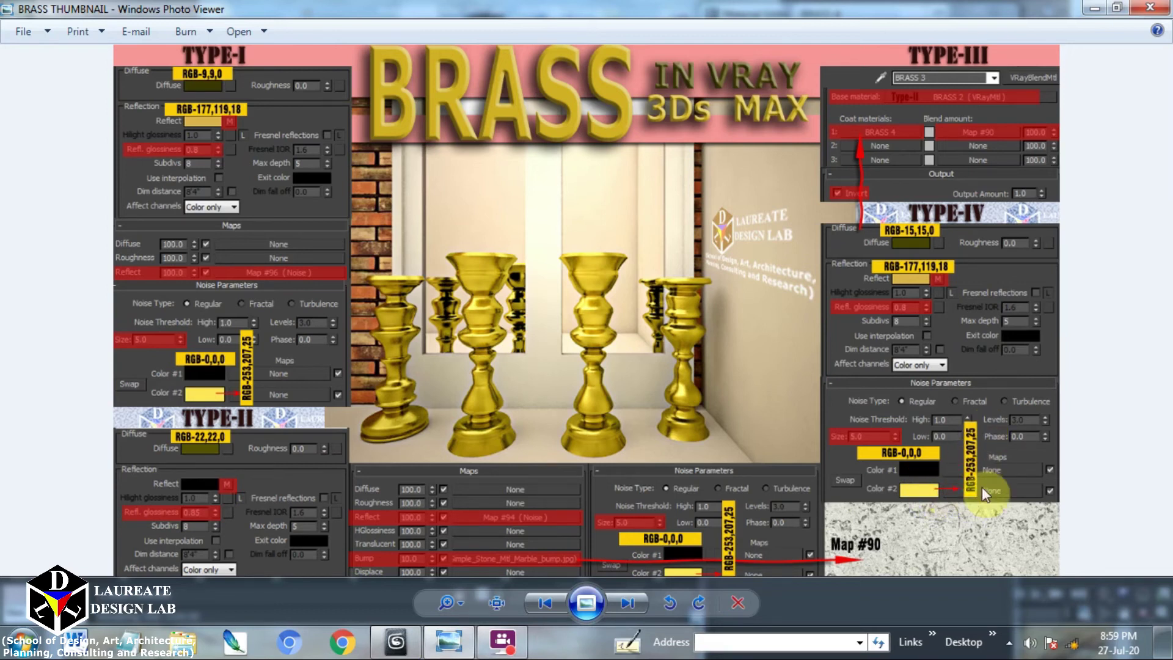
pyautogui.click(449, 641)
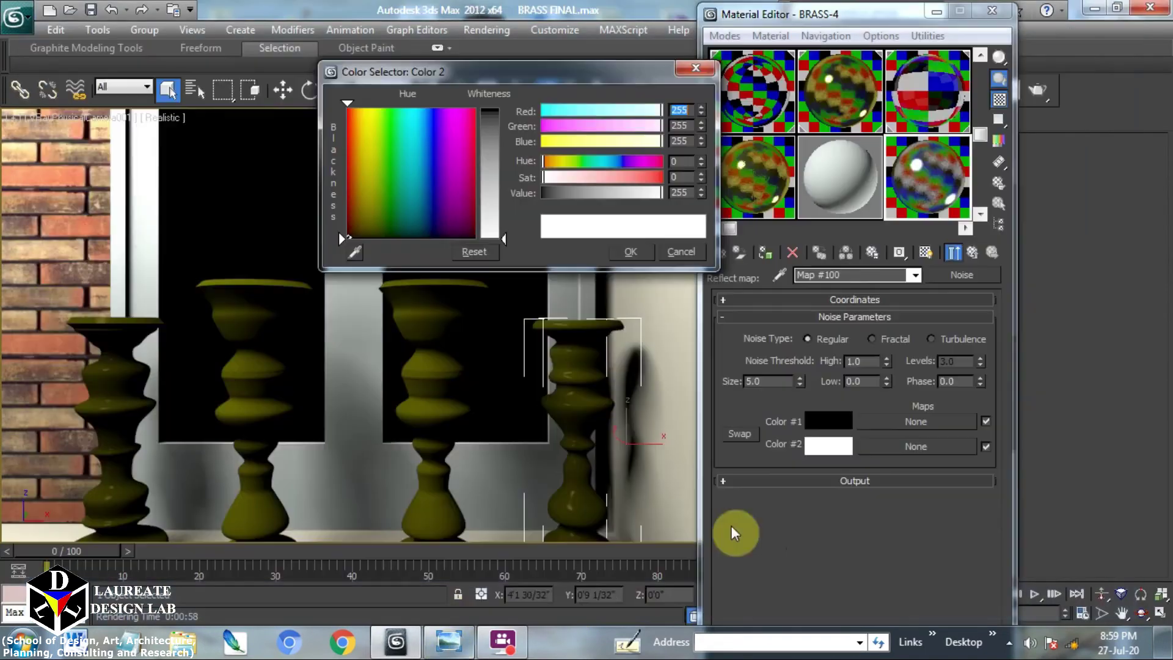
pyautogui.write('2')
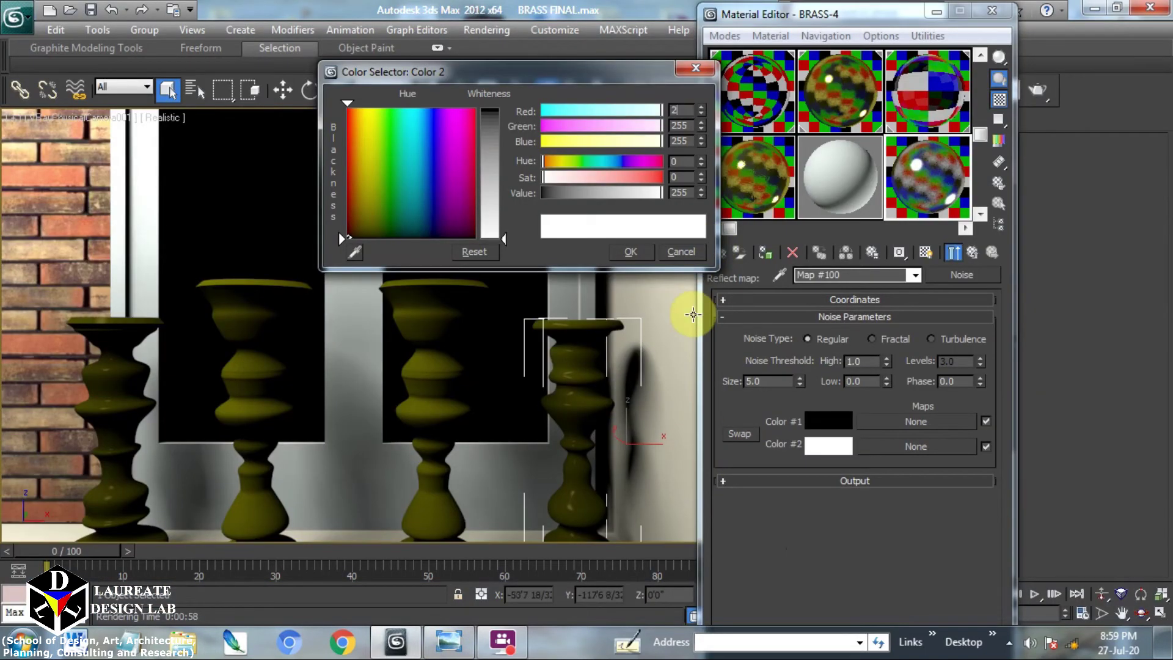
pyautogui.write('53')
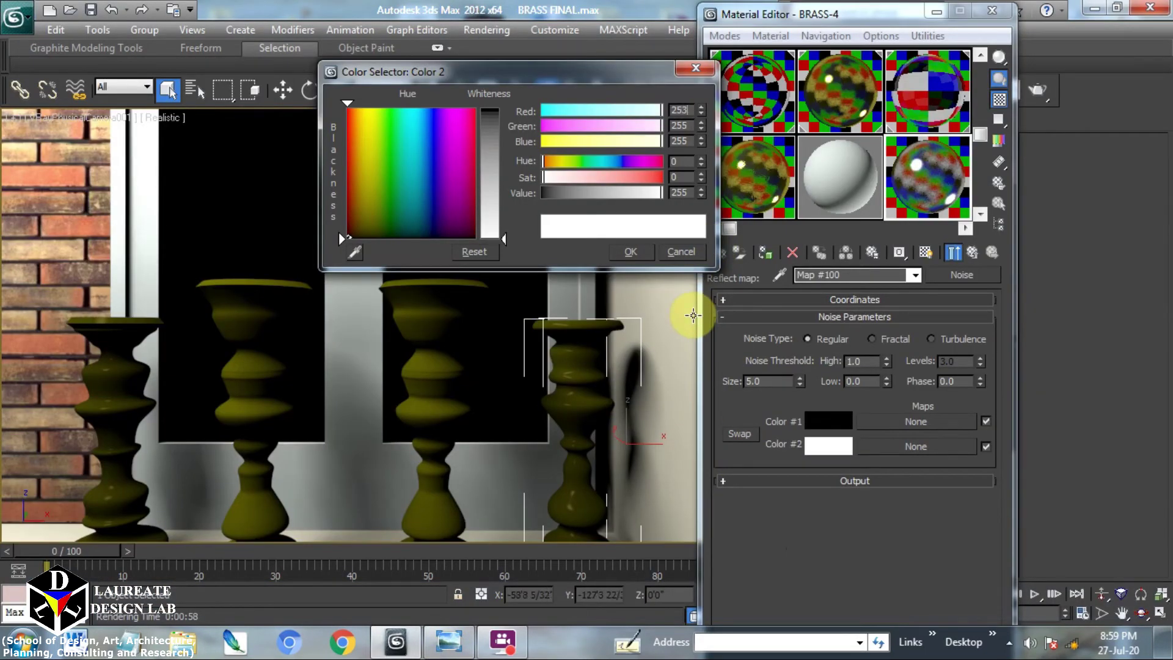
pyautogui.doubleClick(688, 124)
pyautogui.write('20')
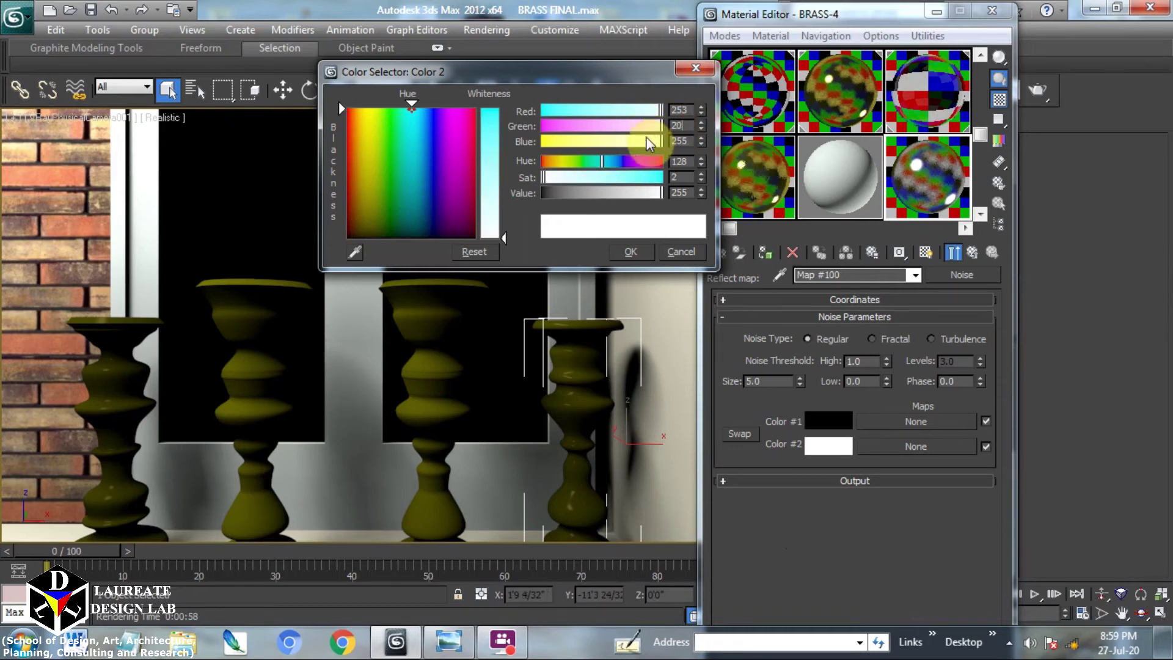
pyautogui.write('7')
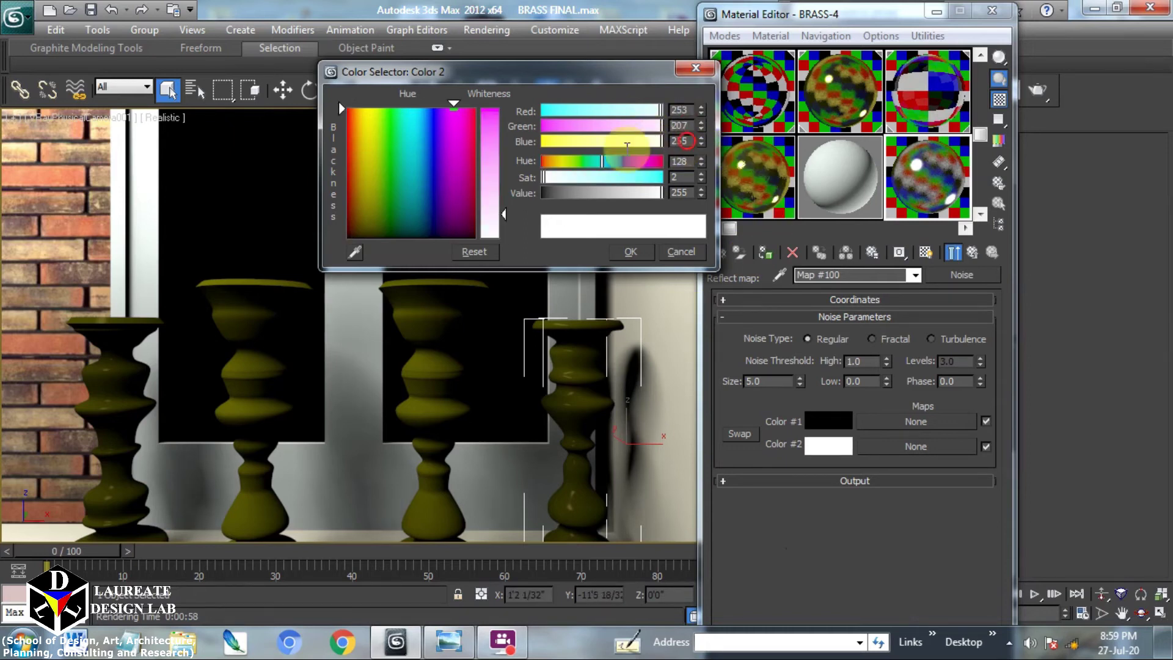
pyautogui.press('Tab')
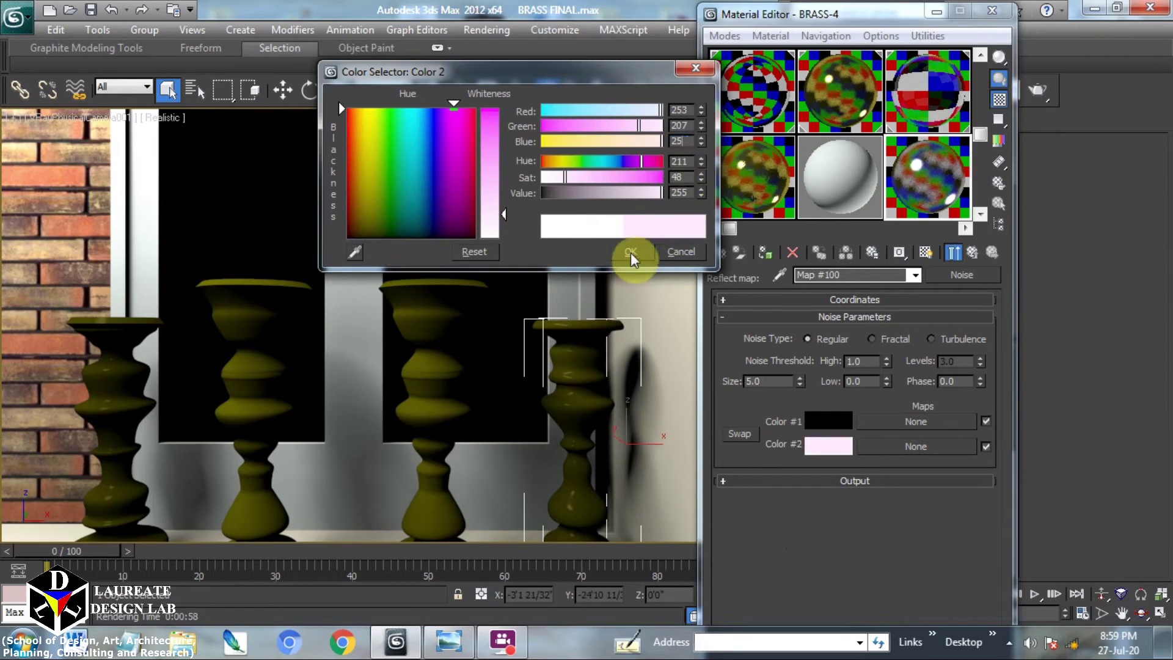
pyautogui.click(631, 252)
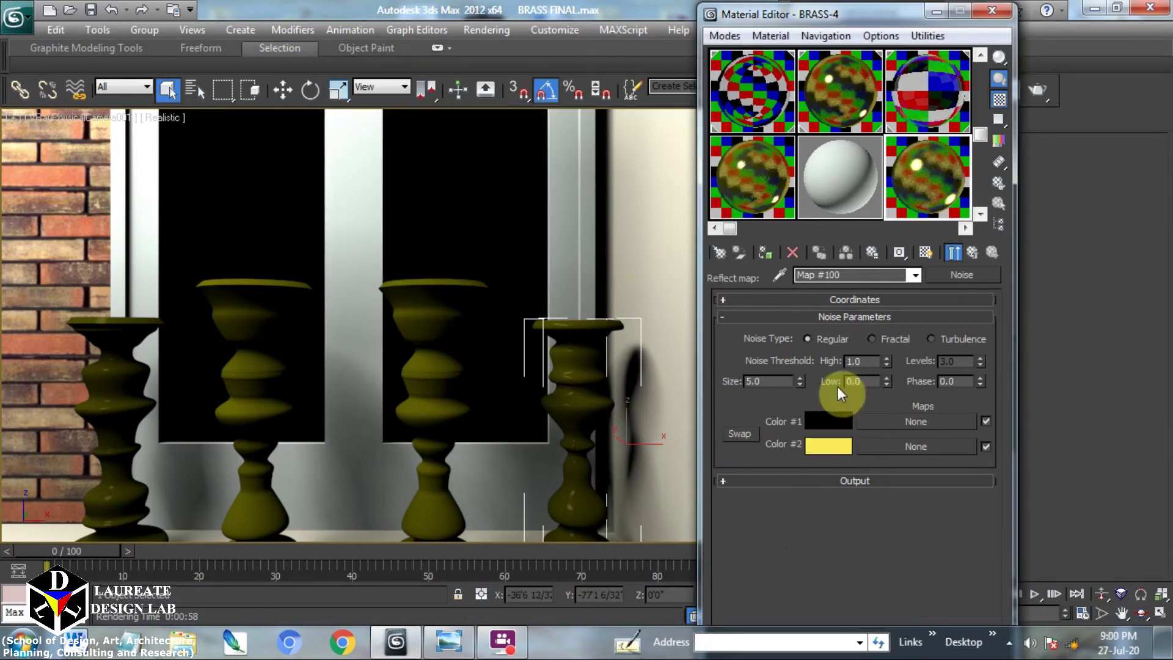
pyautogui.click(973, 251)
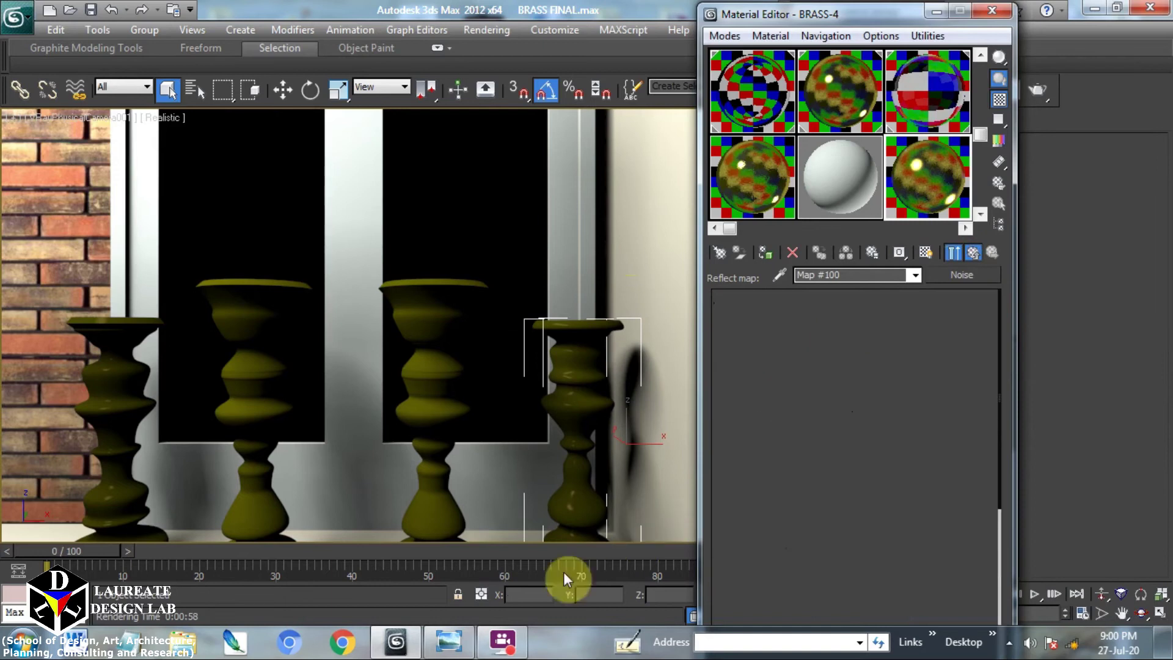
# Compare BRASS-4 with the Type-IV settings in the reference image and render the region around the selected vase
pyautogui.click(468, 647)
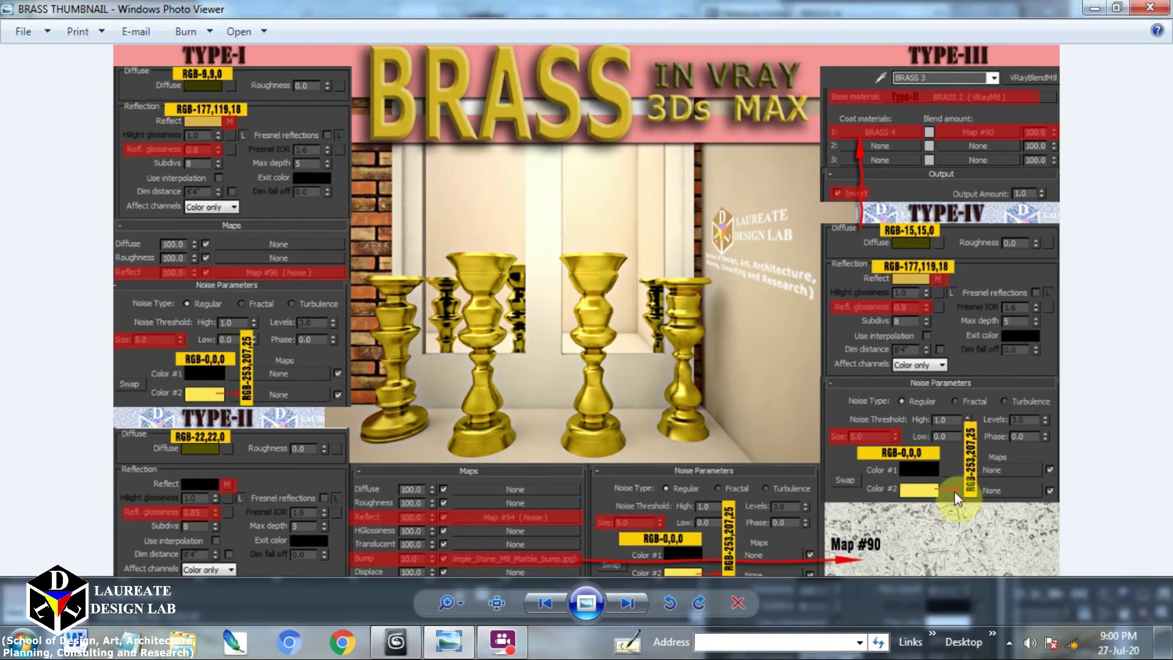
pyautogui.click(439, 628)
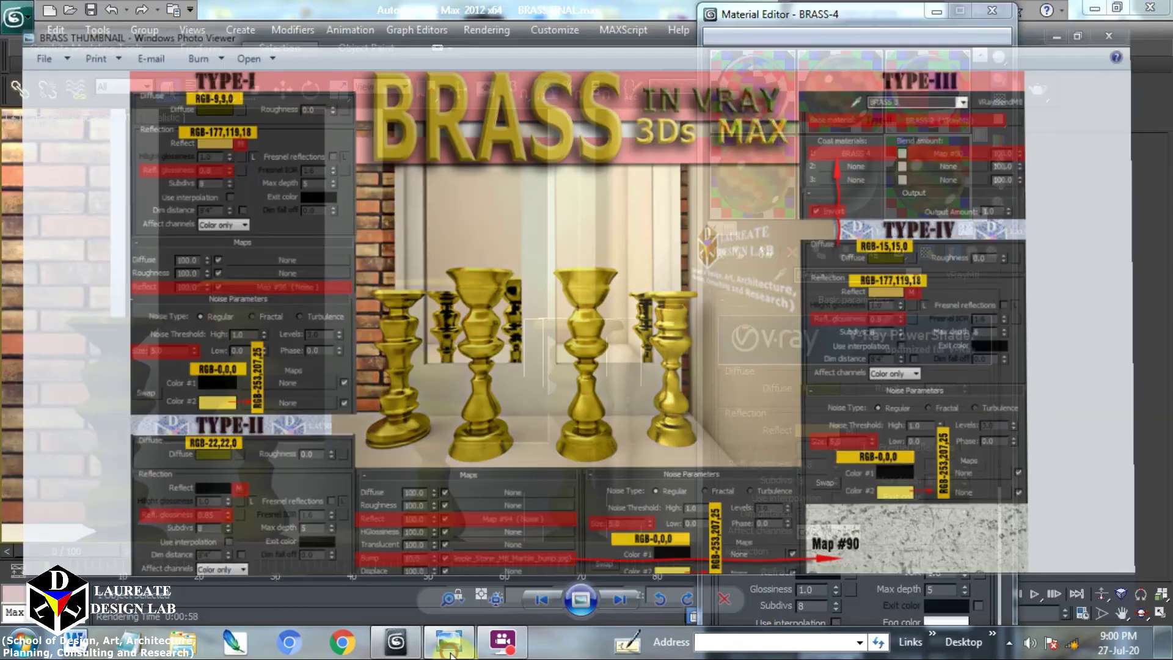
pyautogui.click(1032, 93)
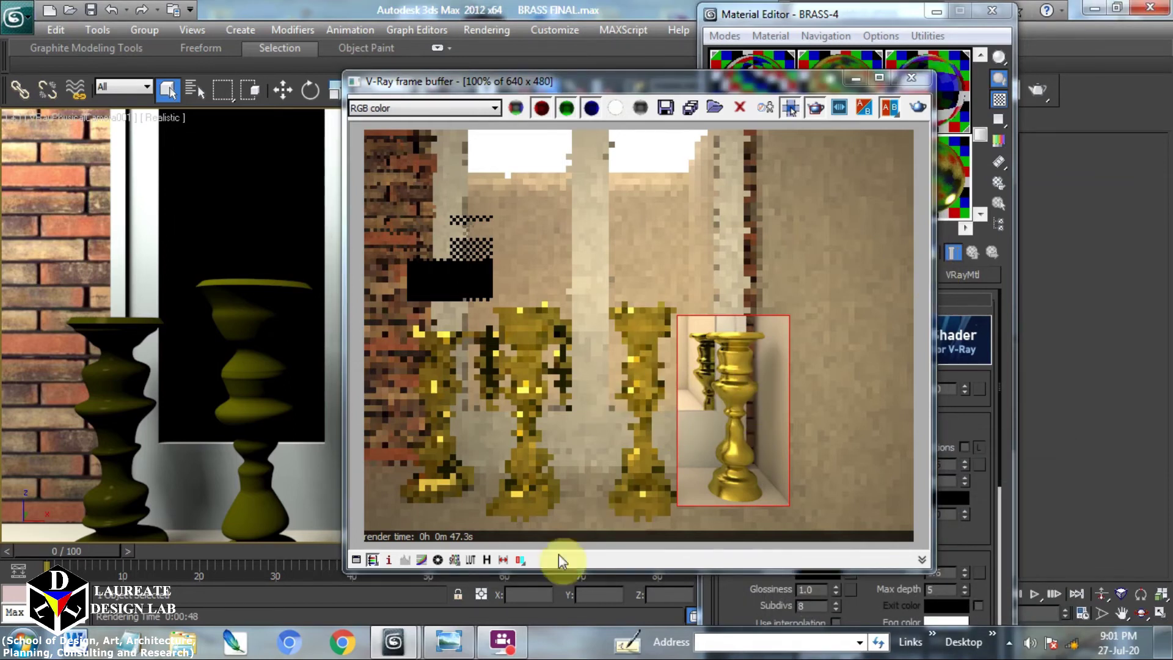
# Change the BRASS-3 material's type to VRayBlendMtl, discarding the old material
pyautogui.click(455, 645)
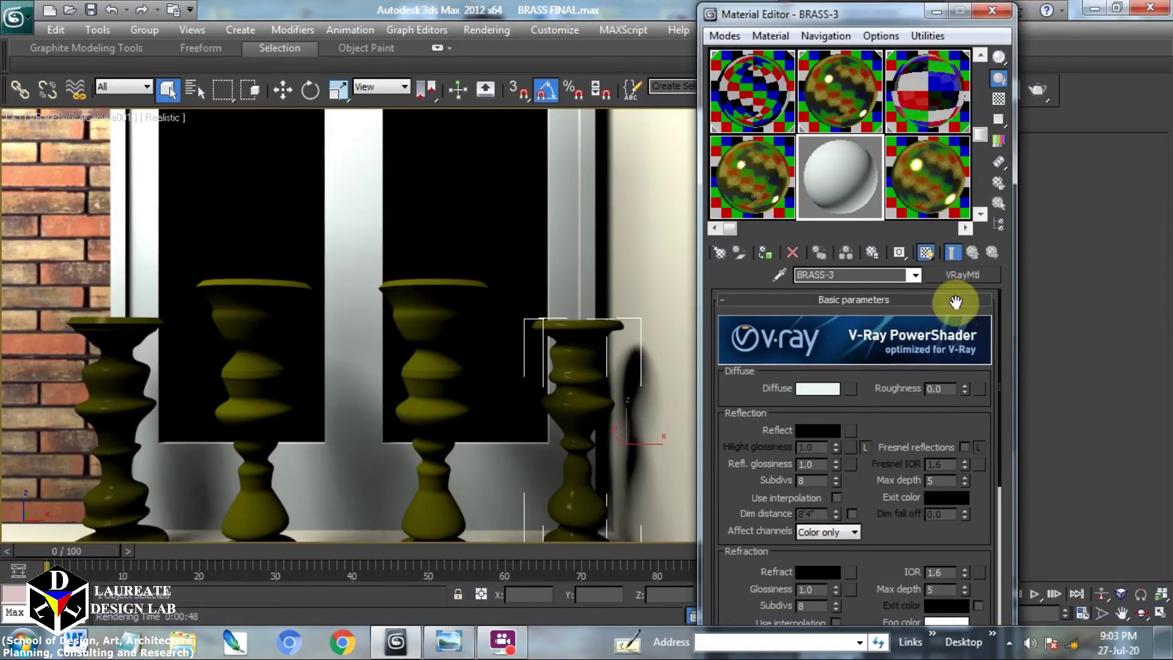
pyautogui.click(976, 273)
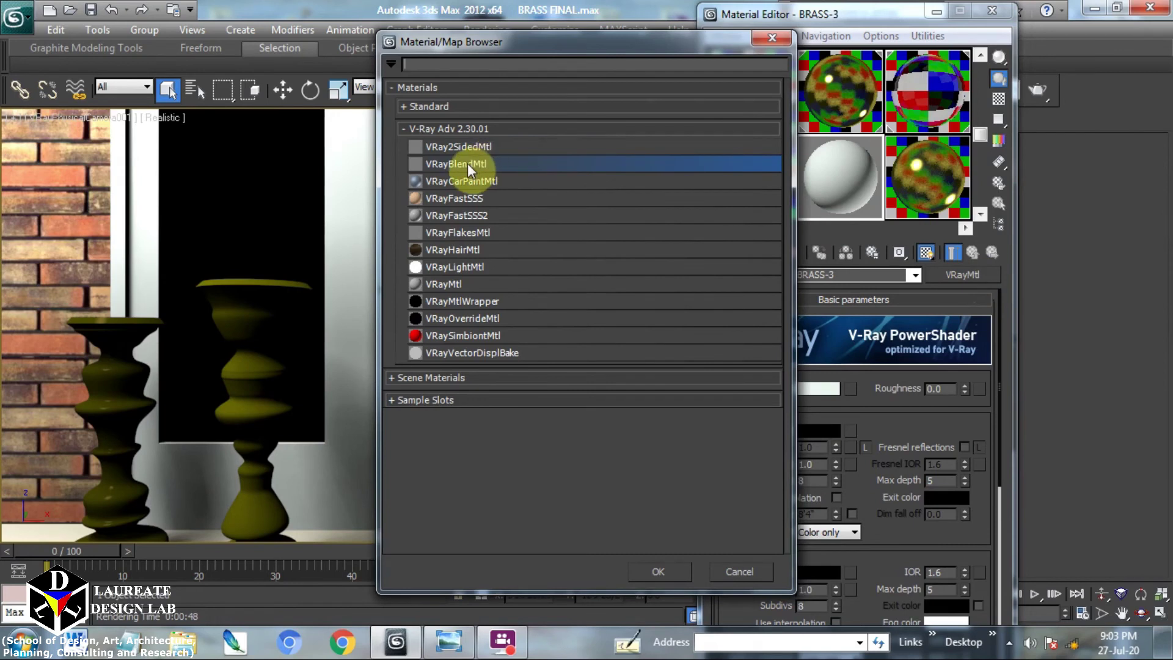
pyautogui.doubleClick(467, 163)
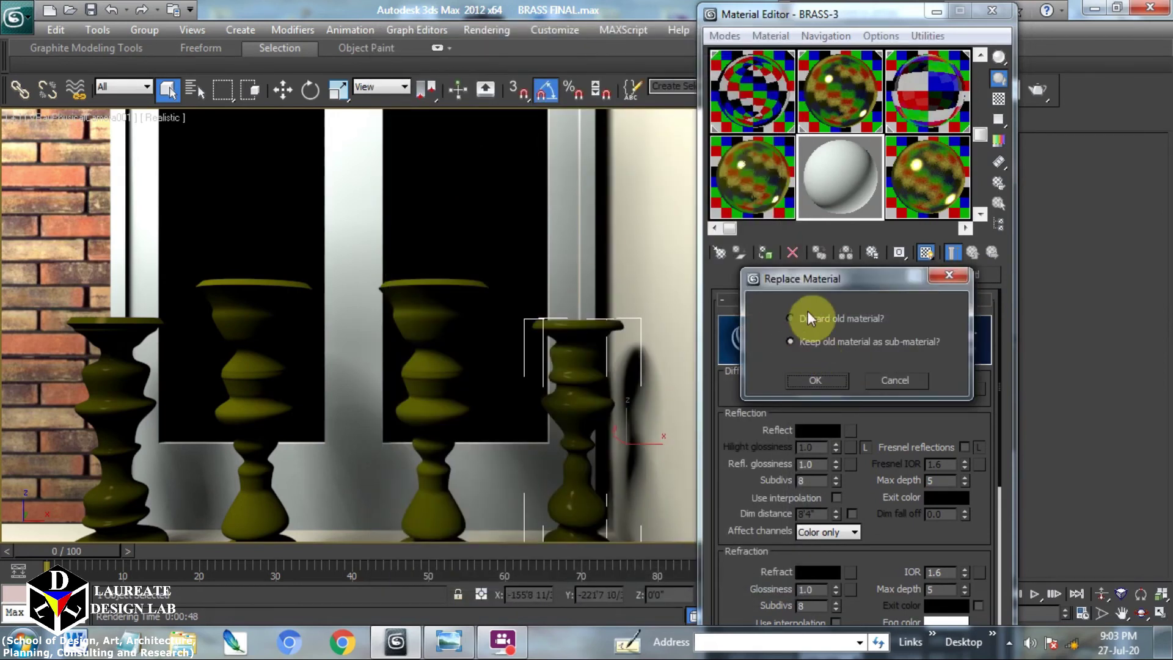
pyautogui.click(816, 380)
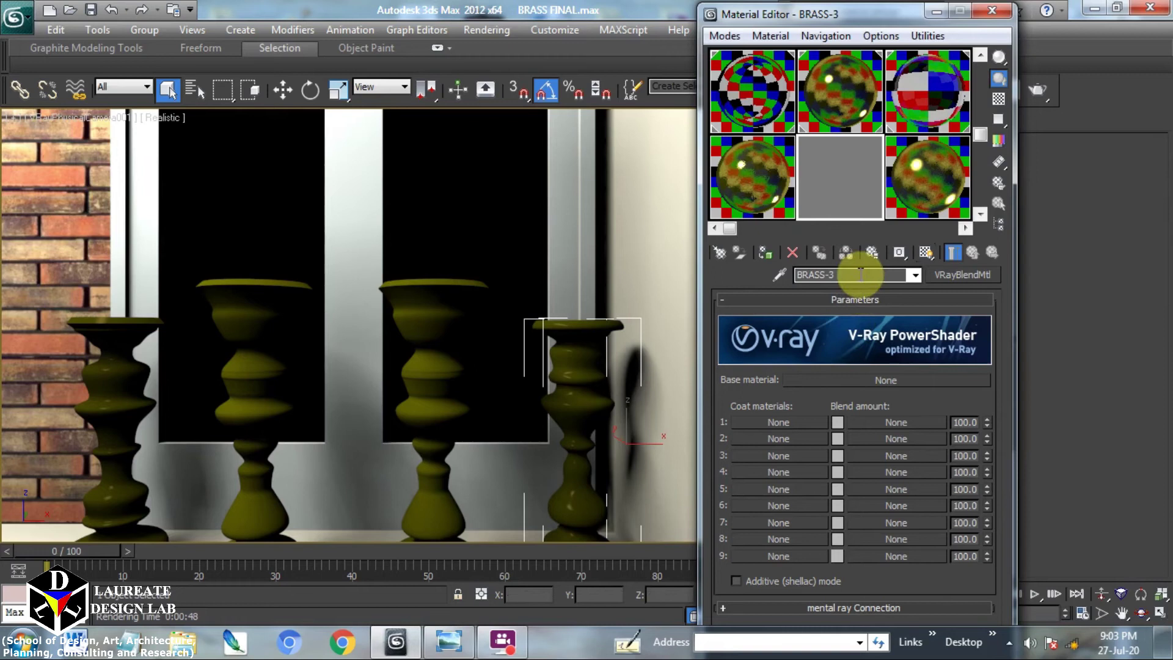
# Consult the Type-III settings, assign BRASS-2 as an instance to BRASS-3's base material, and enable its sample background
pyautogui.click(831, 274)
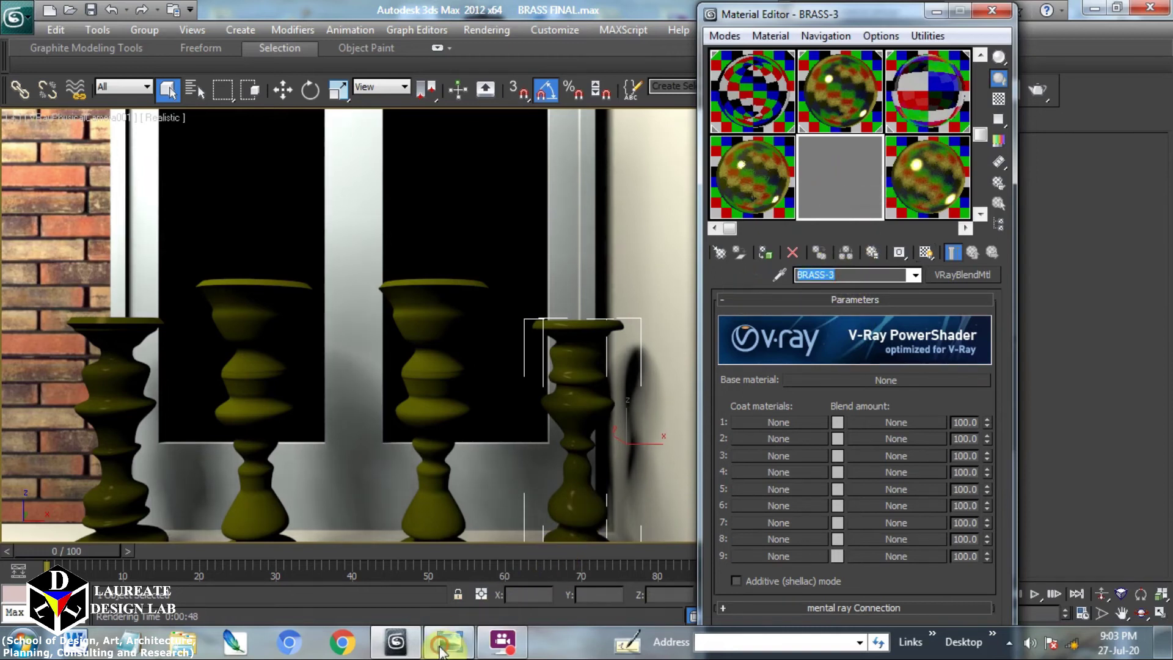
pyautogui.click(444, 644)
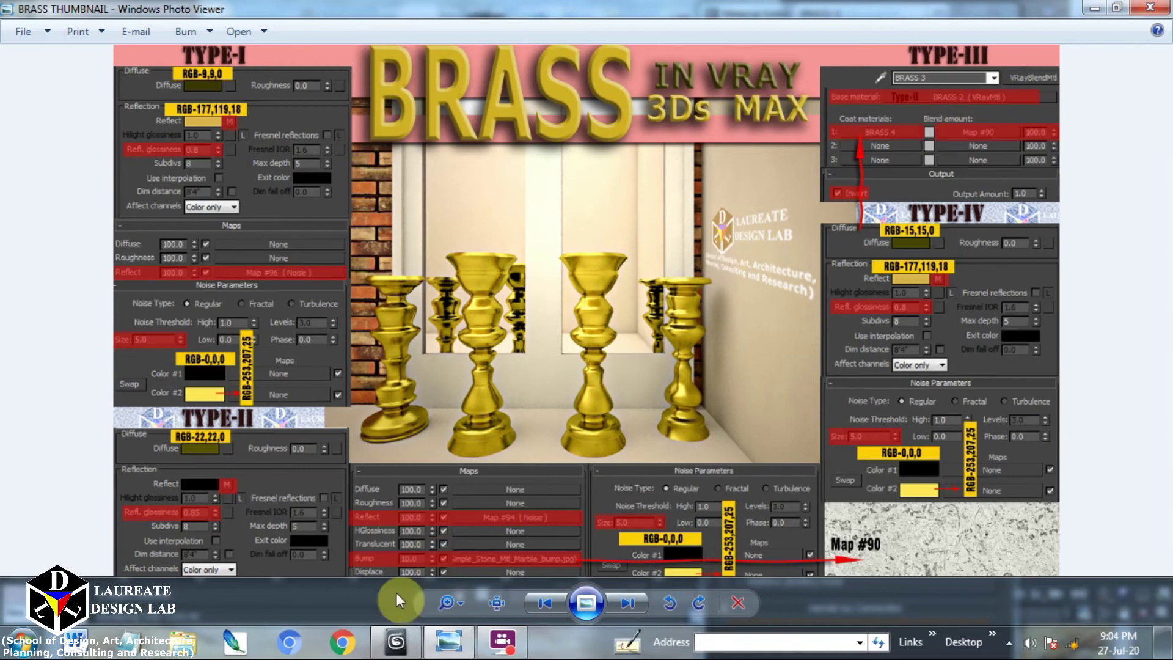
pyautogui.click(464, 648)
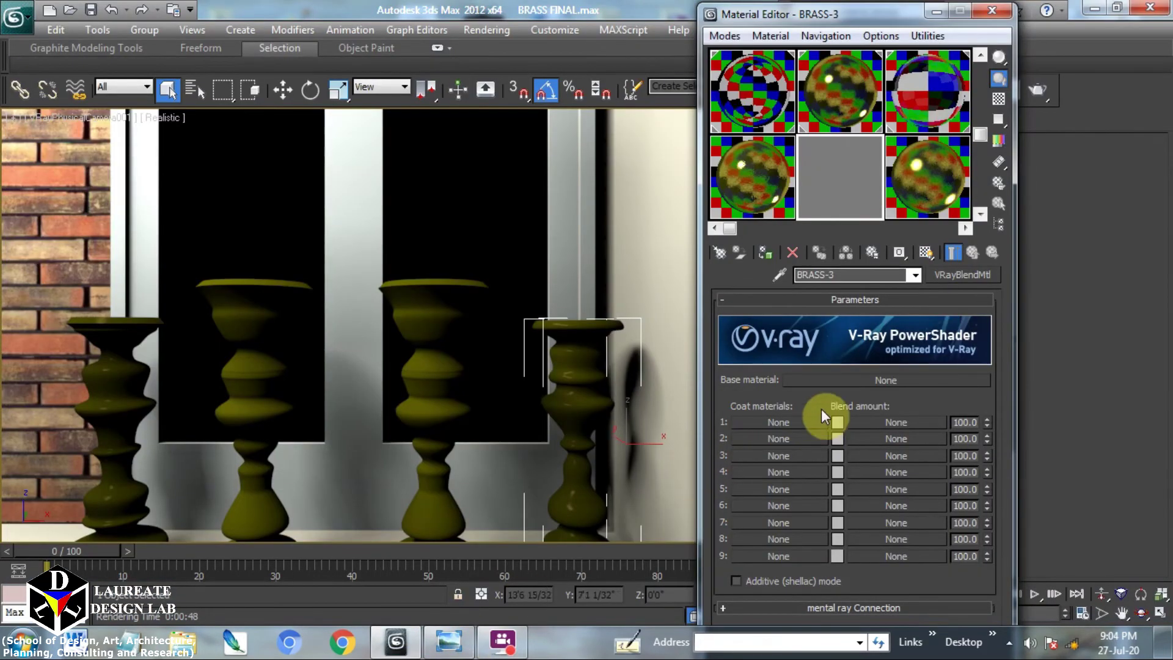
pyautogui.moveTo(764, 188); pyautogui.dragTo(849, 379)
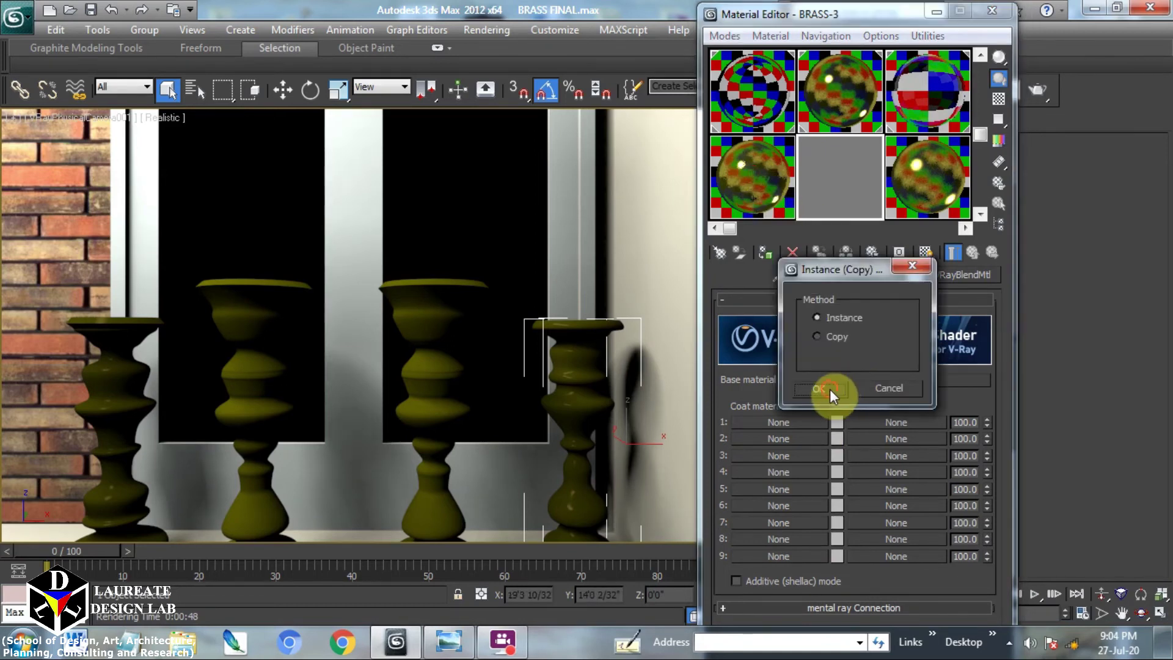
pyautogui.click(829, 388)
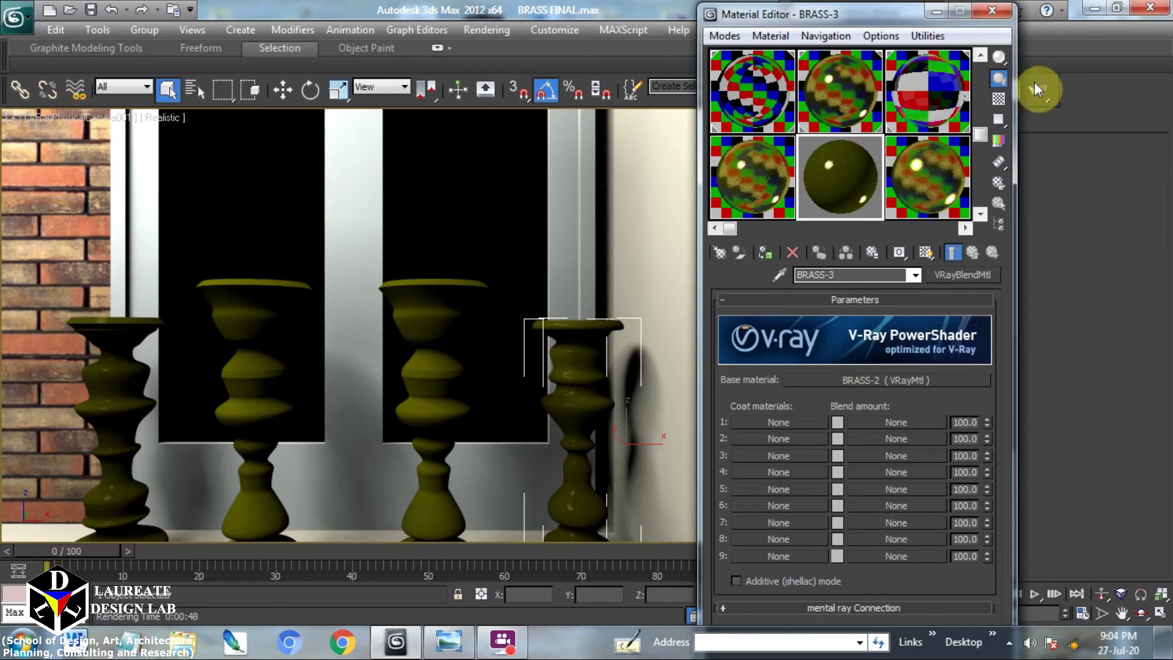
pyautogui.click(999, 99)
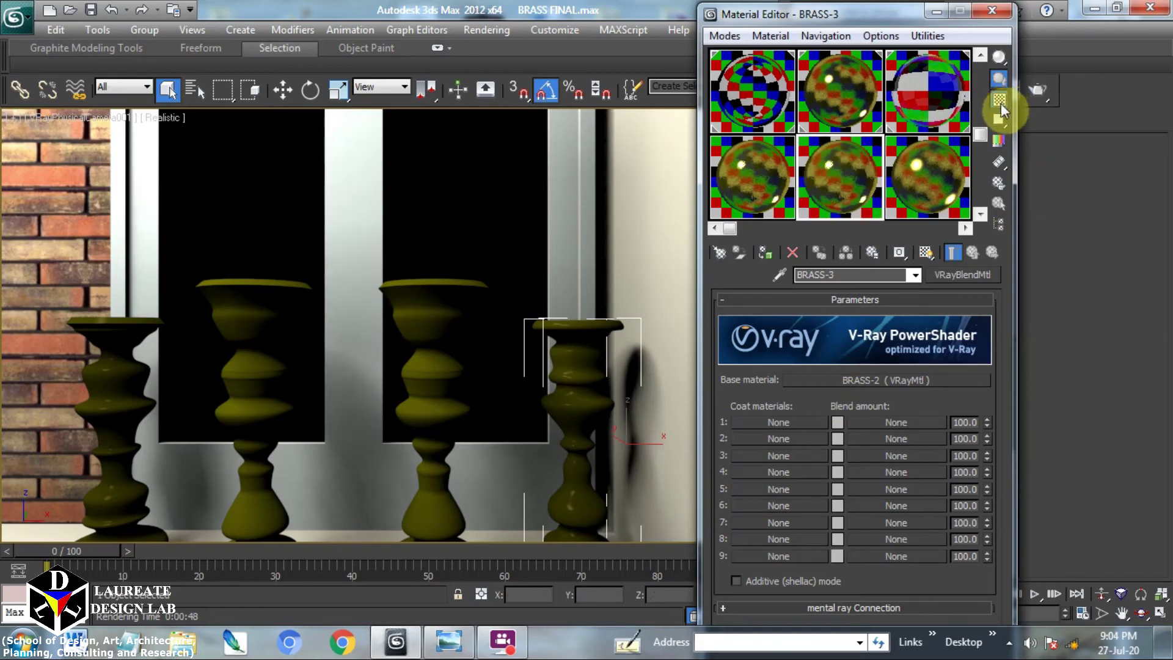
# Assign the BRASS-4 material to coat material slot 1 of the BRASS-3 blend material
pyautogui.click(928, 173)
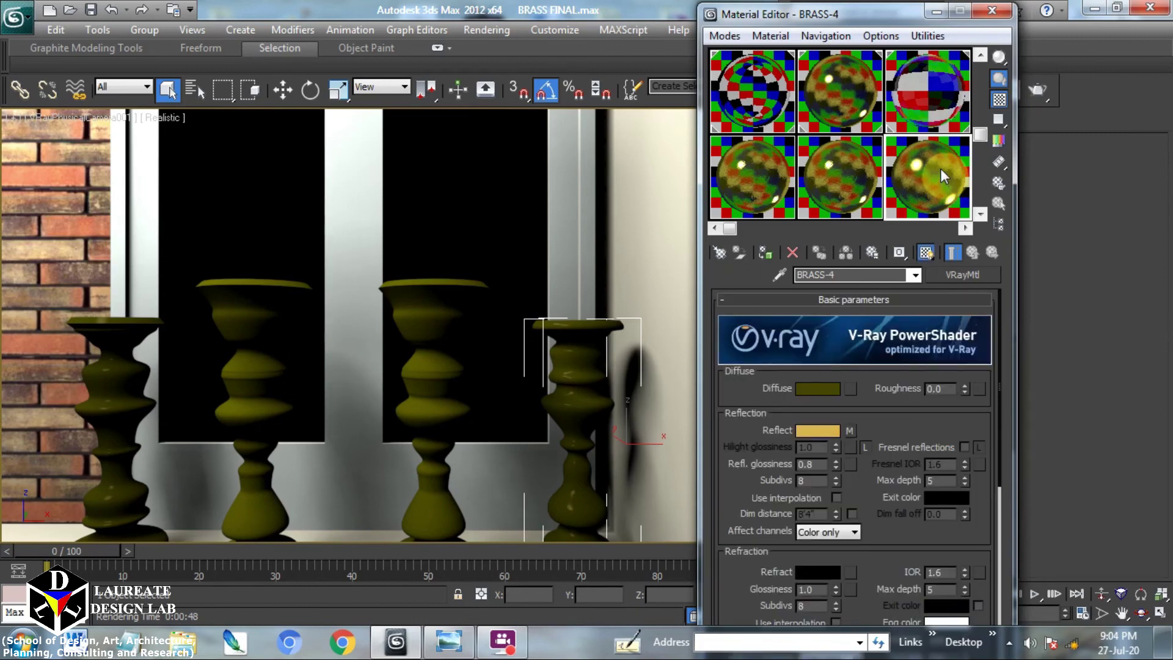
pyautogui.click(860, 193)
pyautogui.moveTo(921, 172); pyautogui.dragTo(793, 424)
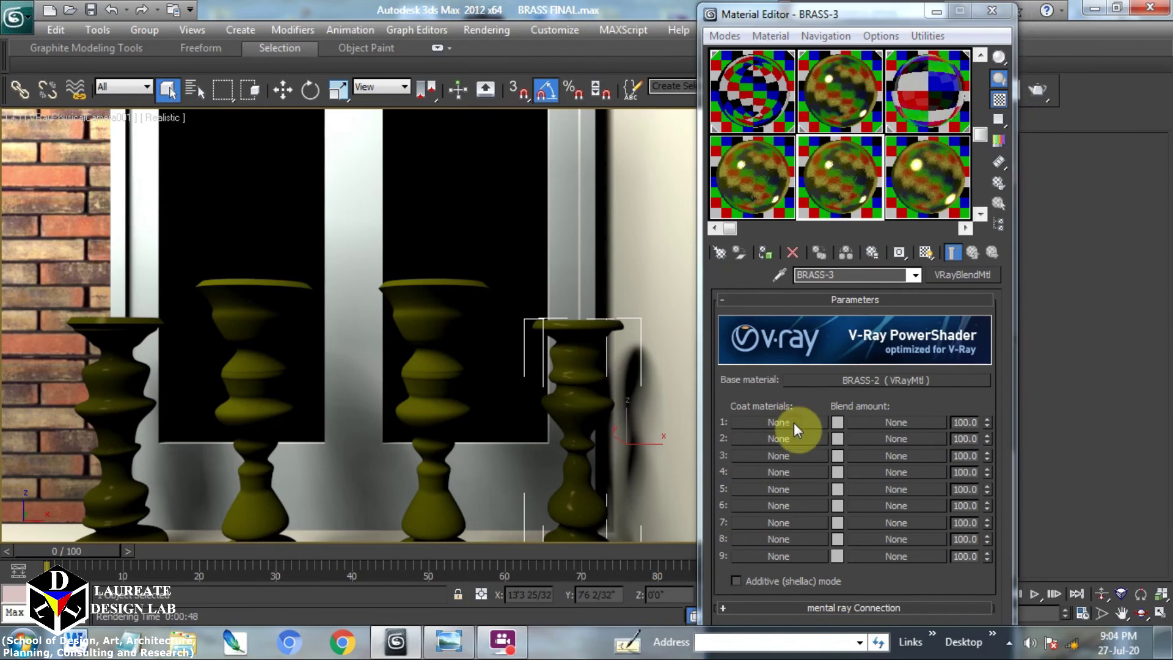
pyautogui.click(826, 386)
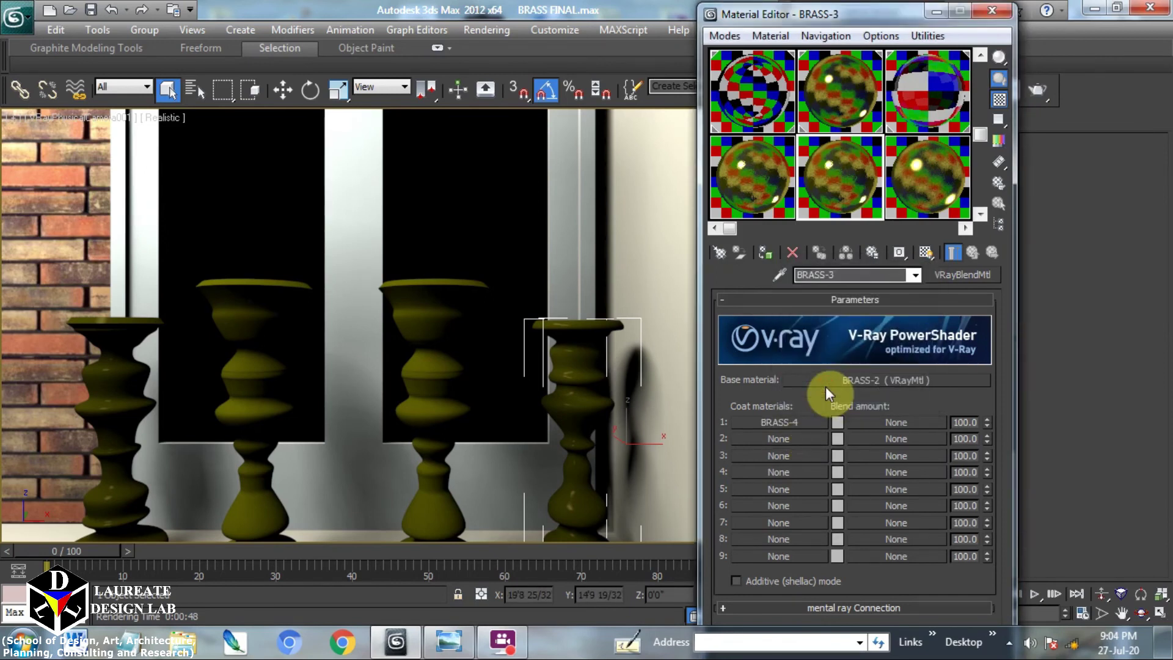
# Check the Type-III blend map in the reference image and load the Simple_Stone_Mtl_Marble_bump bitmap as BRASS-3's first blend amount
pyautogui.click(456, 652)
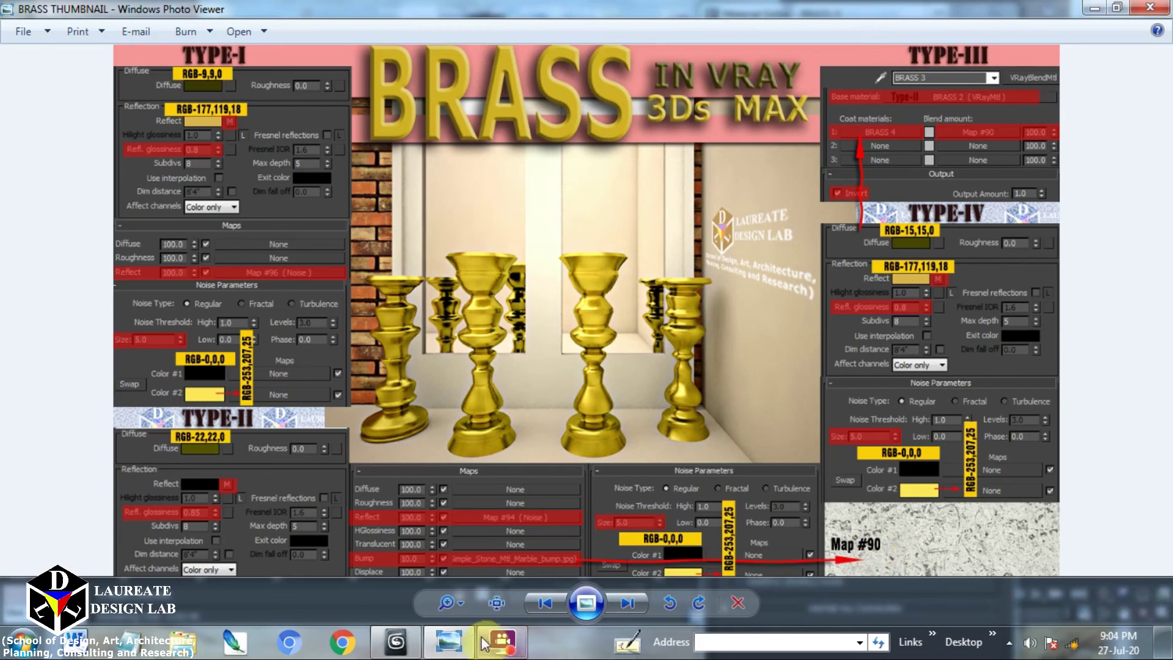
pyautogui.click(457, 642)
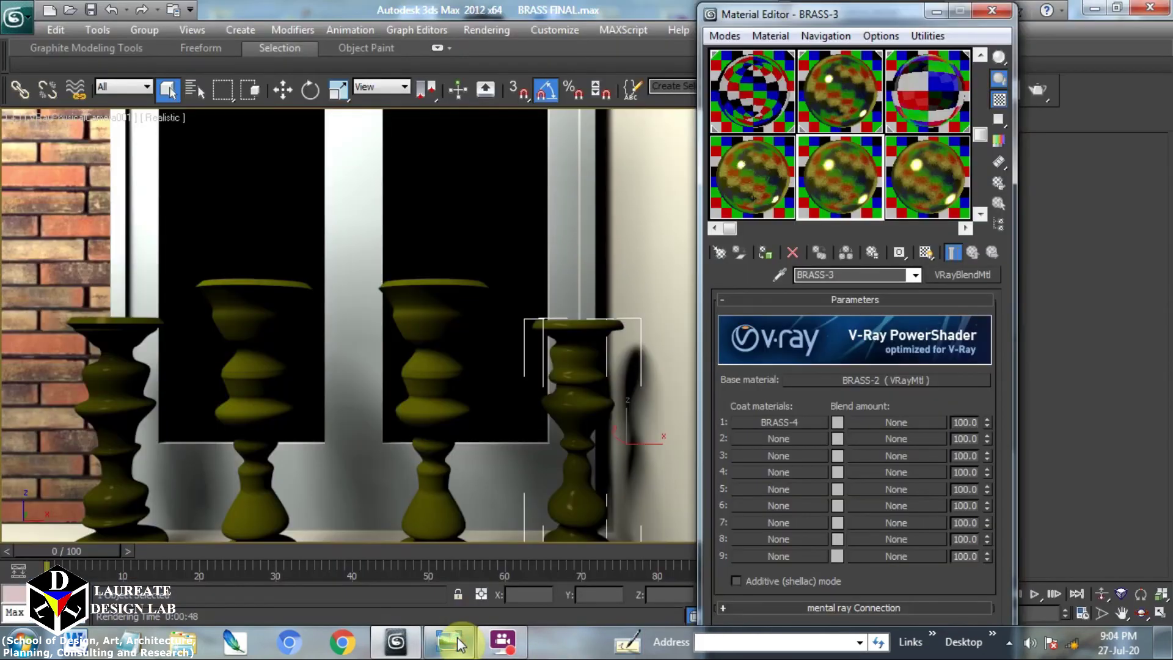
pyautogui.click(874, 422)
pyautogui.doubleClick(427, 126)
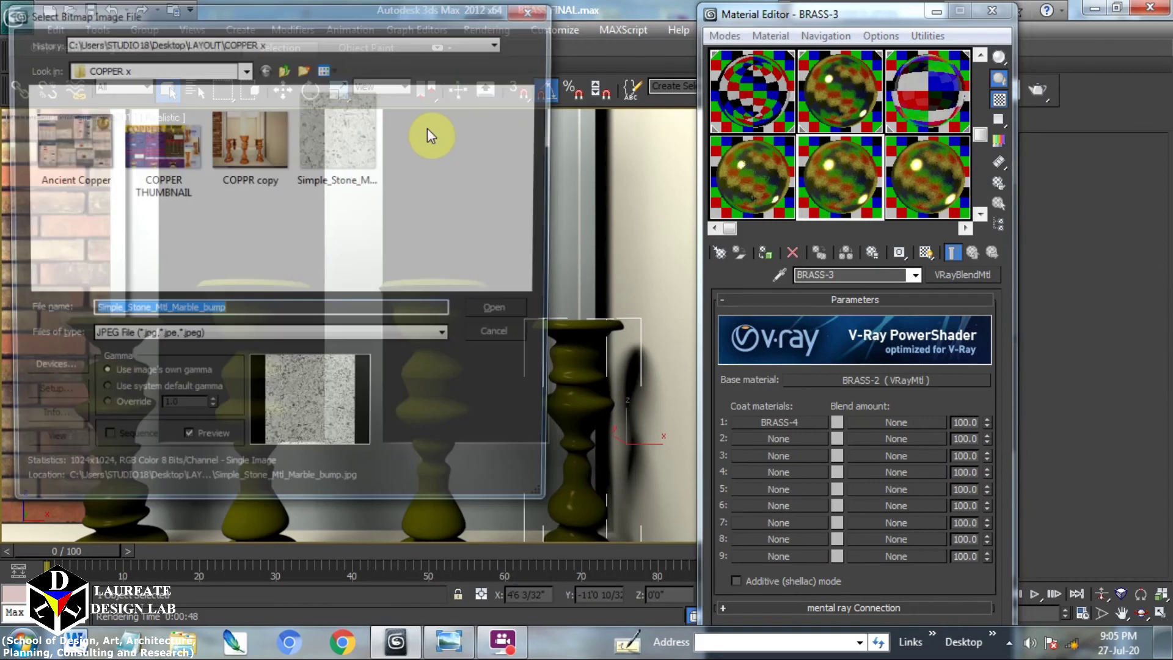
pyautogui.click(370, 153)
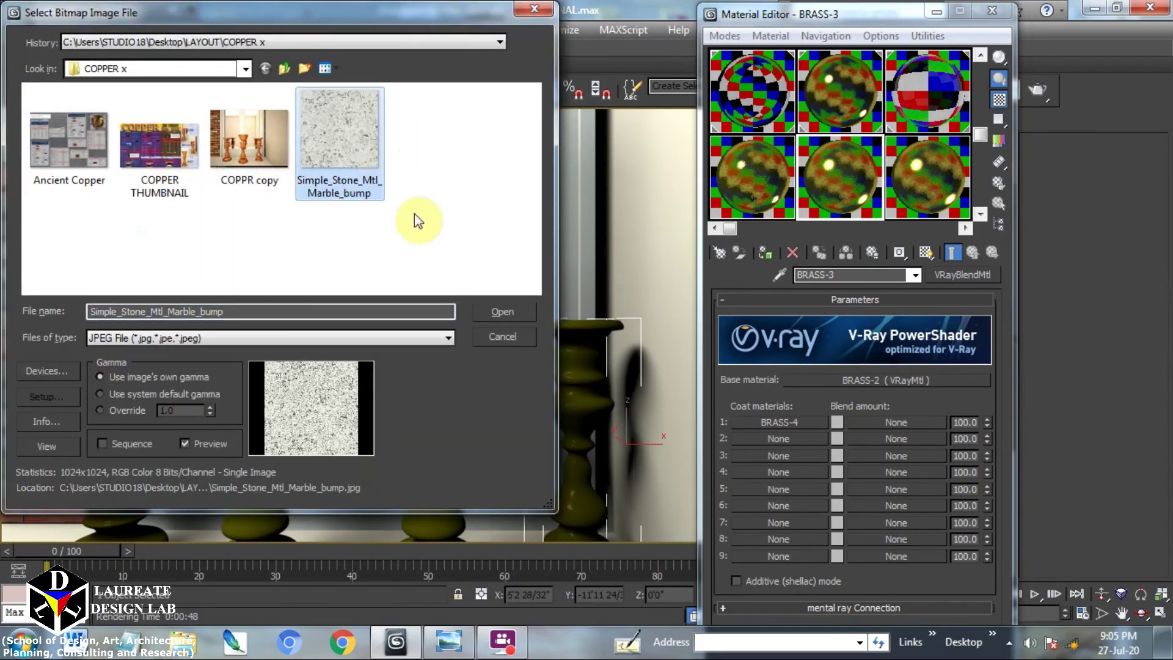
pyautogui.click(492, 307)
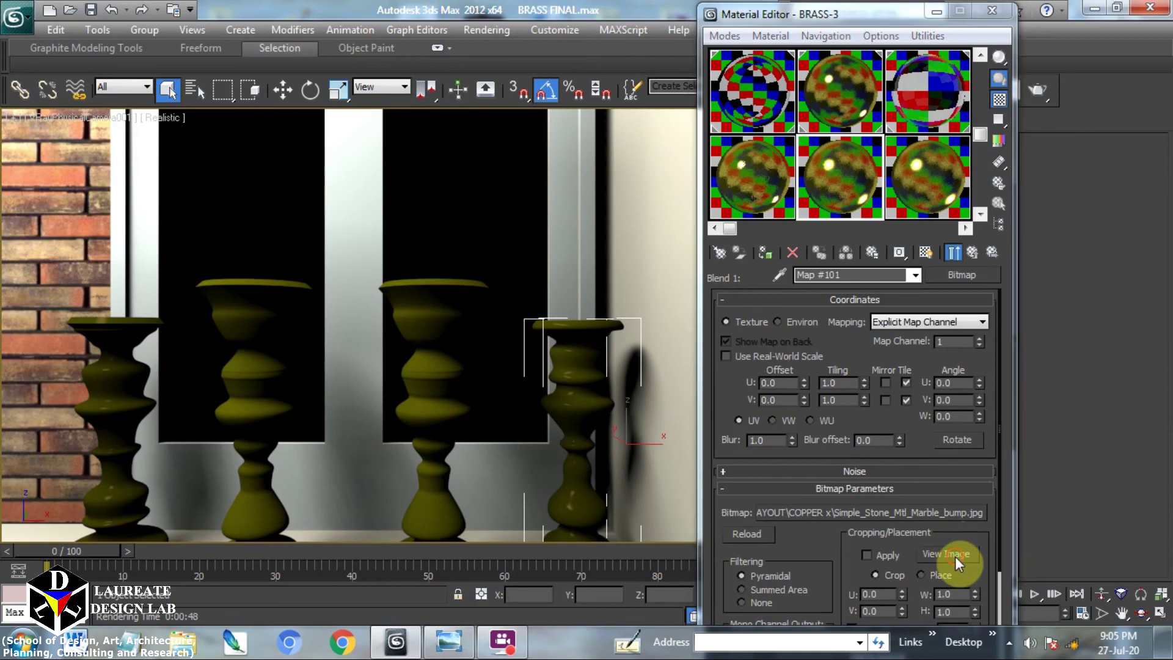
# View the stone bitmap's image, enable Invert in the map's output settings, and return to the BRASS-3 material
pyautogui.click(945, 554)
pyautogui.click(814, 100)
pyautogui.click(767, 297)
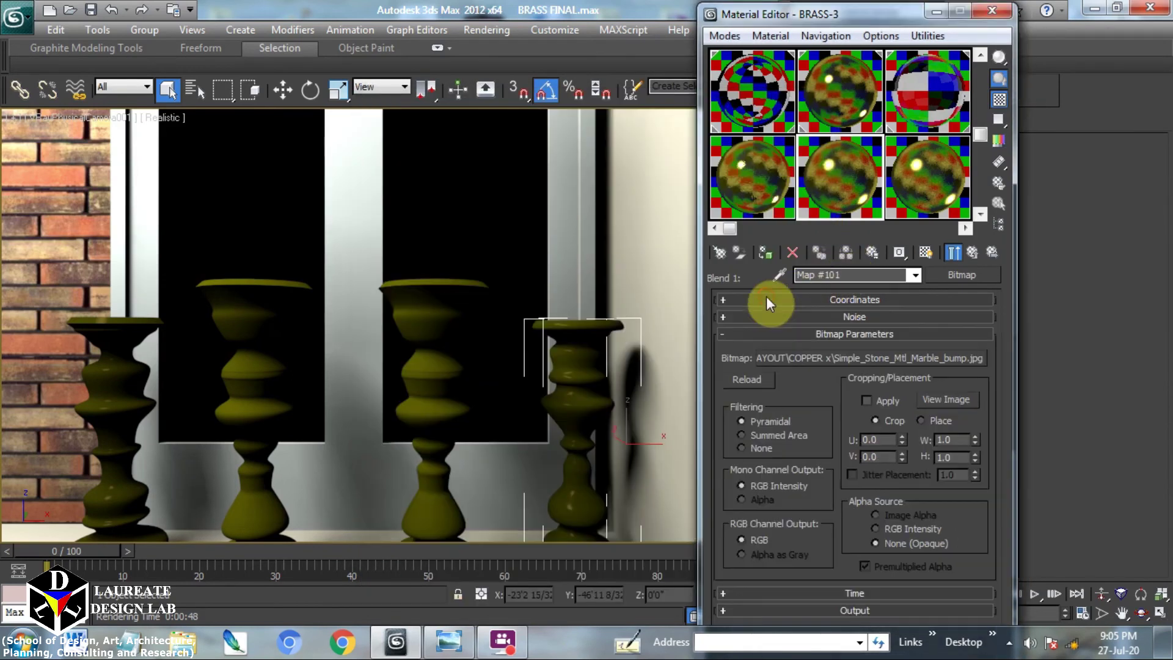
pyautogui.click(764, 332)
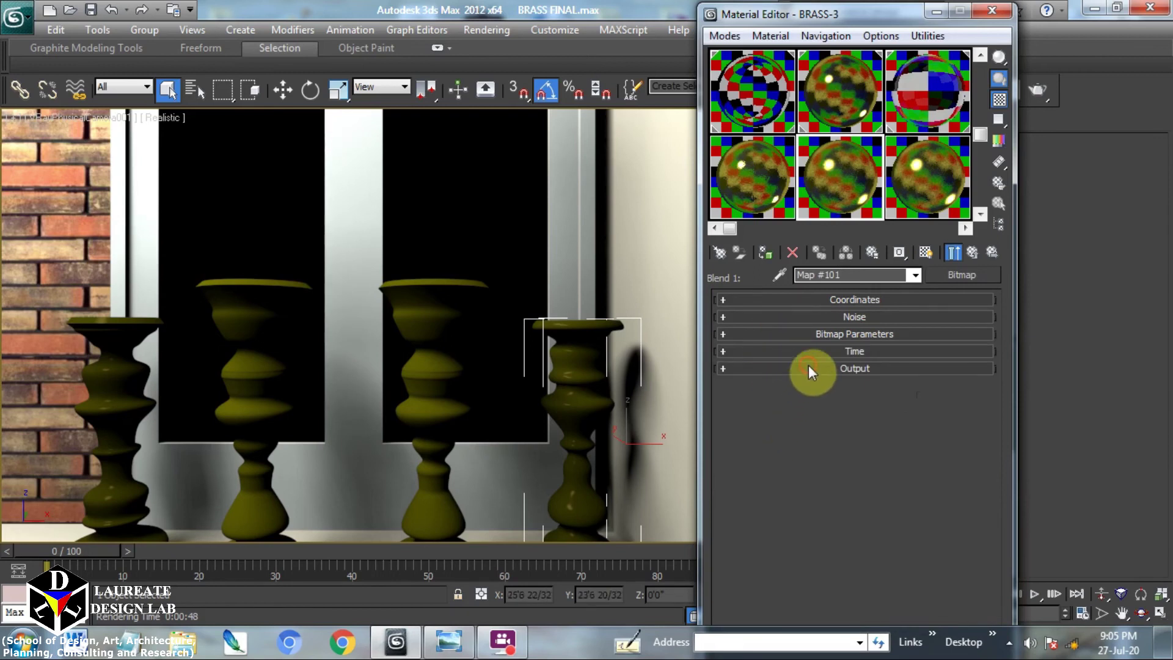
pyautogui.click(808, 365)
pyautogui.click(743, 316)
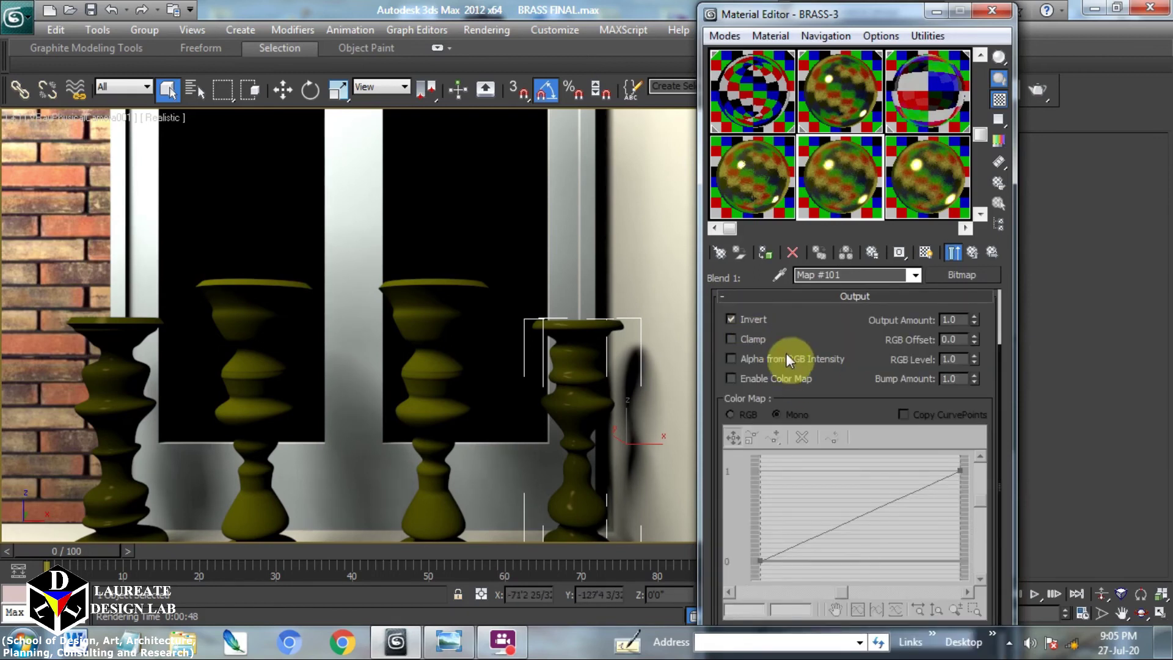
pyautogui.click(974, 252)
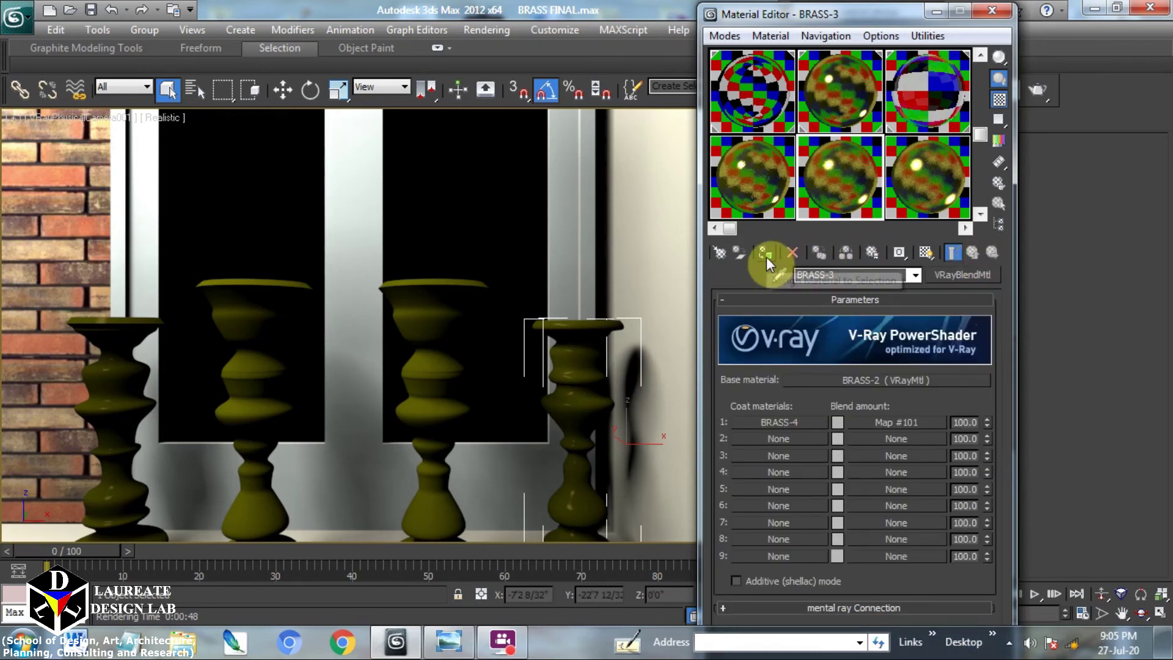
# Assign the BRASS-3 blend material to the tall vase third from the left and enable its display in the viewport
pyautogui.click(456, 307)
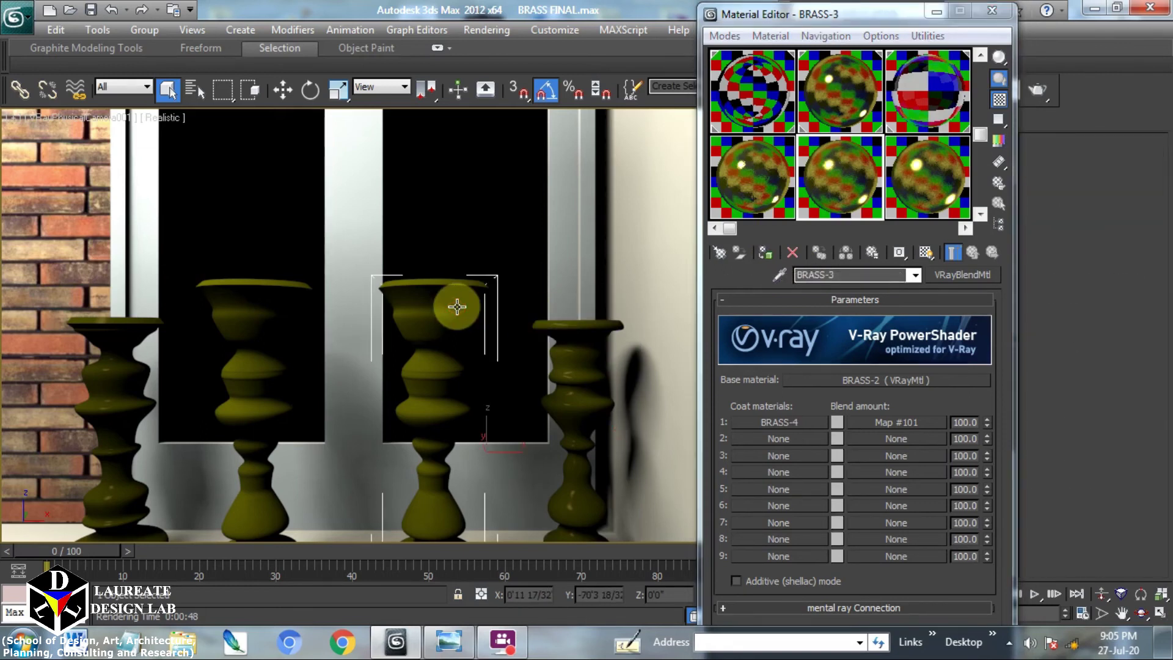
pyautogui.click(760, 253)
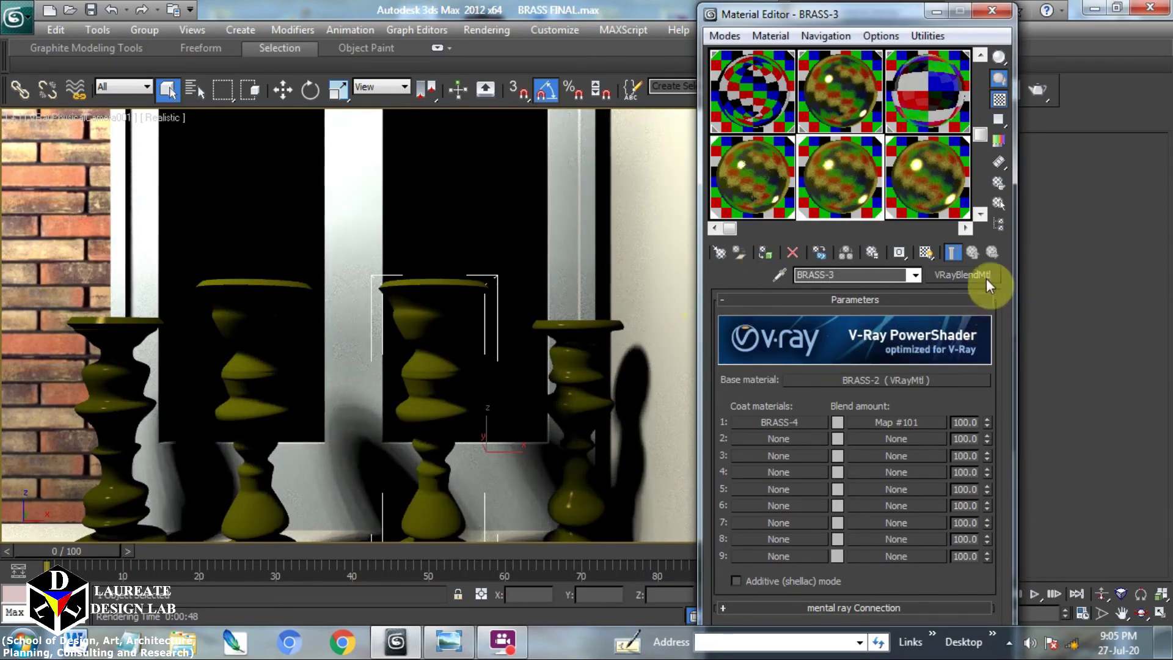
pyautogui.click(927, 253)
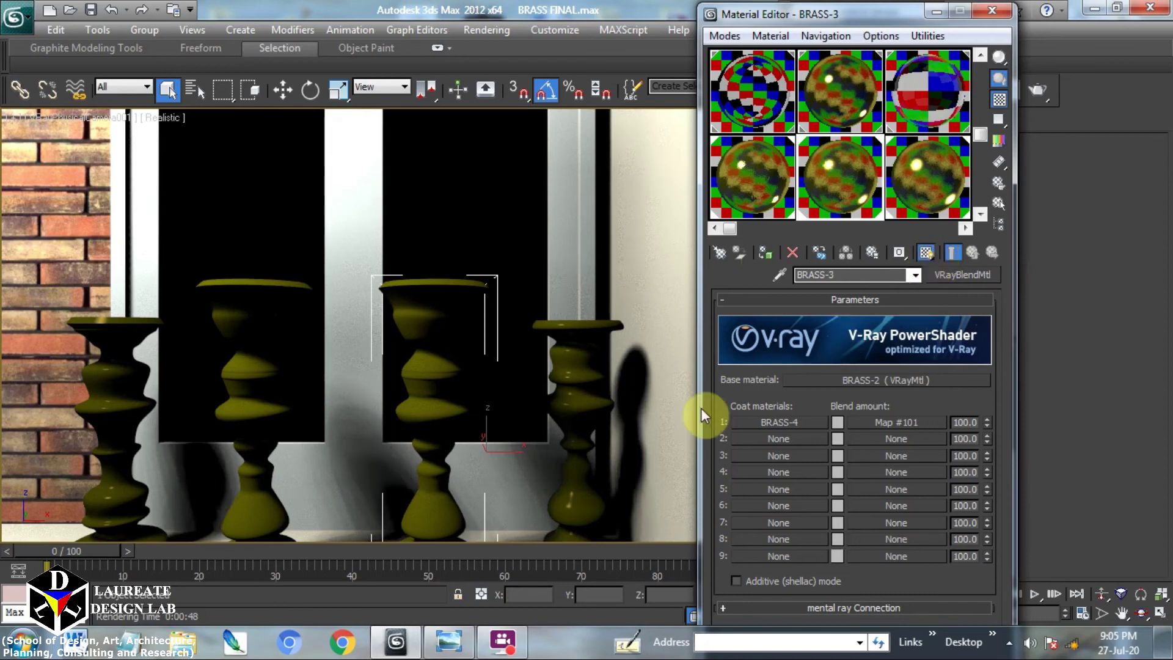
# Check the Type-III settings in the reference image, region-render the BRASS-3 vase, and compare the render with the reference
pyautogui.click(451, 641)
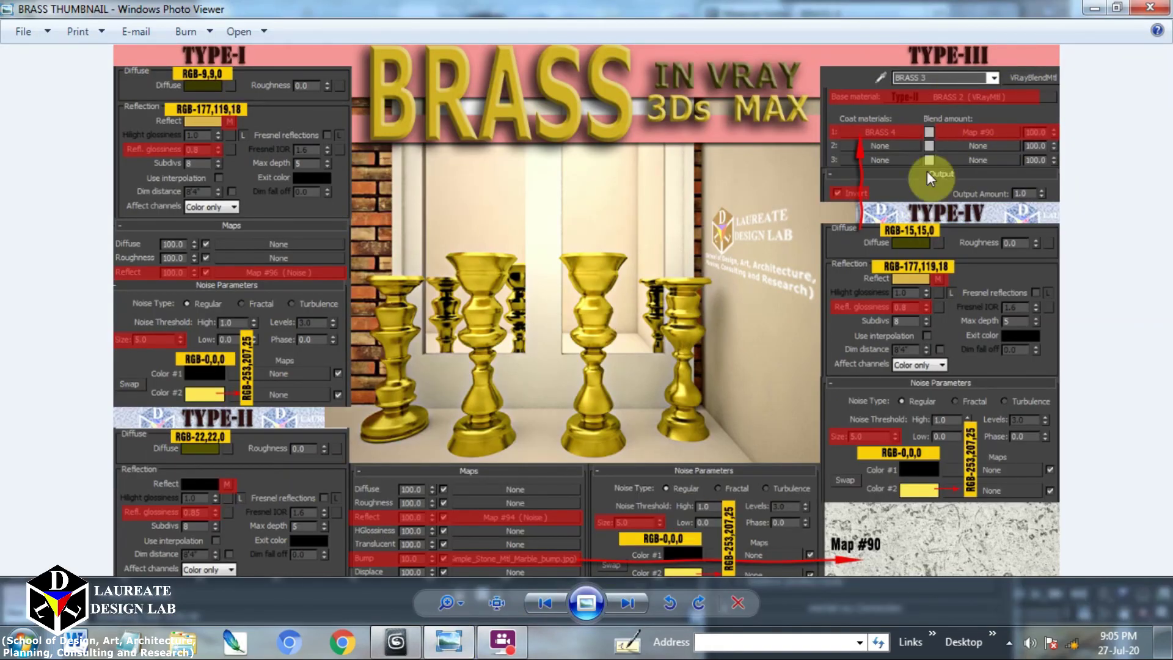
pyautogui.click(452, 644)
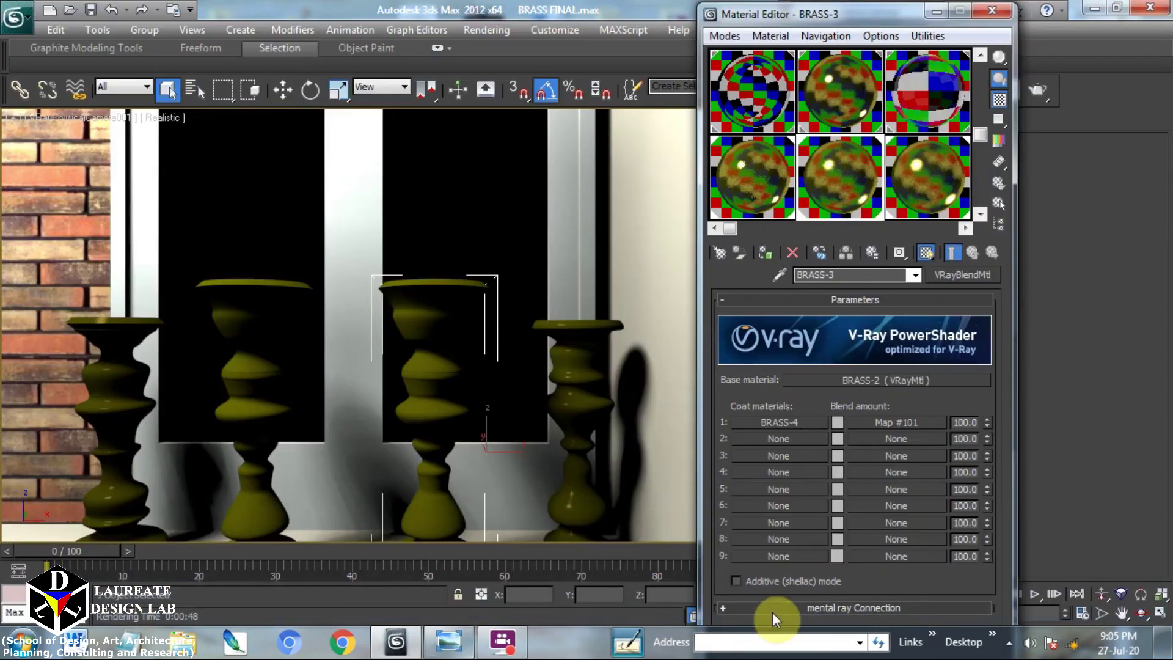
pyautogui.click(1037, 90)
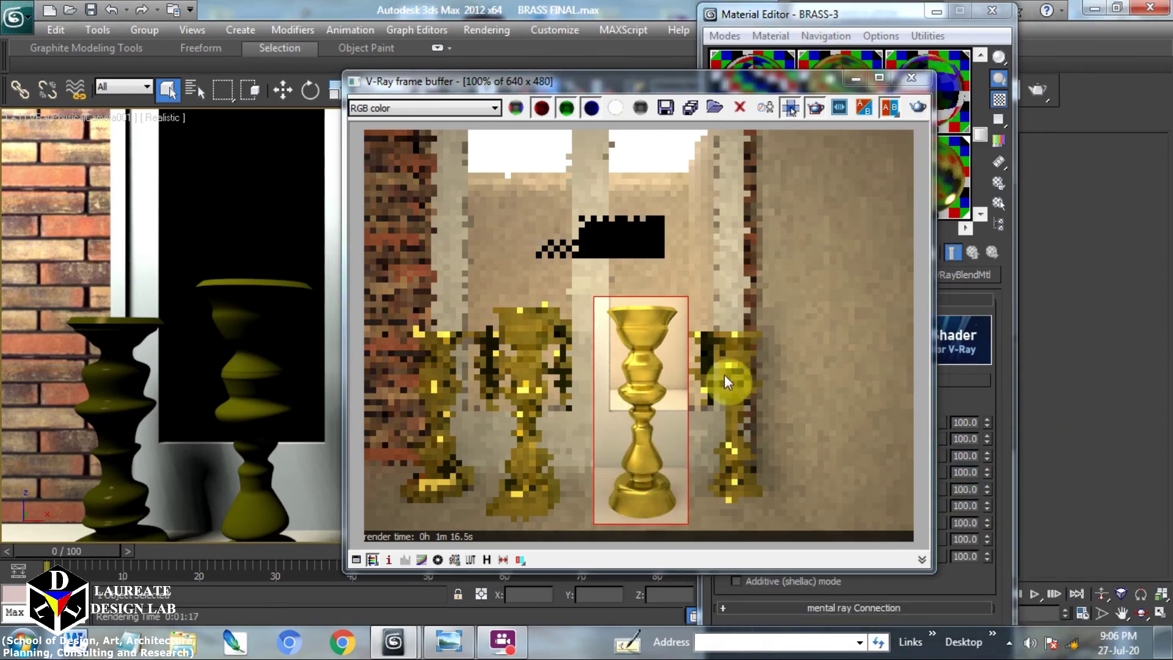
pyautogui.click(449, 640)
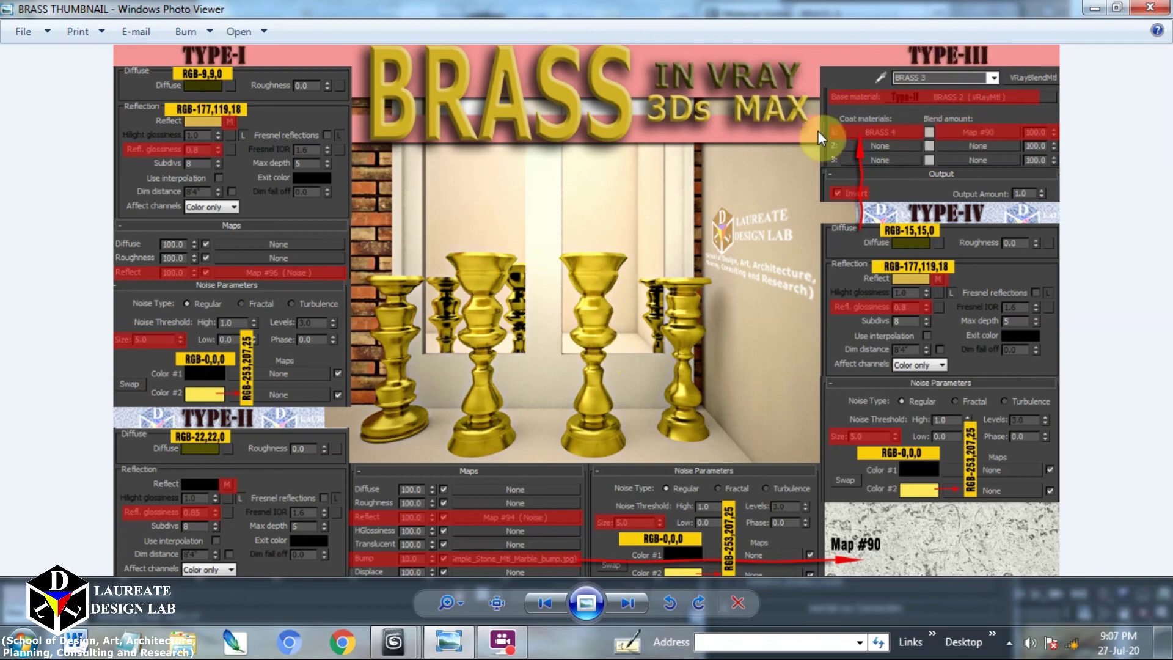
pyautogui.click(460, 634)
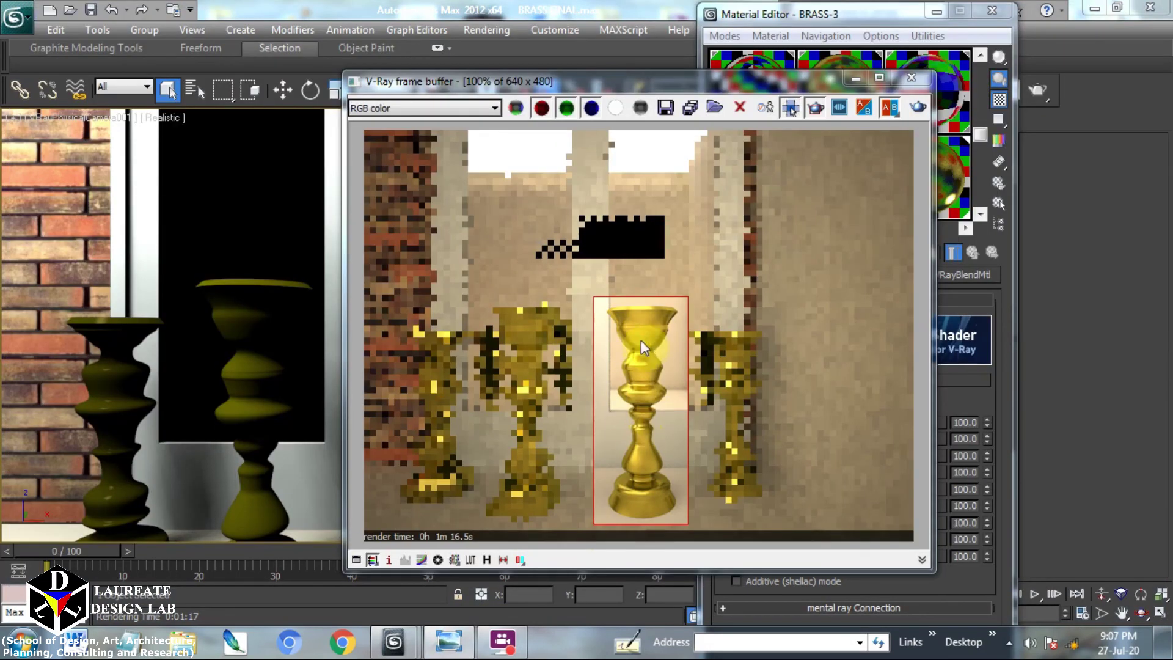
pyautogui.click(448, 641)
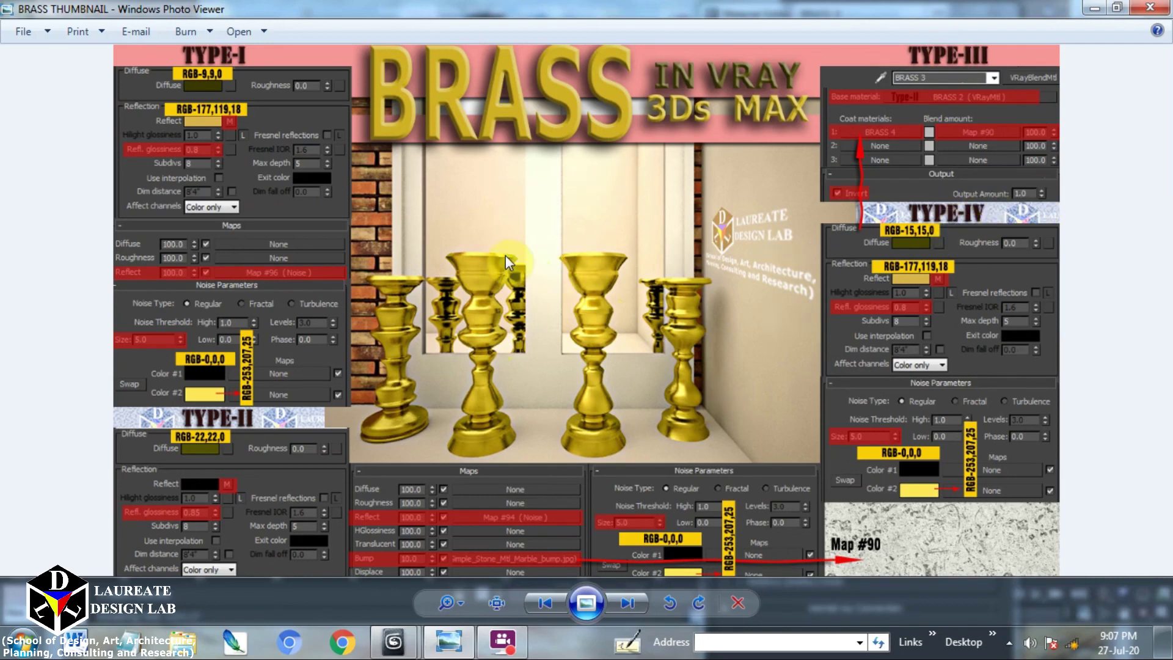
pyautogui.click(449, 640)
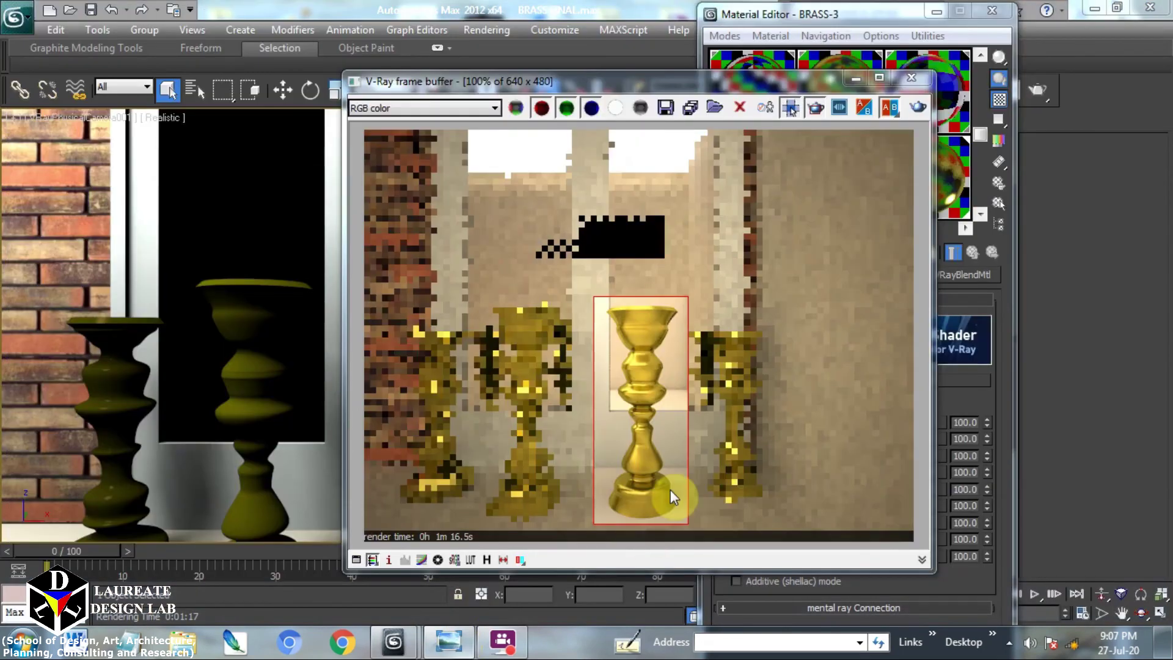
# Clear the render region, render the full camera view with all four vases, and start saving the rendered image
pyautogui.click(801, 250)
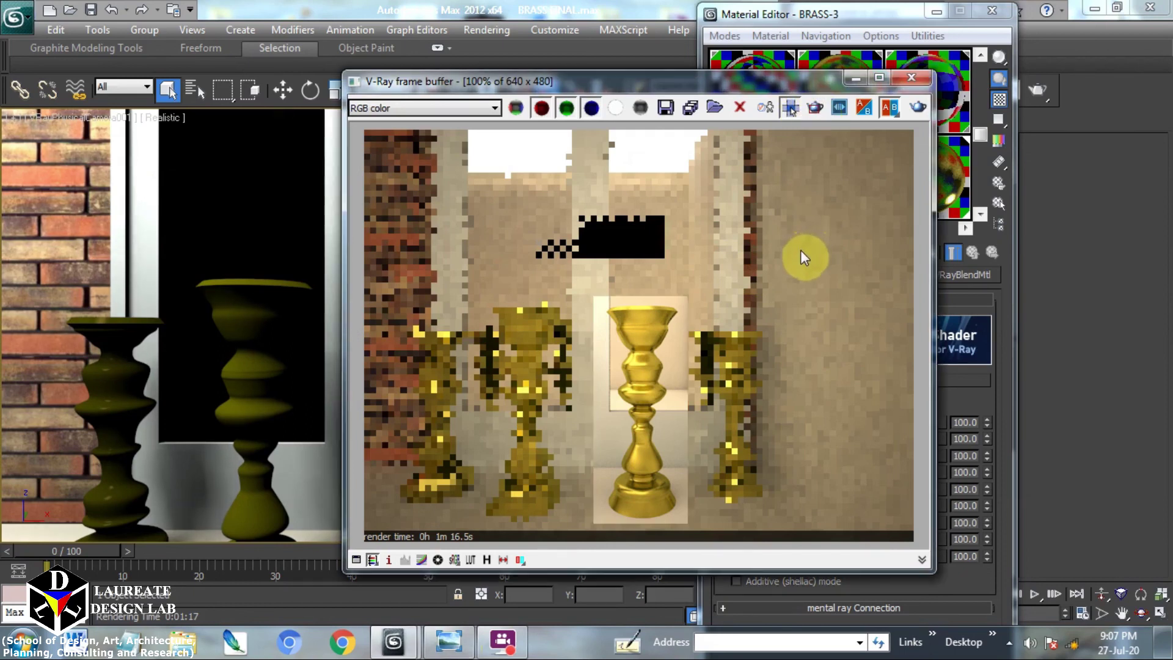
pyautogui.click(926, 105)
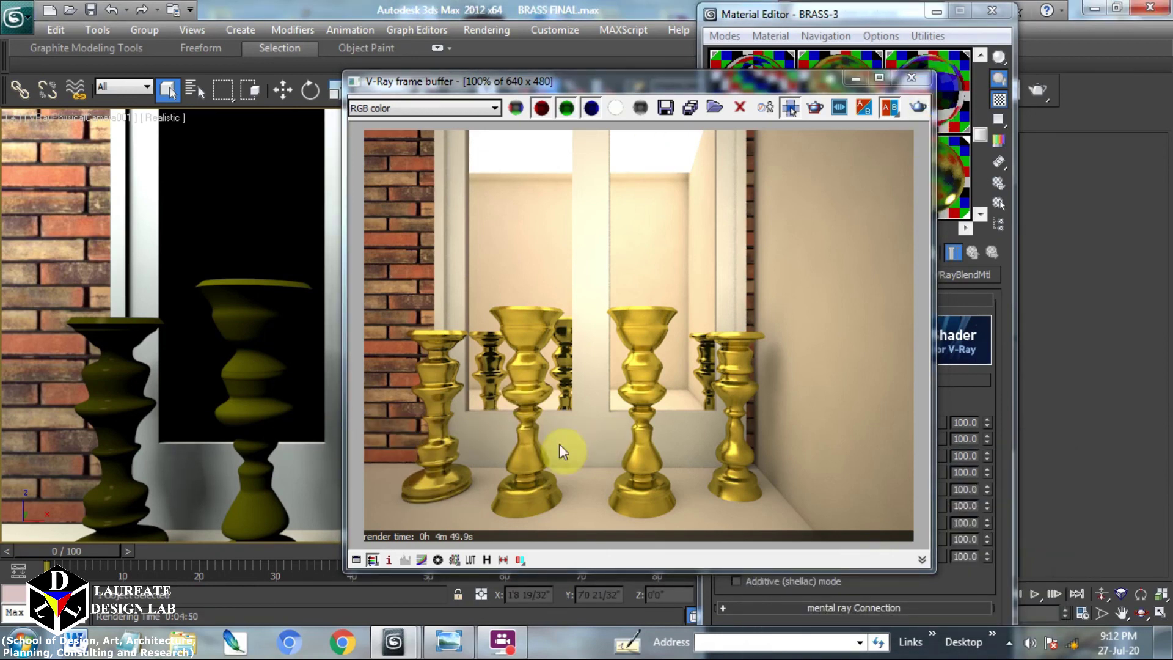
pyautogui.click(449, 642)
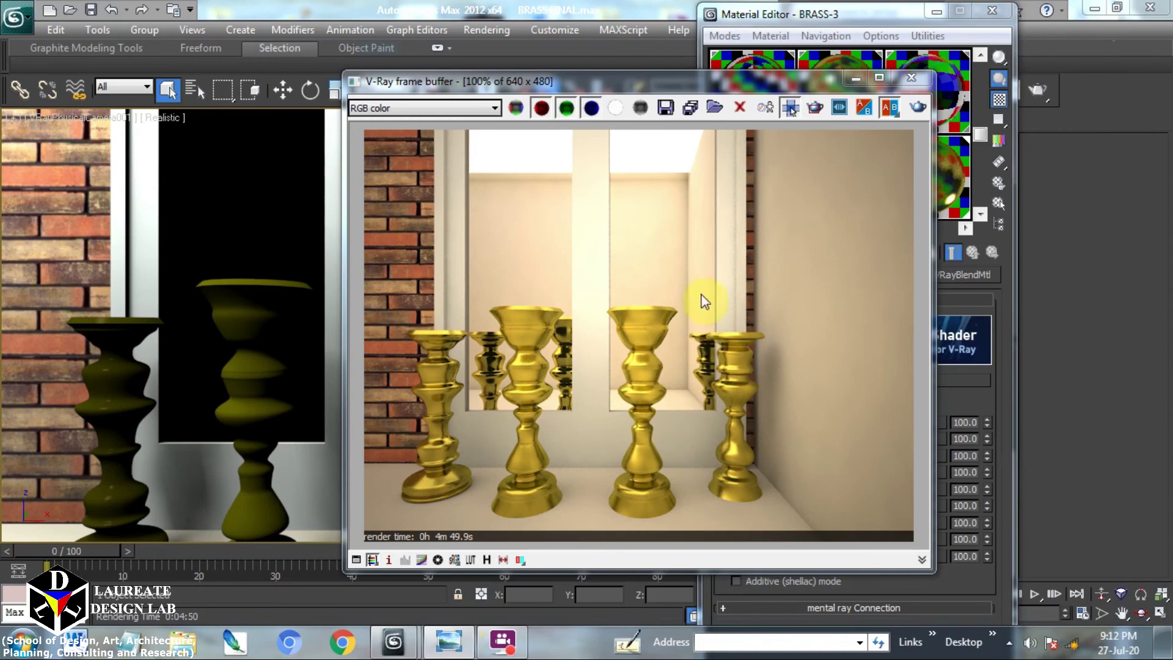
pyautogui.click(666, 108)
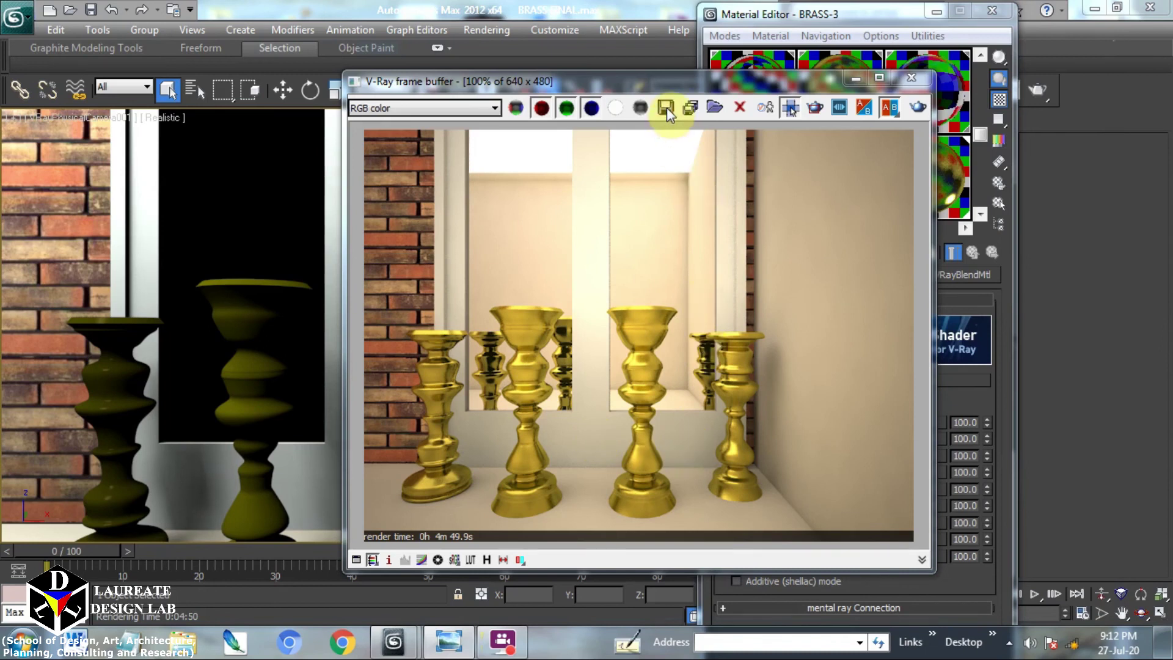